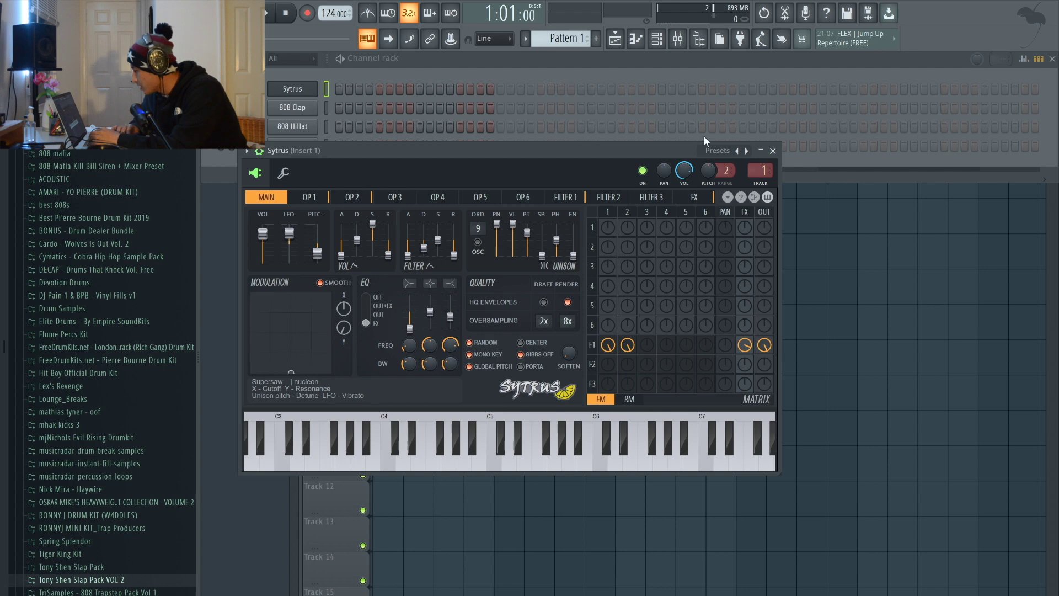
- Load the Angelic whistle preset in Sytrus
left_click(747, 150)
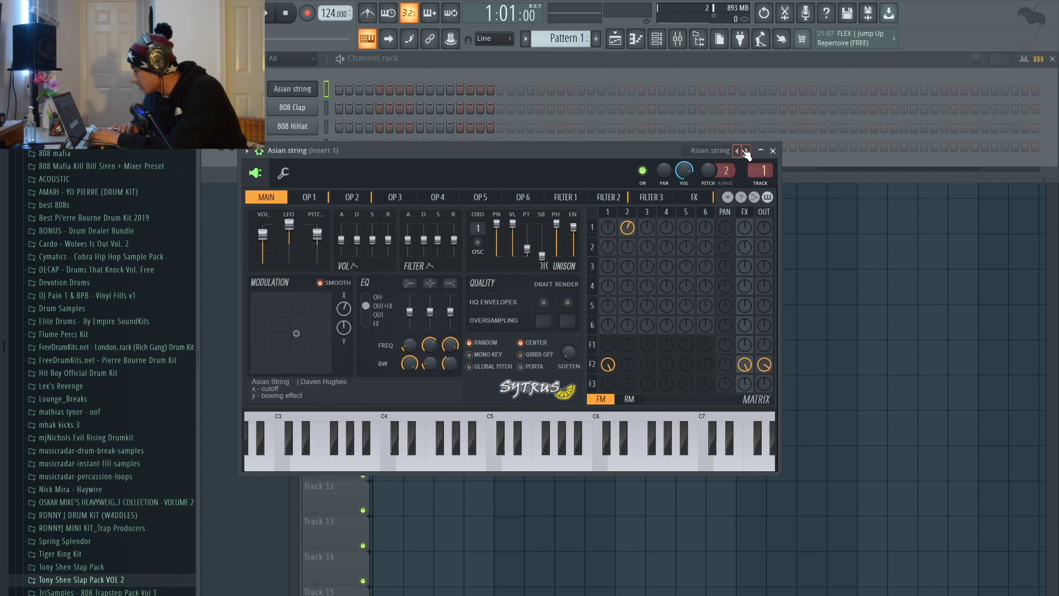
right_click(740, 149)
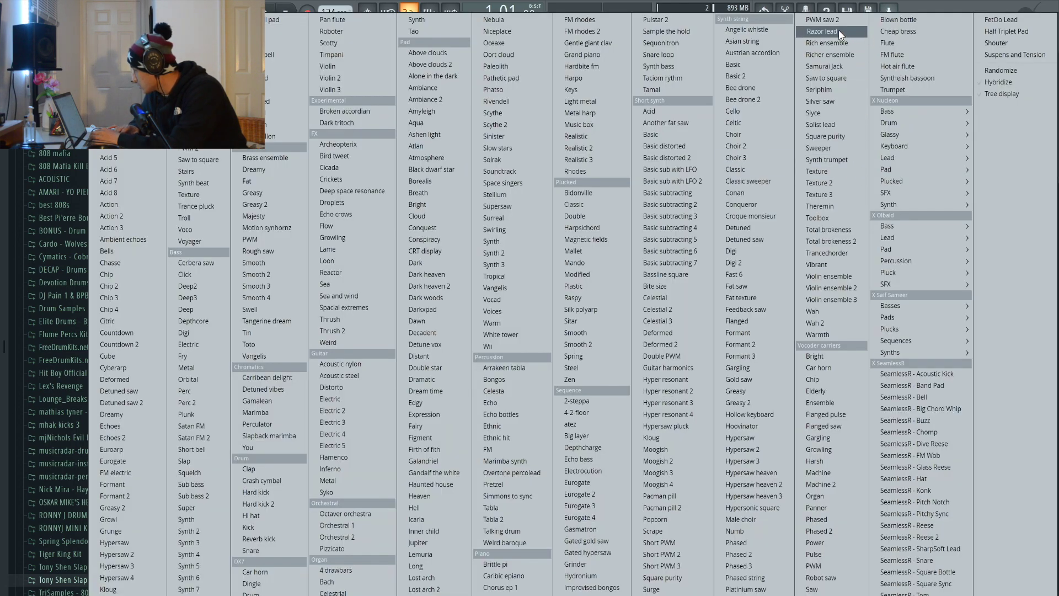
left_click(772, 29)
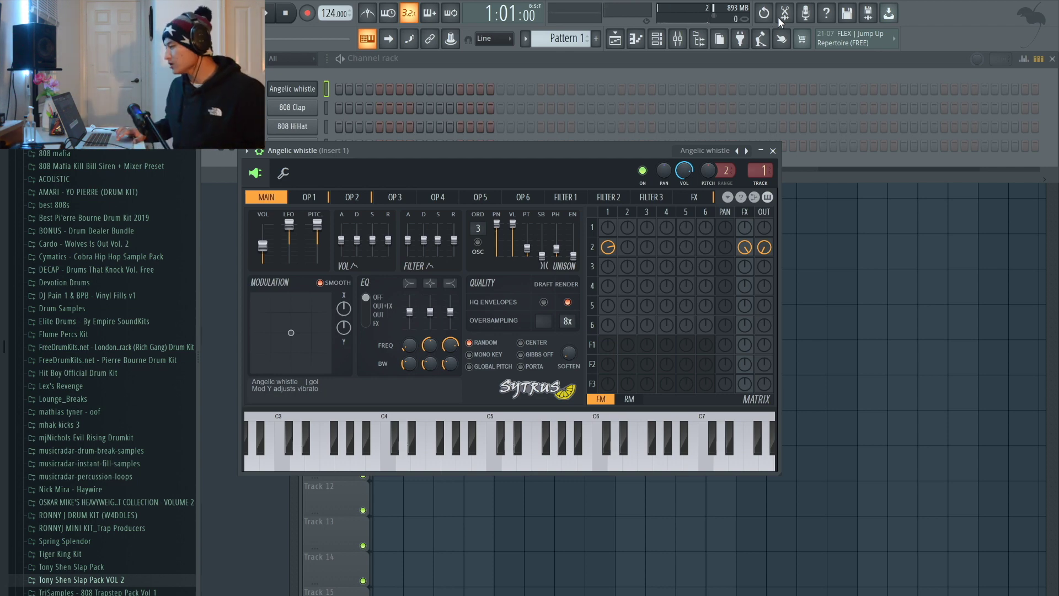
- Set the project tempo to 122 BPM
left_click_drag(331, 13, 331, 15)
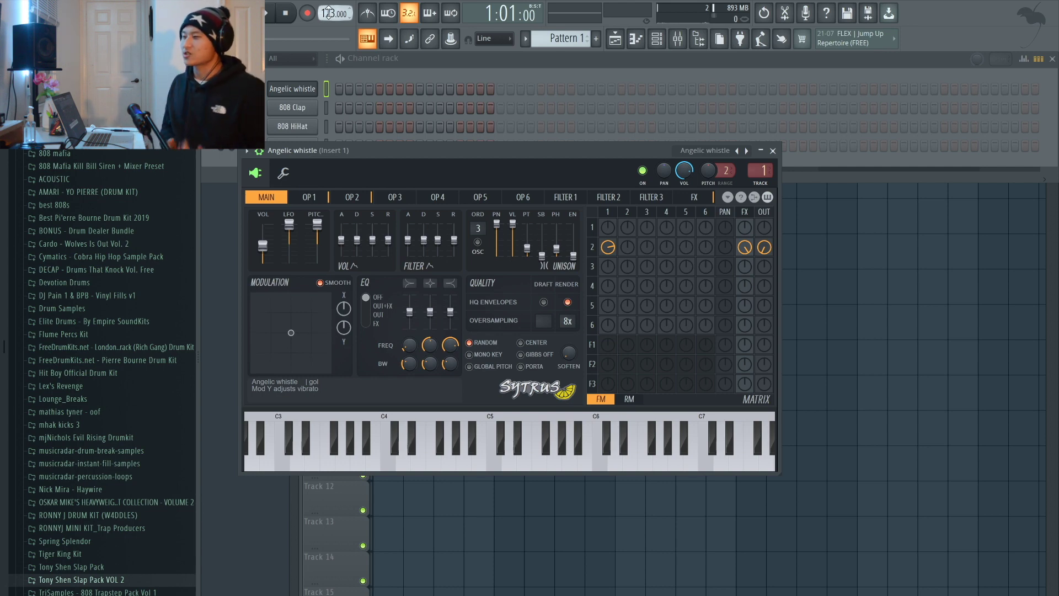
left_click_drag(329, 13, 328, 17)
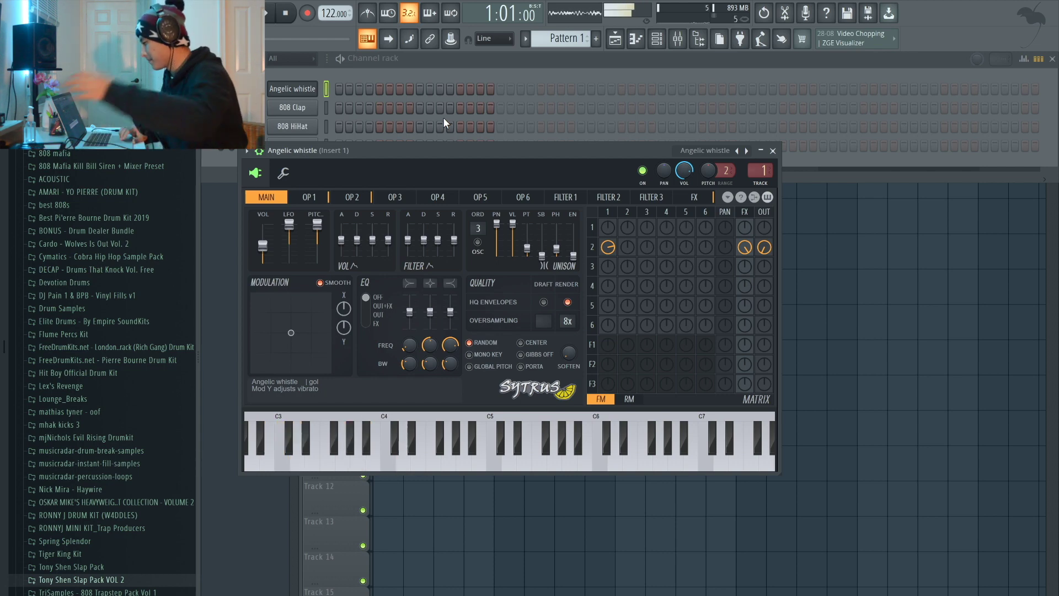
- Record a rising G3, A3, A#3, C4, D4 melody into Pattern 1 with the metronome on
left_click(614, 40)
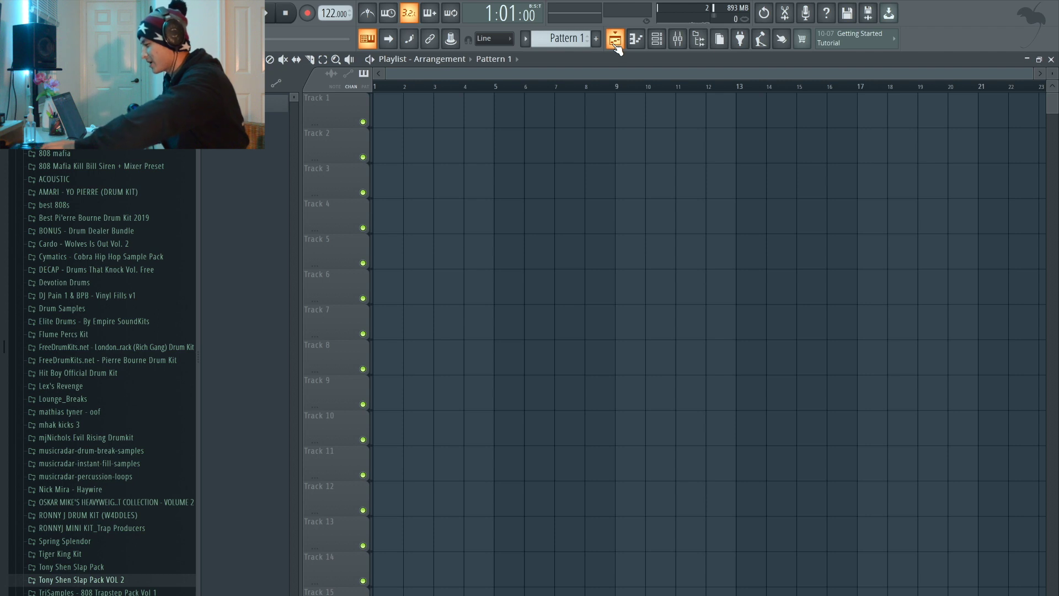
left_click(308, 15)
left_click(514, 402)
left_click(367, 12)
left_click(272, 11)
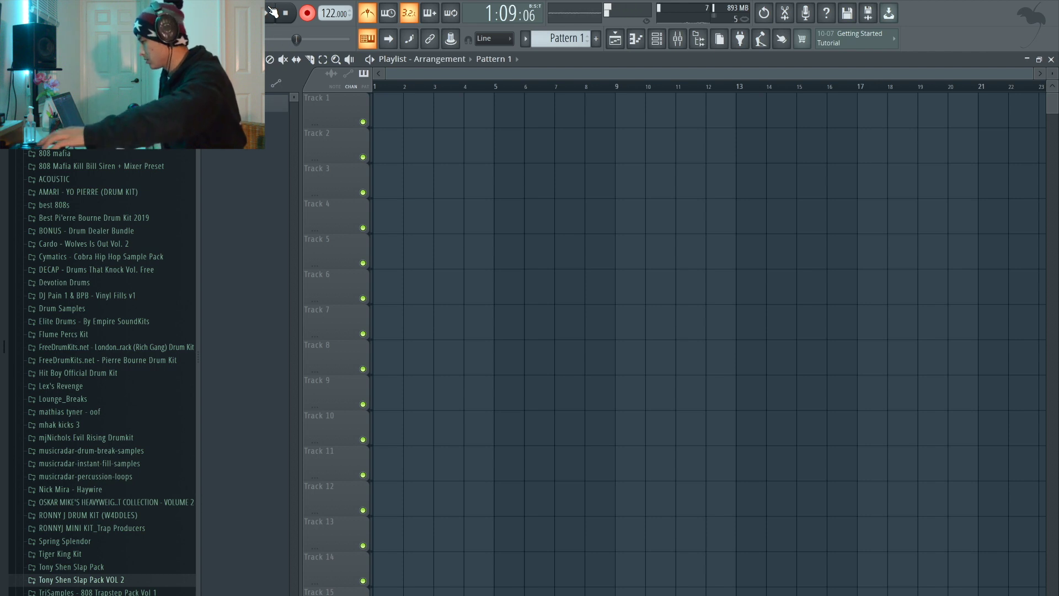
- Place Pattern 1 at the start of Track 1 and open its recorded notes in the piano roll
left_click_drag(411, 109, 393, 113)
double_click(395, 115)
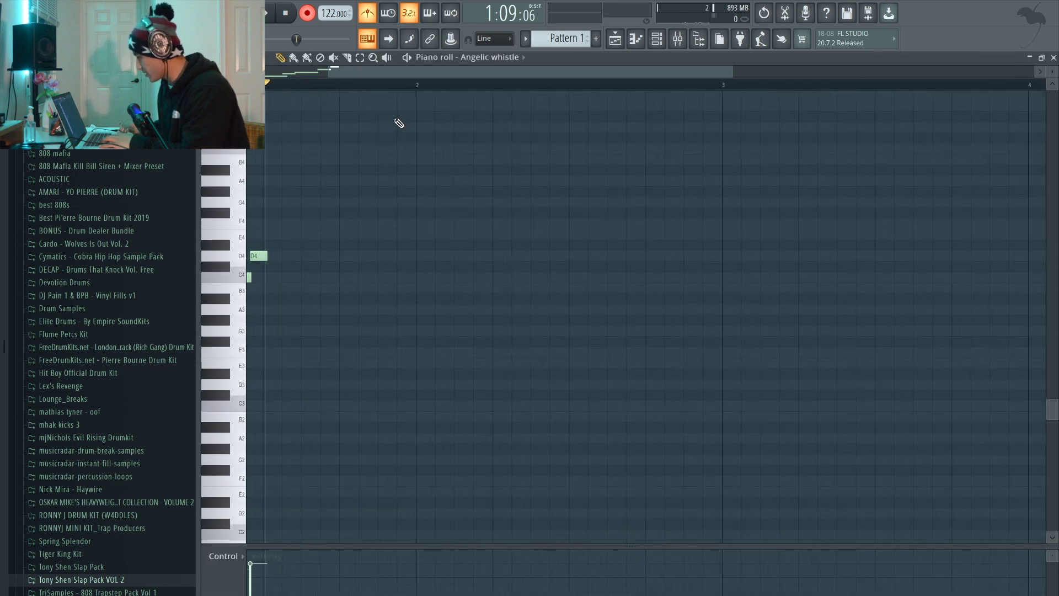
scroll(281, 204, "up", 1)
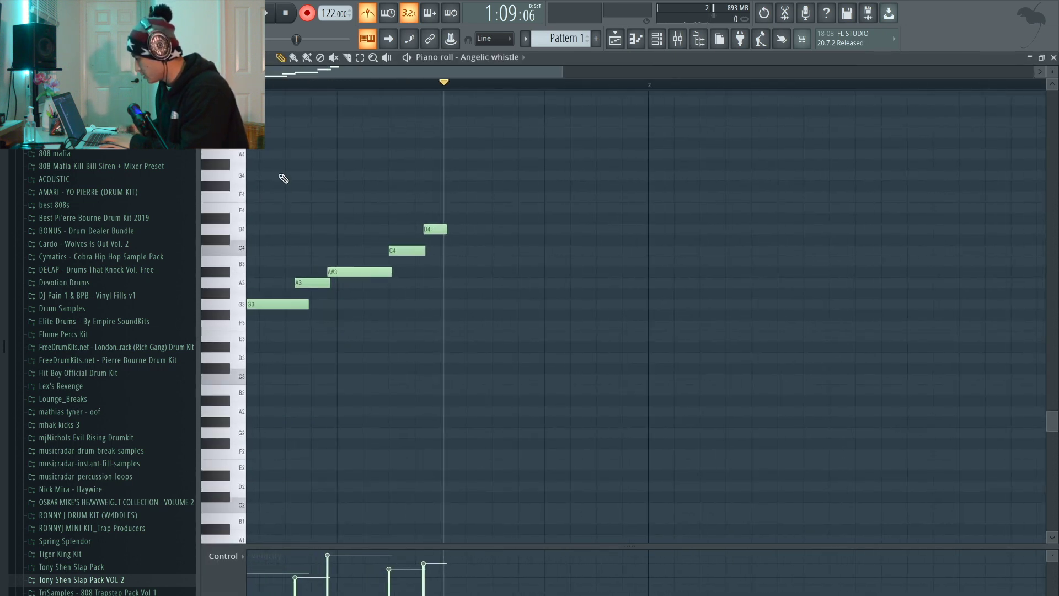
scroll(267, 193, "up", 2)
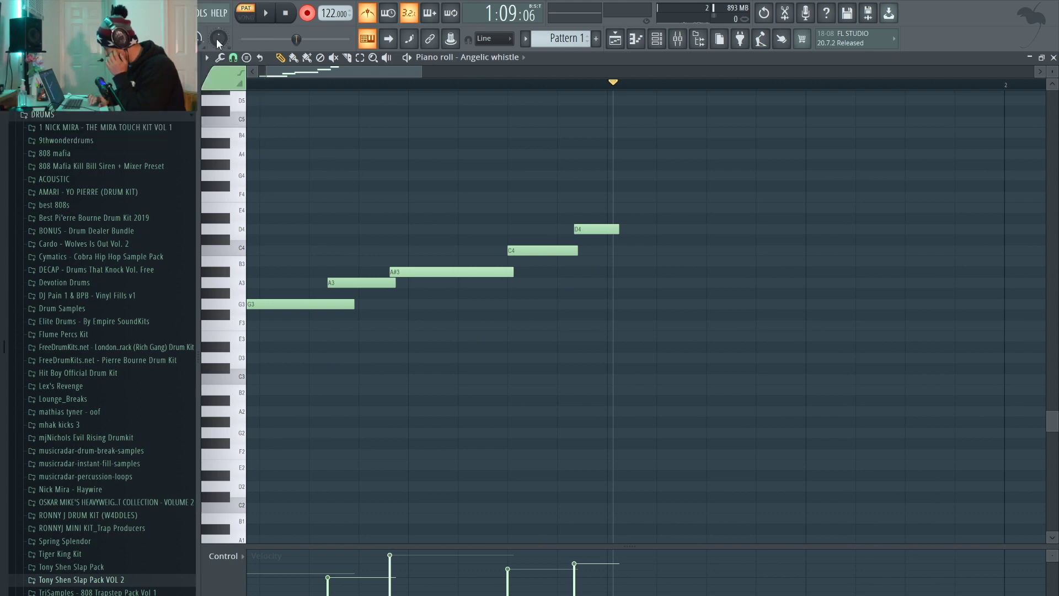
- Set the piano roll snap to 1/2 step, quantize the recorded notes and play them back
left_click(232, 58)
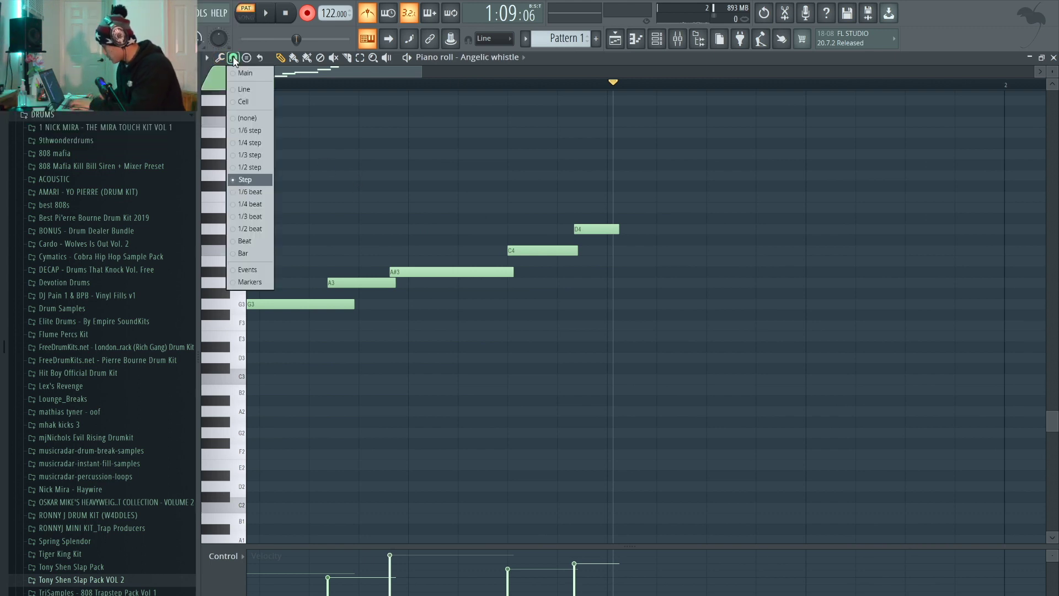
left_click(253, 166)
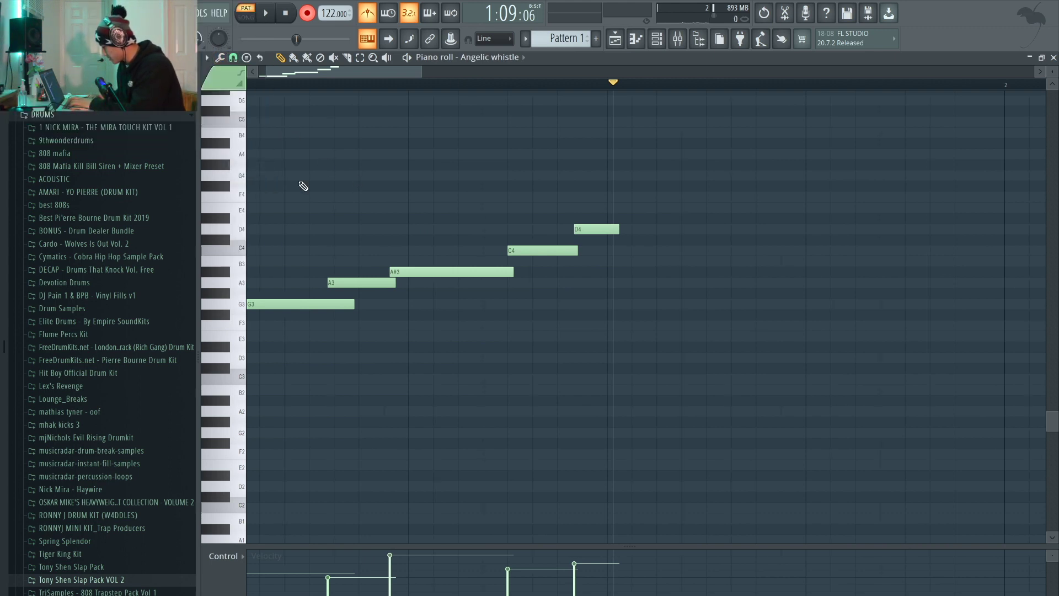
key("ctrl+q")
right_click(355, 305)
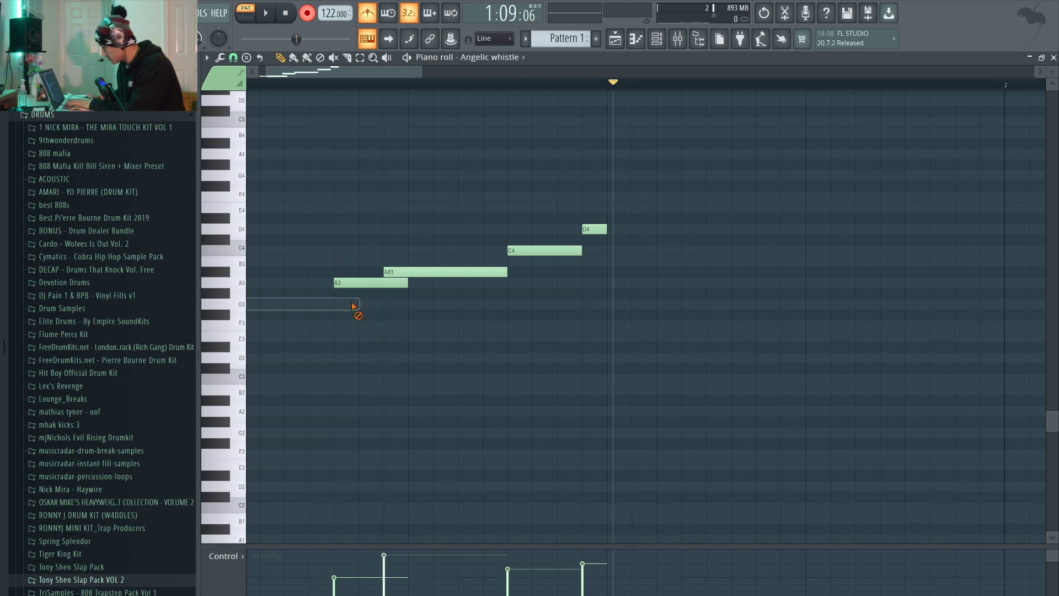
key("ctrl+z")
key("space")
key("space")
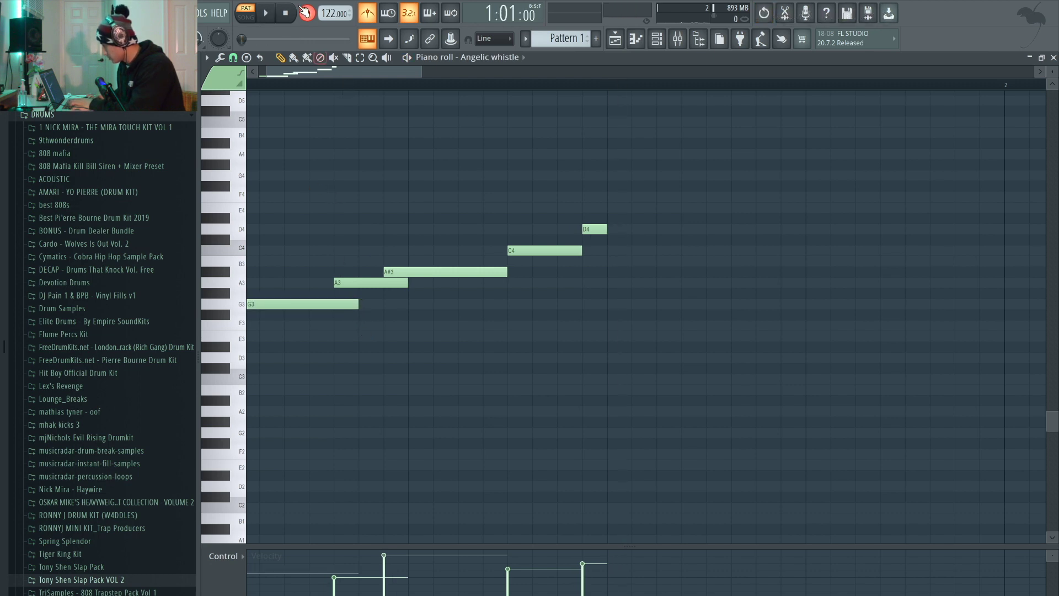
key("space")
key("space")
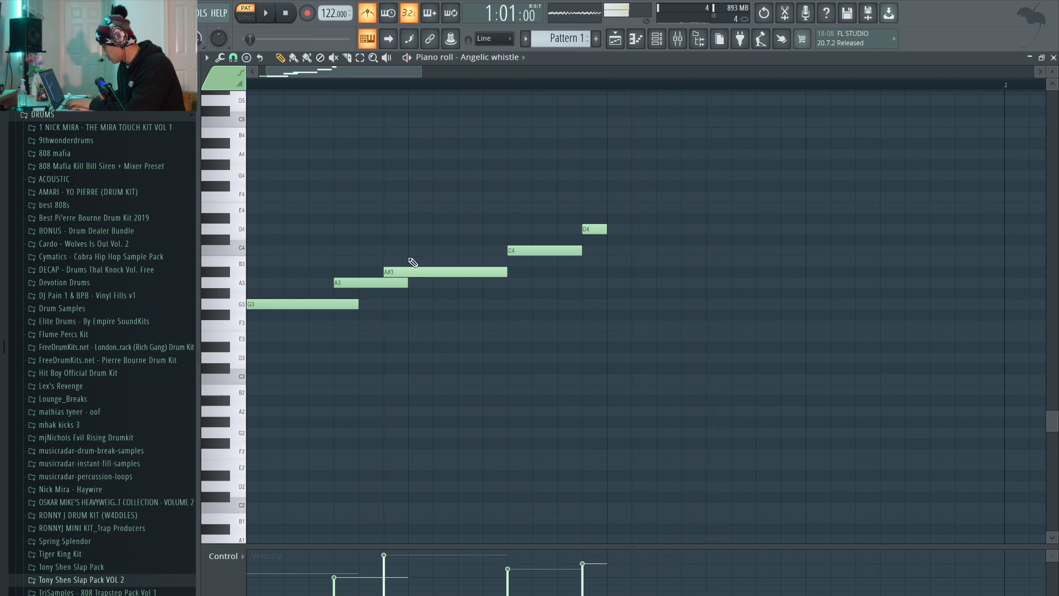
- Shift the A#3 note slightly later and redraw the C4 note directly after it
left_click_drag(415, 269, 440, 270)
key("space")
key("space")
right_click(532, 251)
left_click_drag(558, 251, 533, 253)
left_click_drag(655, 250, 612, 257)
- Redraw the D4 note directly after C4 and shorten the G3 note to end where A3 starts
right_click(597, 229)
left_click(618, 228)
key("space")
scroll(618, 226, "up", 1)
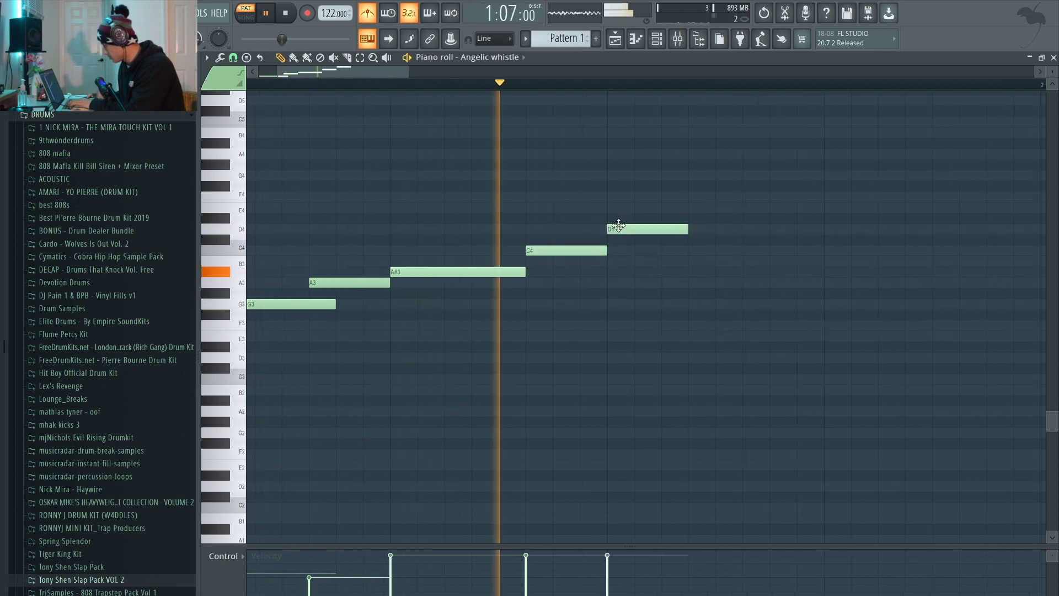
scroll(618, 225, "down", 2)
left_click_drag(323, 304, 309, 302)
key("space")
- Extend the Pattern 1 clip on Track 1 to four bars in the playlist
scroll(518, 243, "down", 3)
left_click(617, 39)
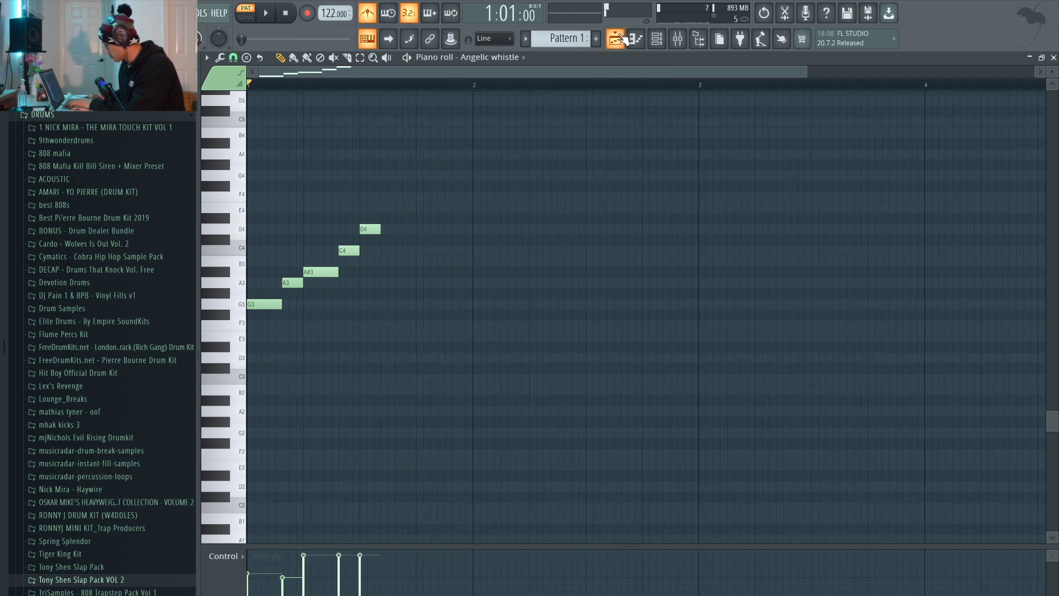
left_click_drag(399, 120, 491, 121)
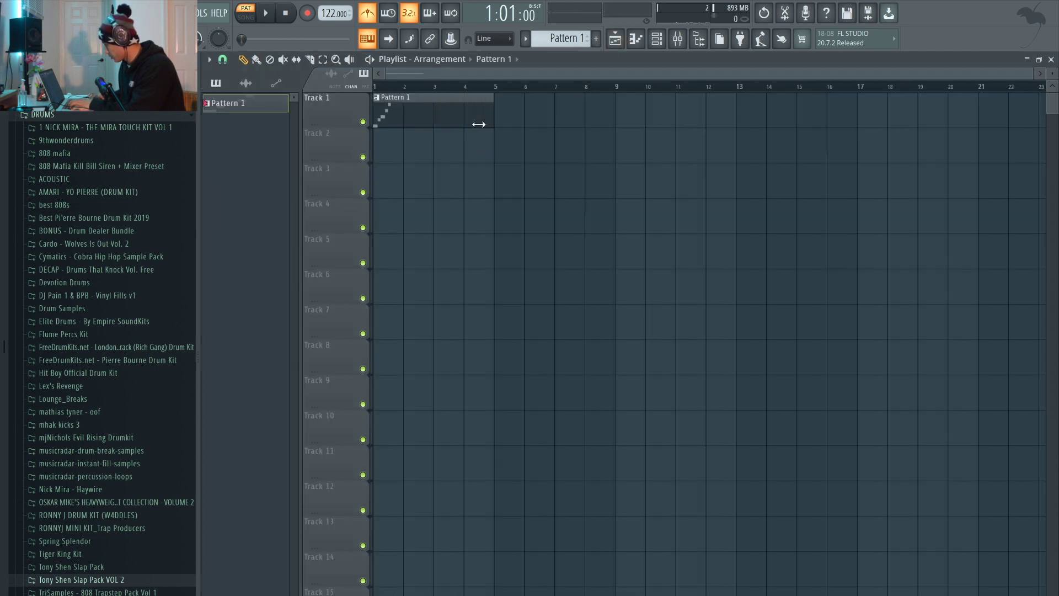
right_click(488, 114)
key("ctrl+z")
- Add a D#4 note to the Angelic whistle melody at the middle of bar 2
double_click(440, 114)
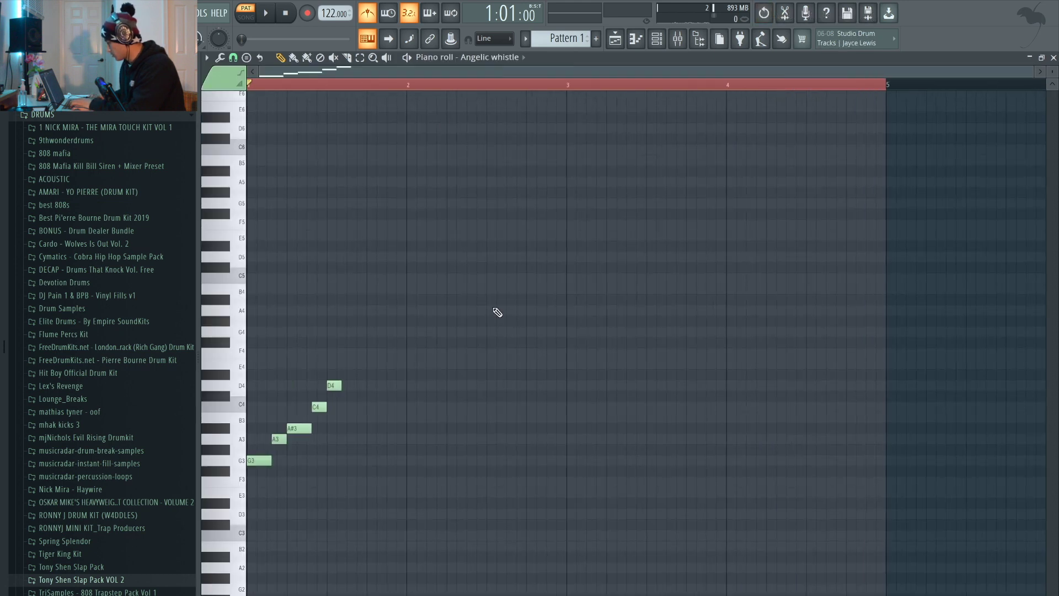
left_click(412, 375)
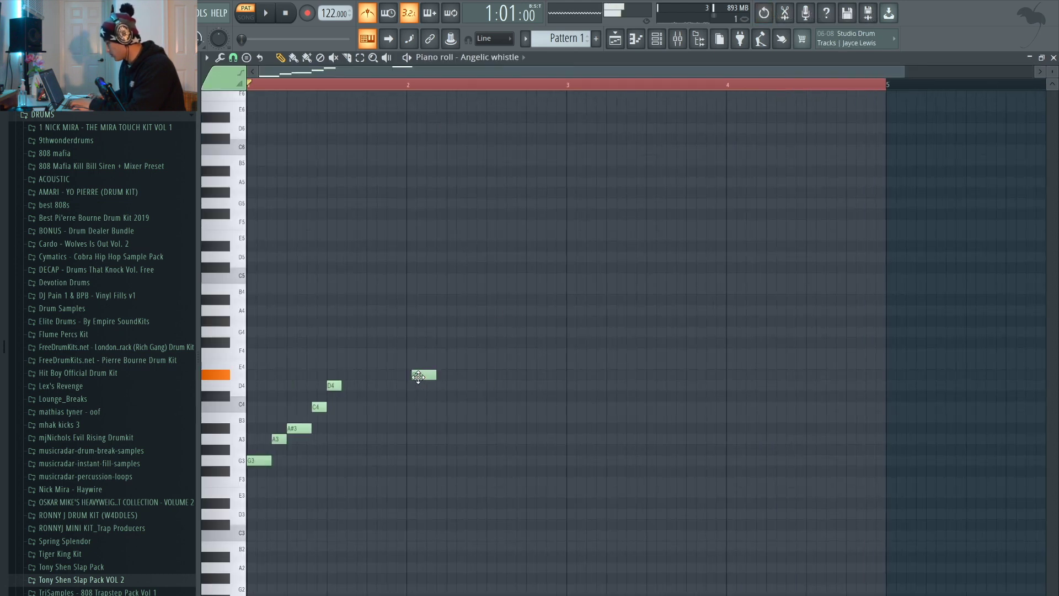
left_click_drag(419, 376, 461, 374)
key("space")
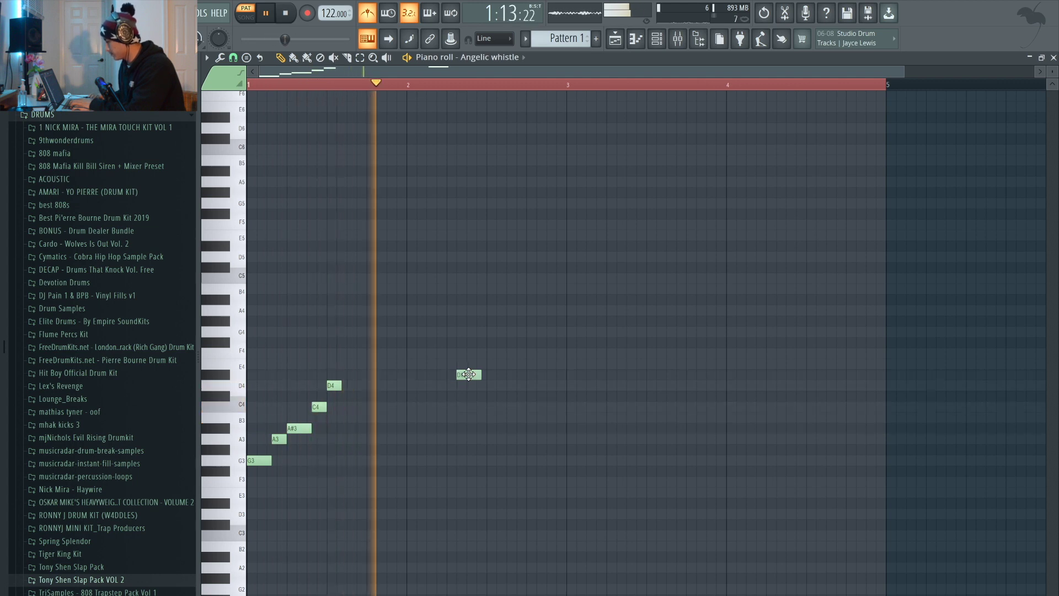
left_click_drag(462, 375, 495, 370)
key("space")
- Add an A#3 note on the fourth beat of bar 2 and play back the phrase
mouse_move(529, 417)
left_mouse_down()
mouse_move(526, 437)
mouse_move(531, 426)
left_mouse_up()
key("space")
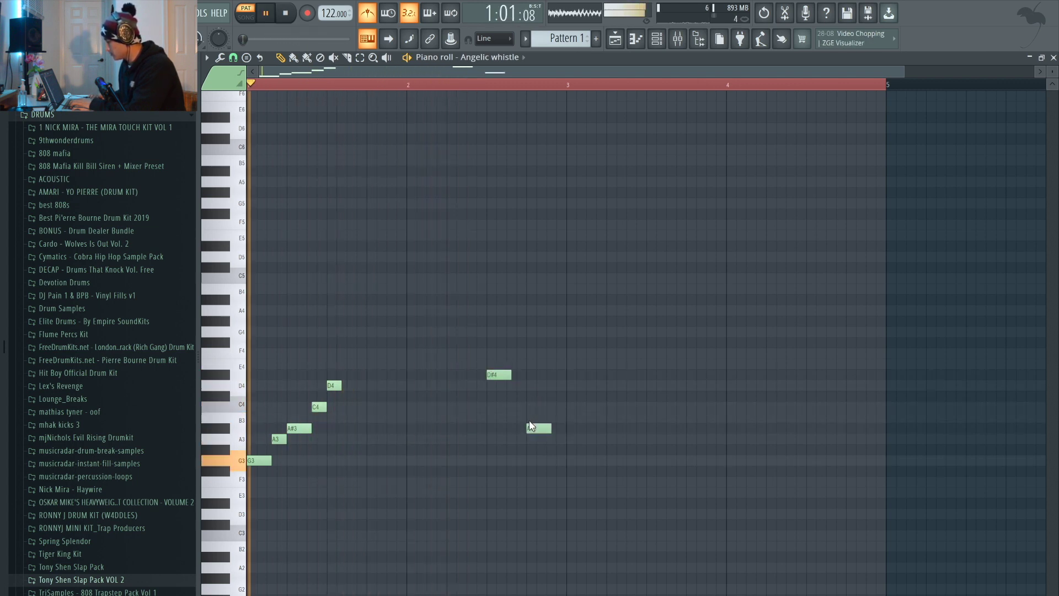
left_click_drag(631, 549, 314, 392)
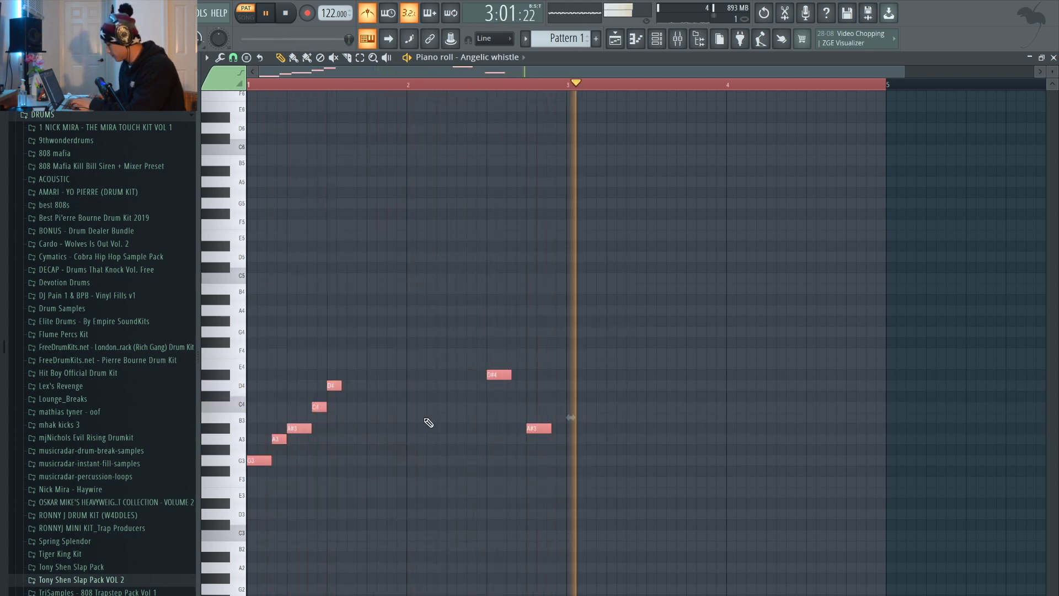
key("space")
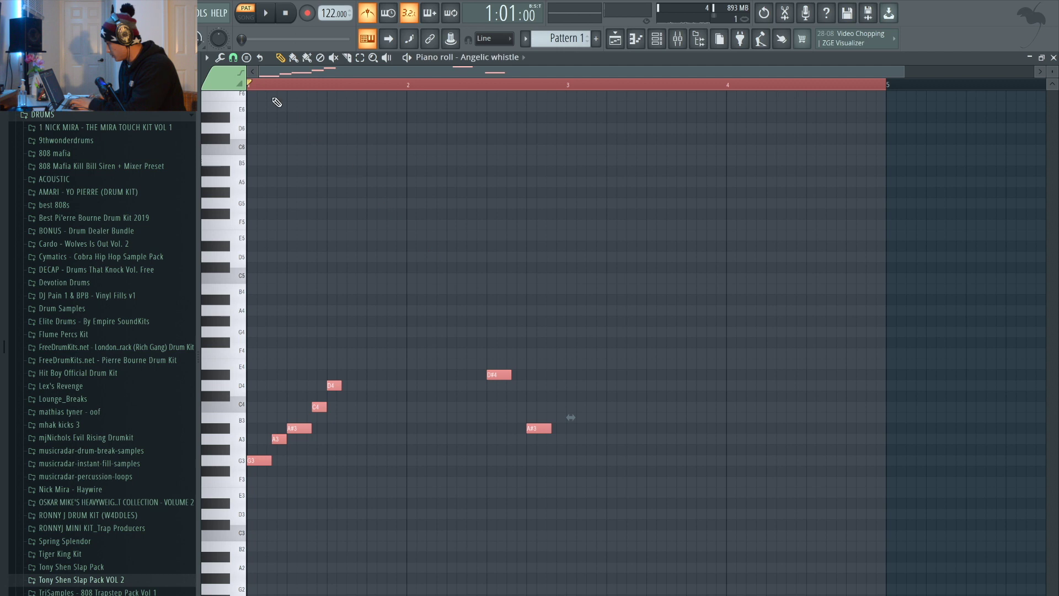
- Duplicate the melody from bars 1–2 into bars 3–4 and play across the transition
left_click(252, 84)
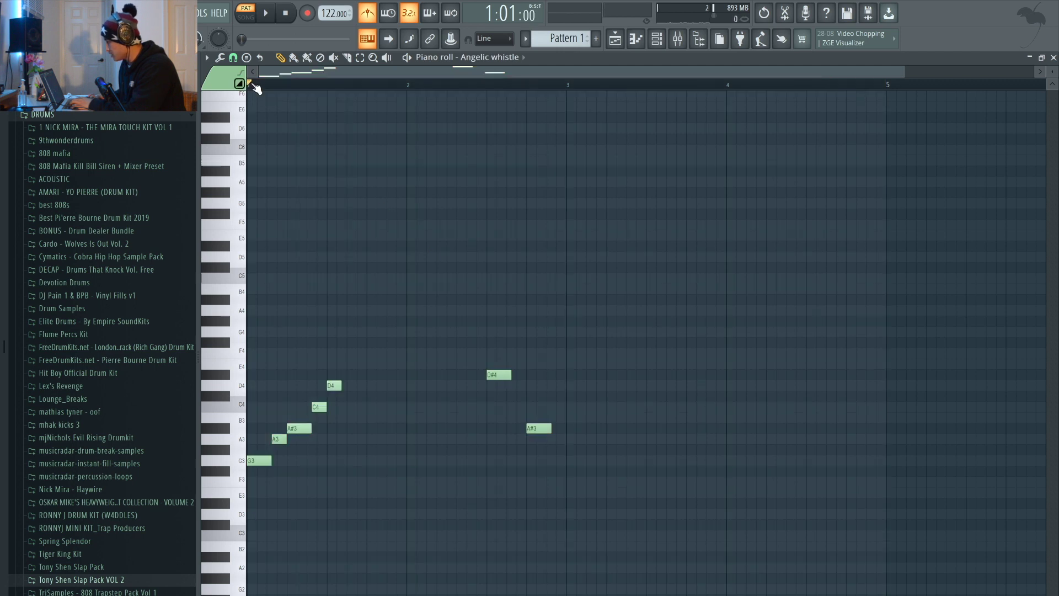
left_click_drag(252, 86, 570, 144)
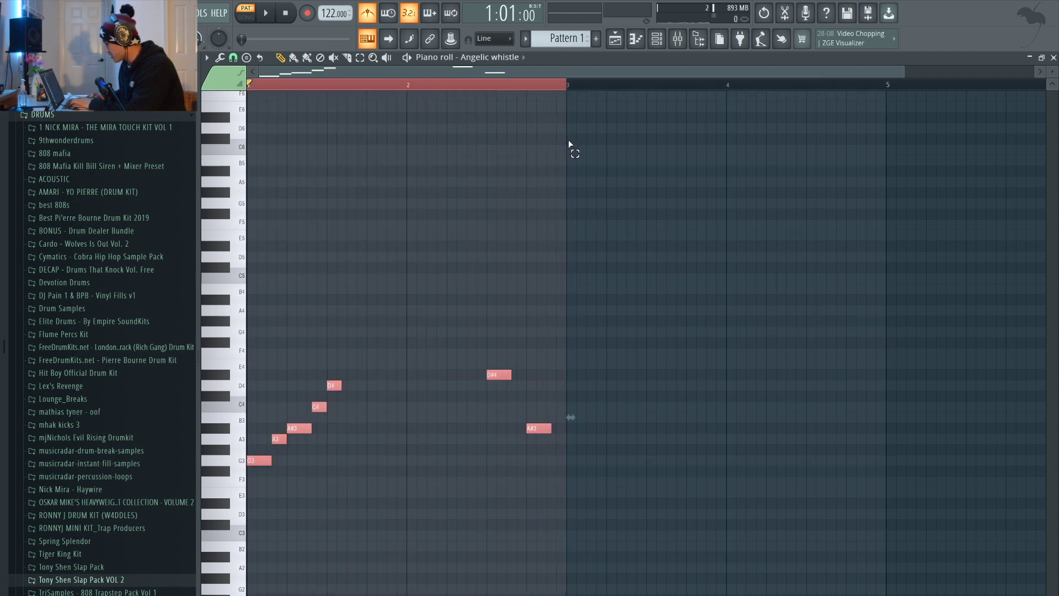
key("ctrl+b")
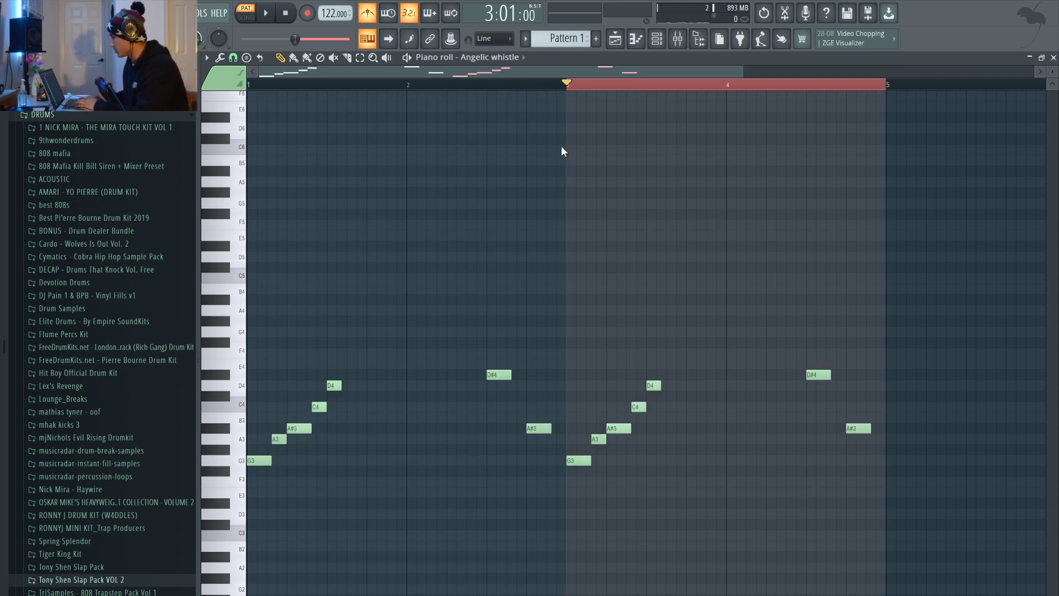
left_click(536, 84)
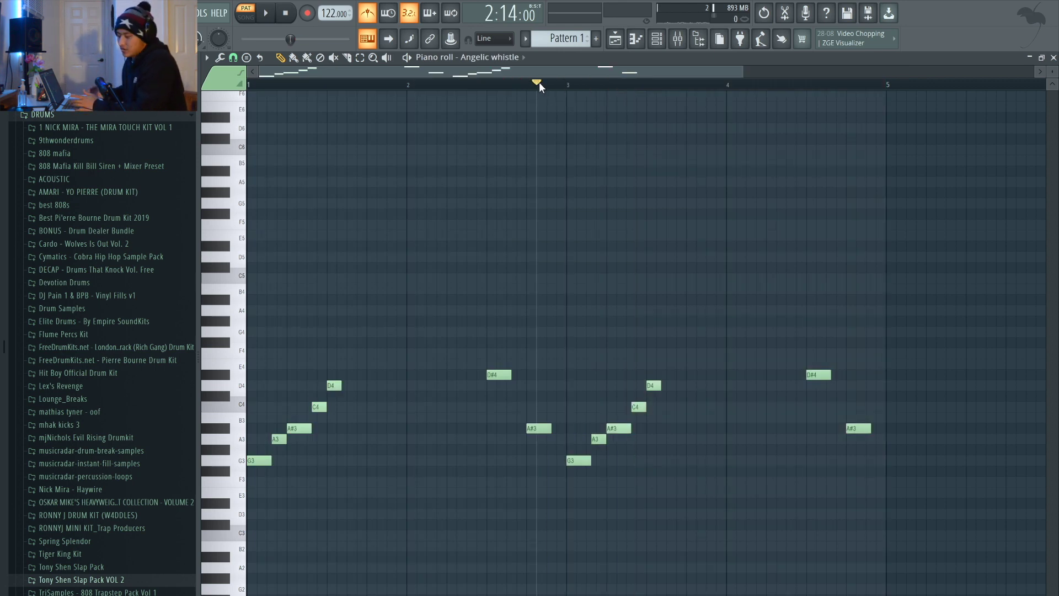
key("space")
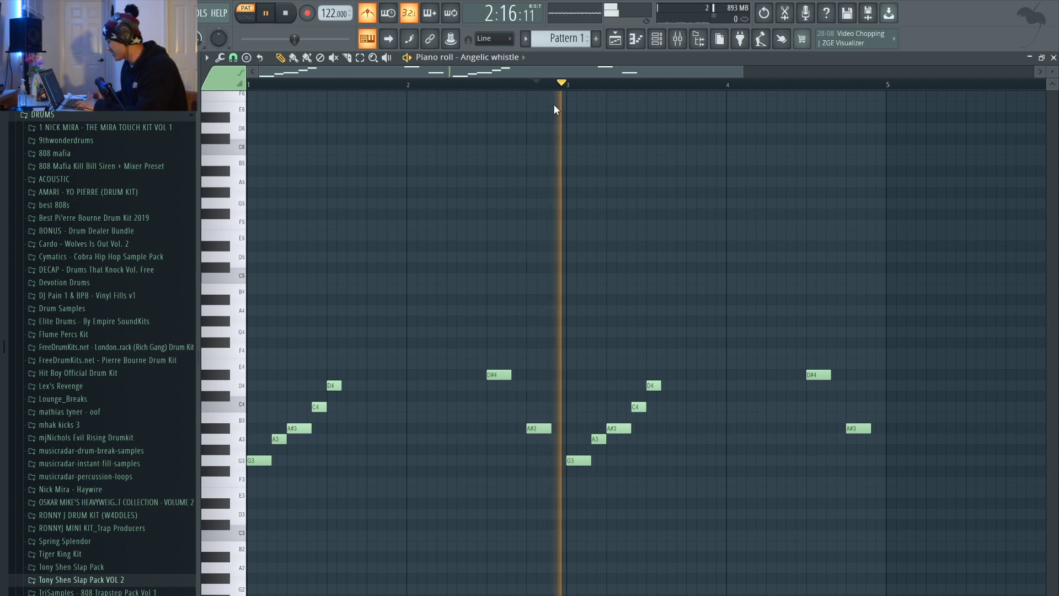
scroll(874, 350, "up", 1)
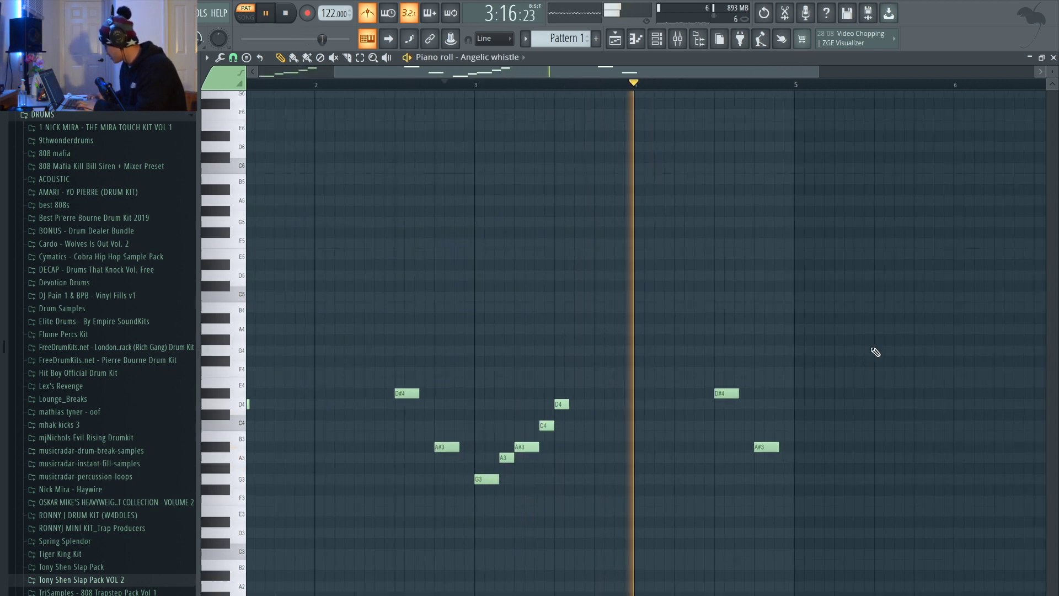
key("space")
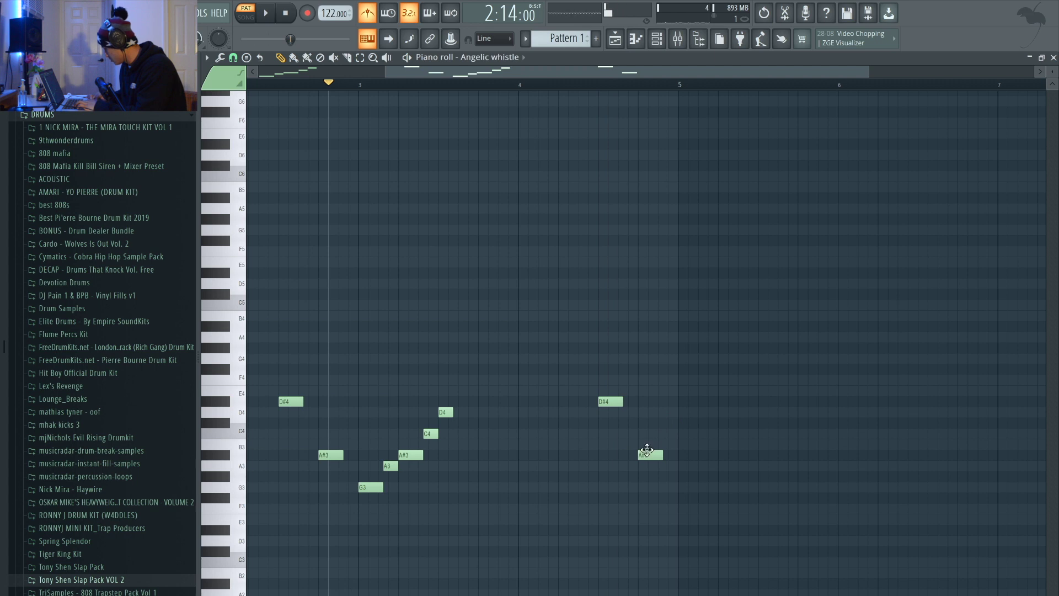
- Raise the last A#3 note in bar 4 to G4
left_click_drag(645, 453, 653, 350)
scroll(648, 355, "down", 2)
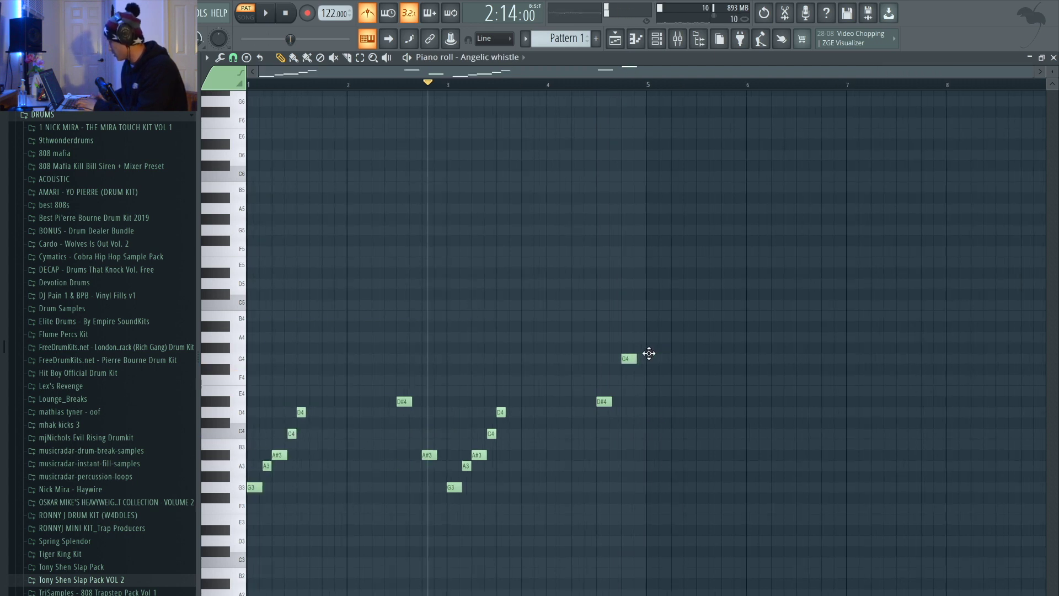
left_click(643, 83)
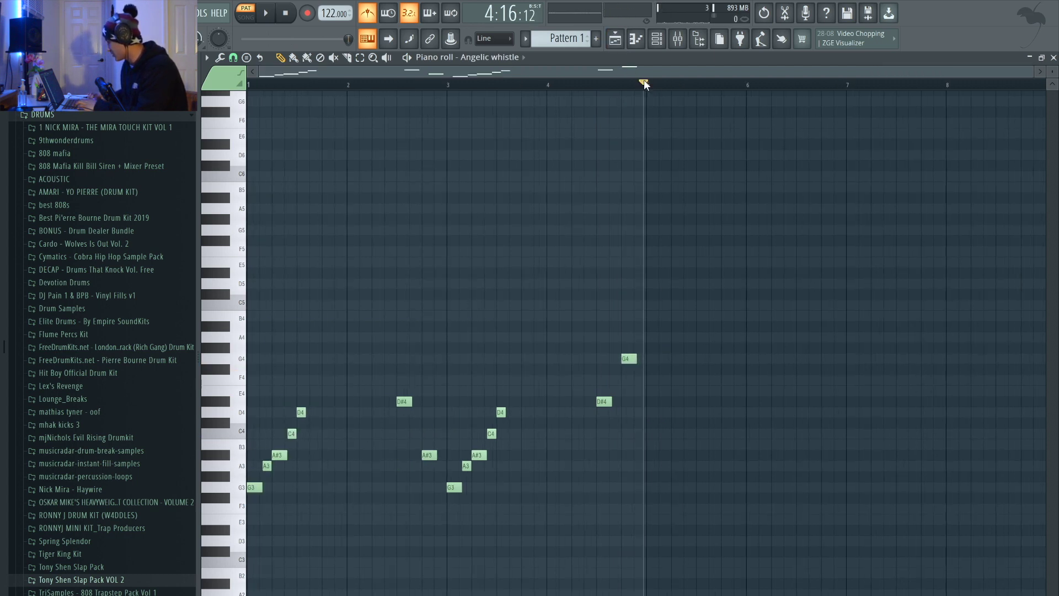
- Duplicate the whole four-bar melody into bars 5–8 and play it from the end of bar 4
key("ctrl+a")
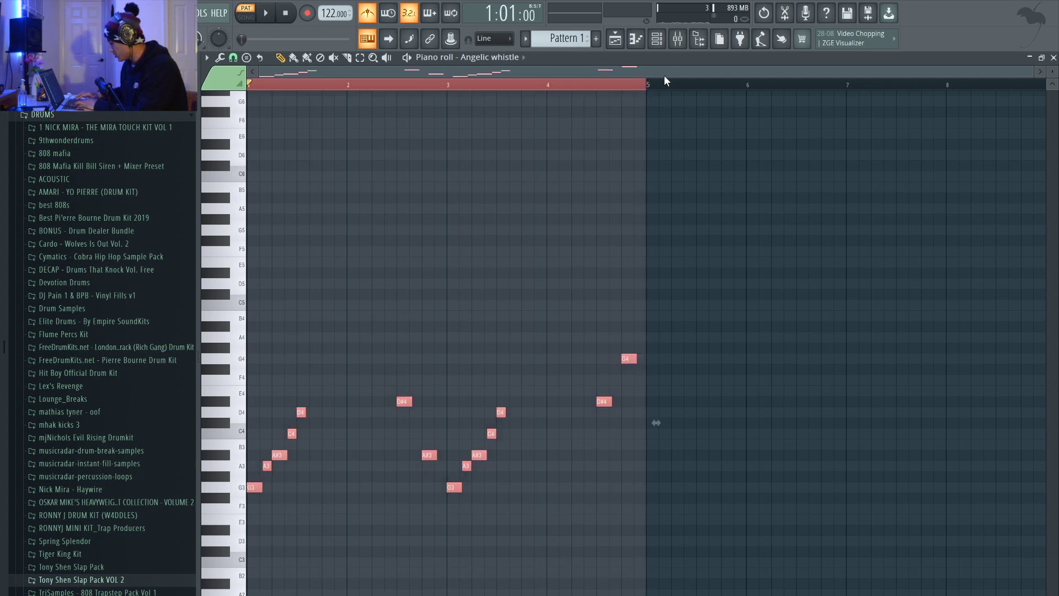
key("ctrl+b")
left_click(625, 86)
key("space")
scroll(768, 354, "up", 1)
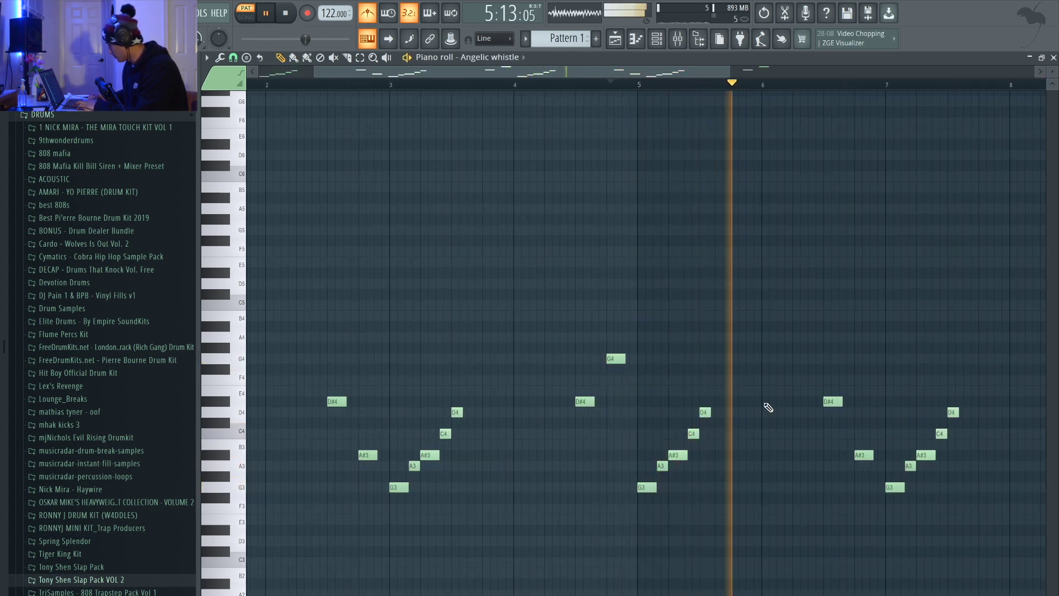
- Turn off the metronome during melody playback and bring up the mixer and the channel rack
scroll(805, 426, "down", 2)
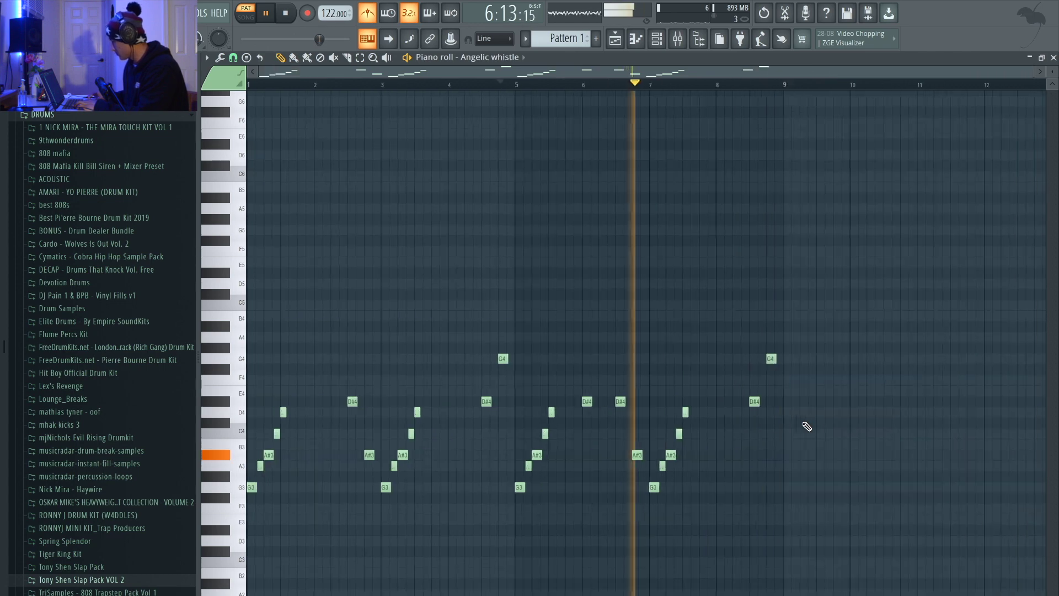
left_click(677, 38)
left_click(369, 14)
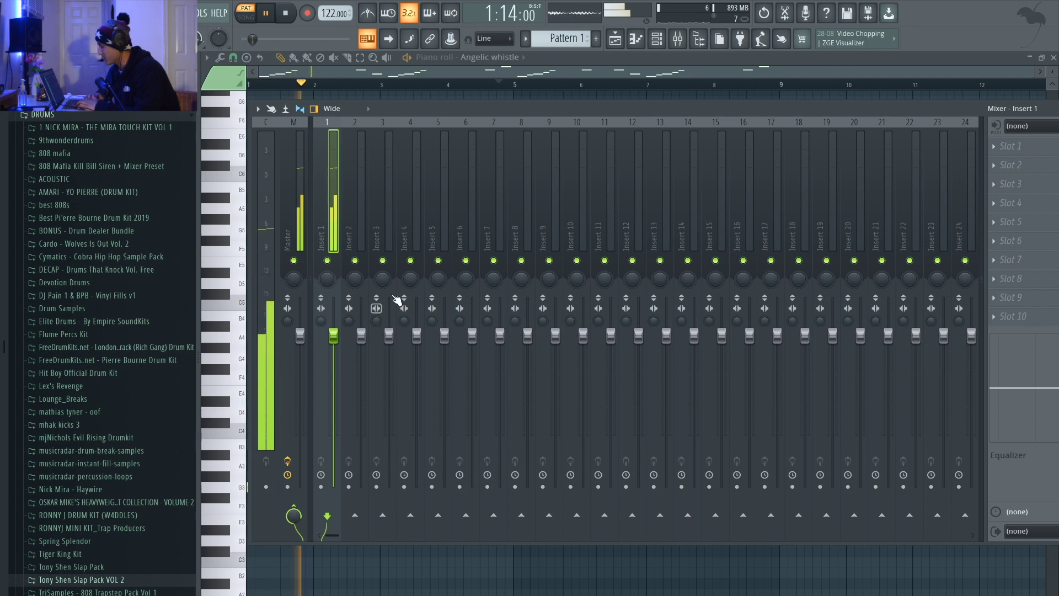
key("F6")
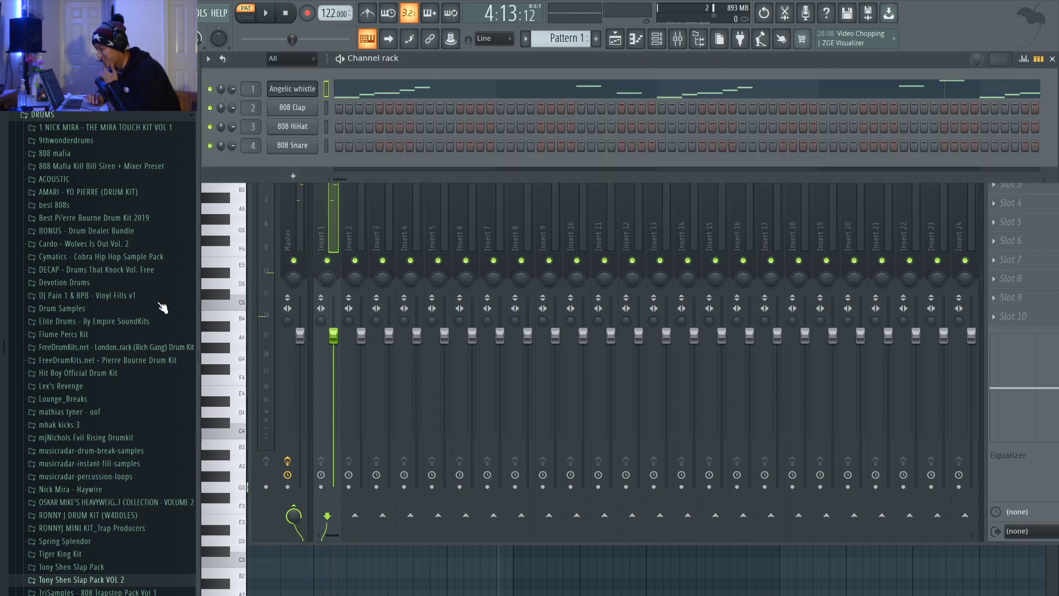
- Audition claps from the Tony Shen Slap Pack and replace the 808 Clap channel's sample with clap_ILiterallySampledPornForThis
scroll(57, 408, "down", 4)
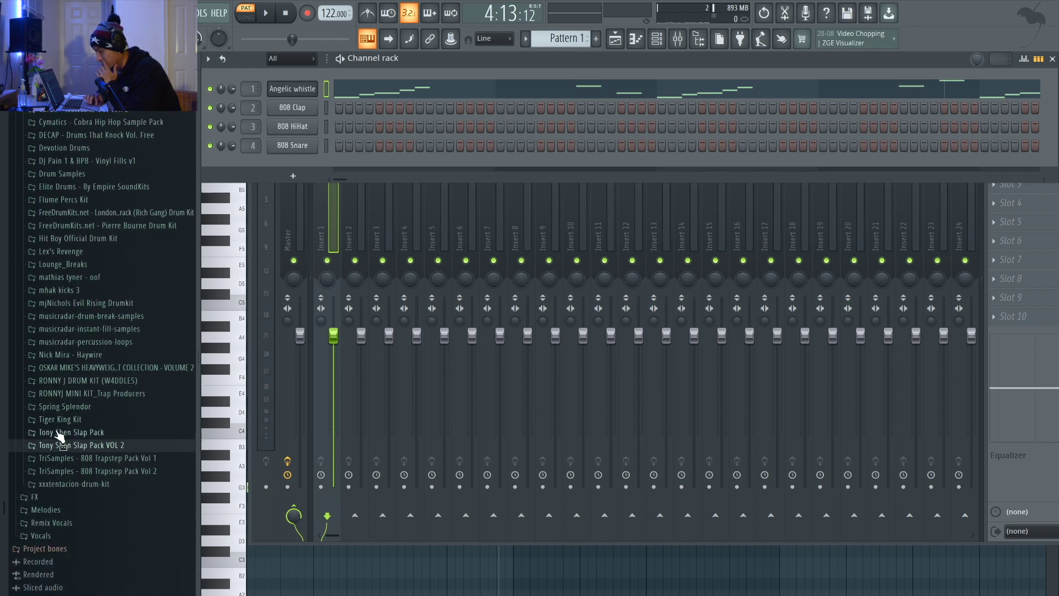
left_click(59, 432)
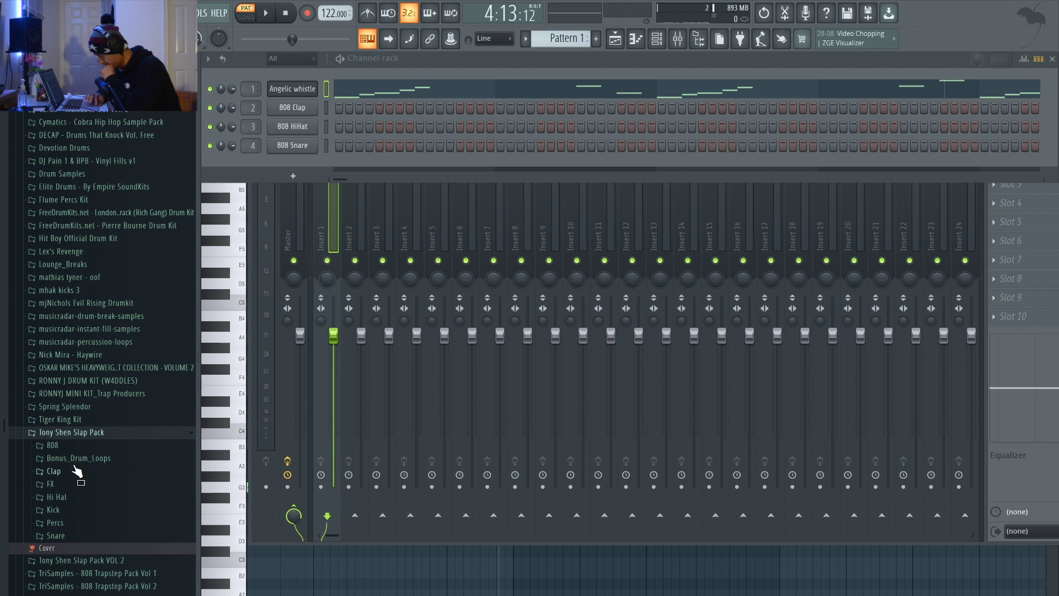
left_click(54, 471)
left_click(69, 495)
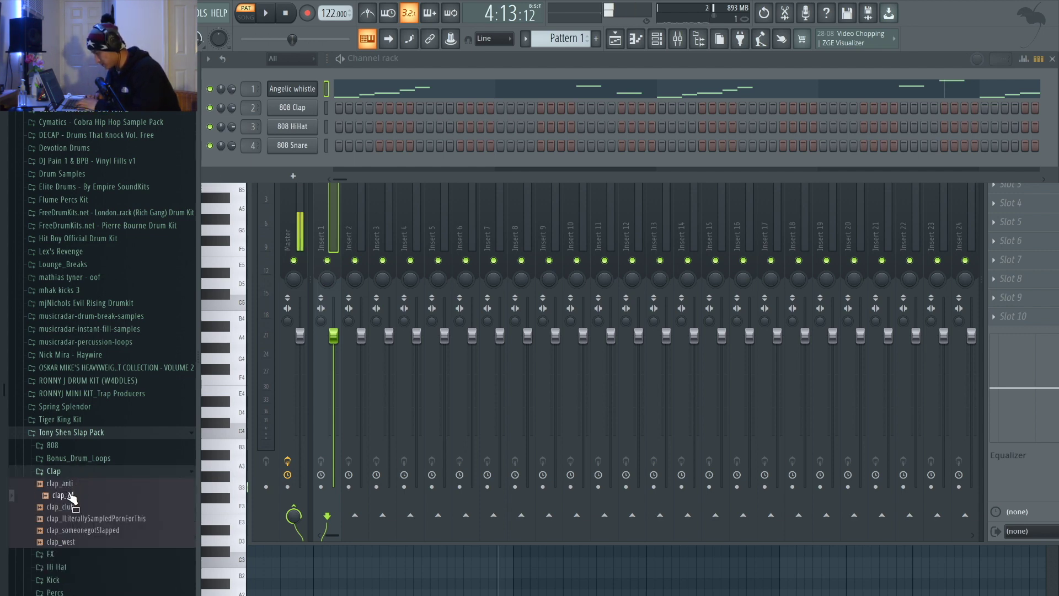
left_click(65, 506)
left_click(64, 519)
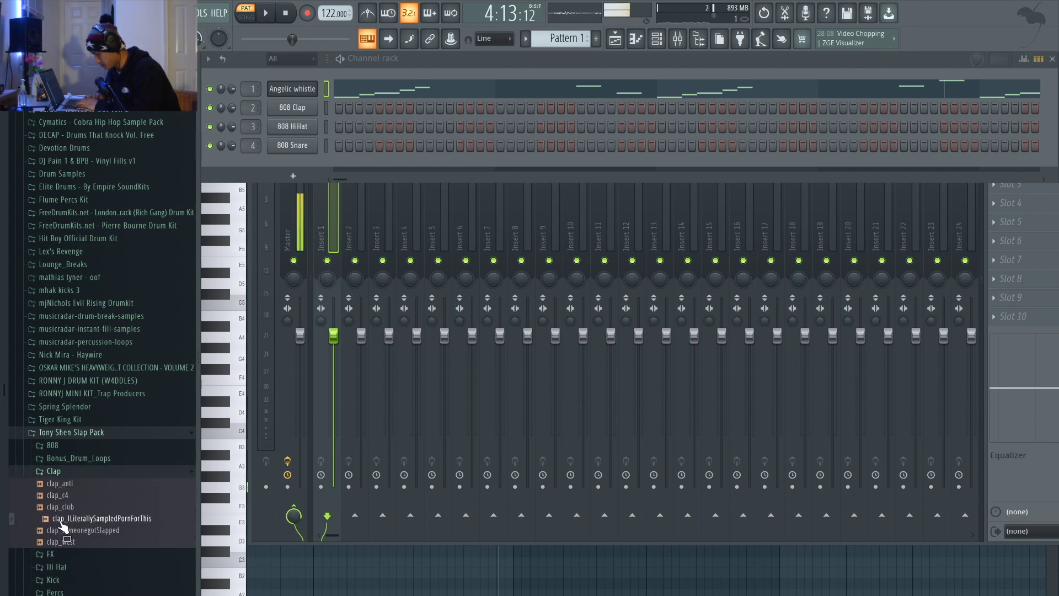
left_click_drag(168, 426, 292, 108)
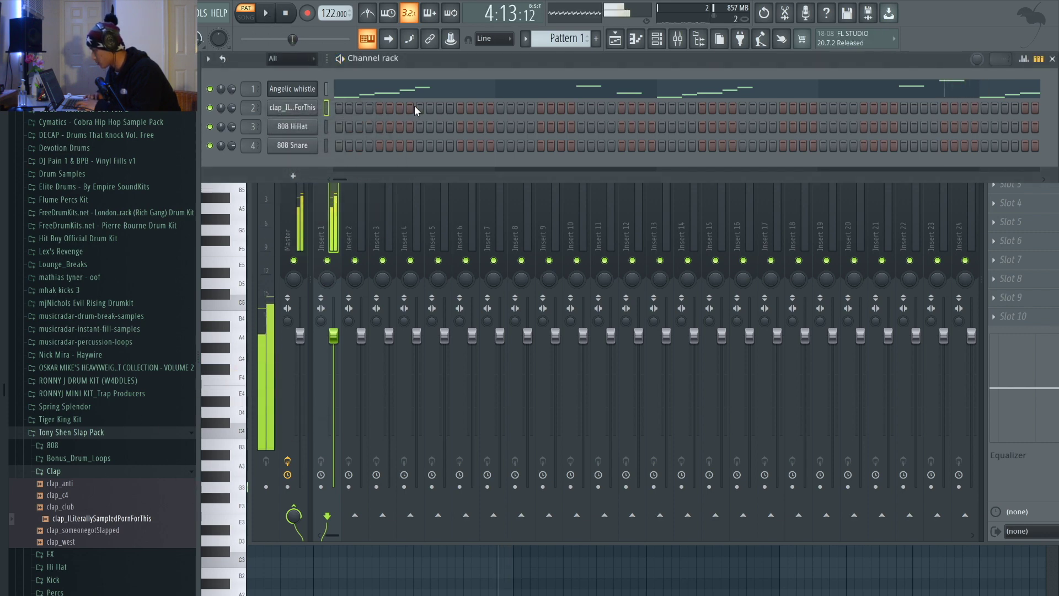
- Play the pattern and place a clap on the third beat of each of bars 1–4
key("space")
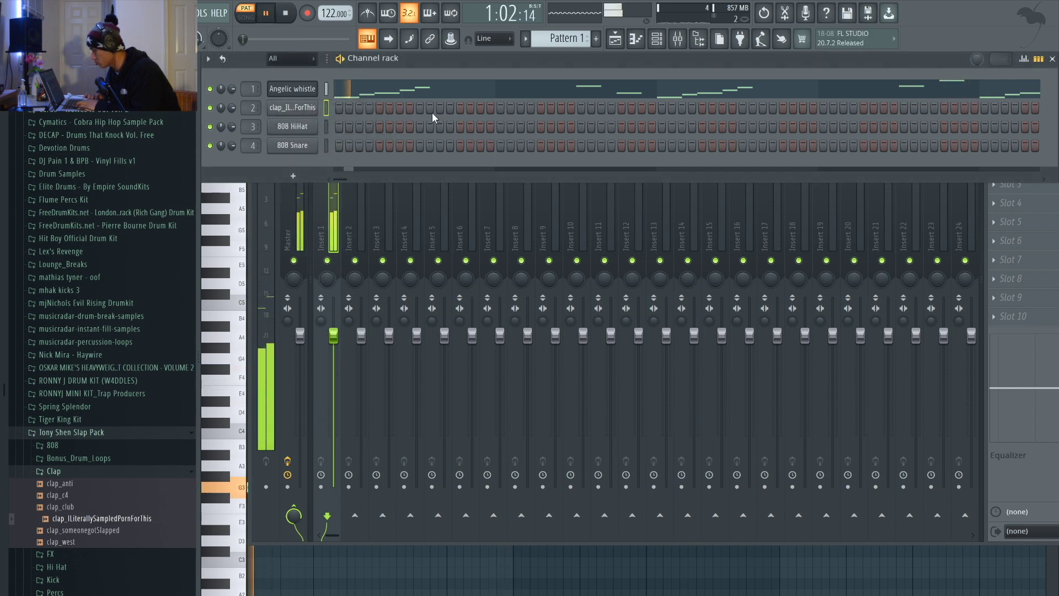
left_click(577, 106)
left_click(739, 107)
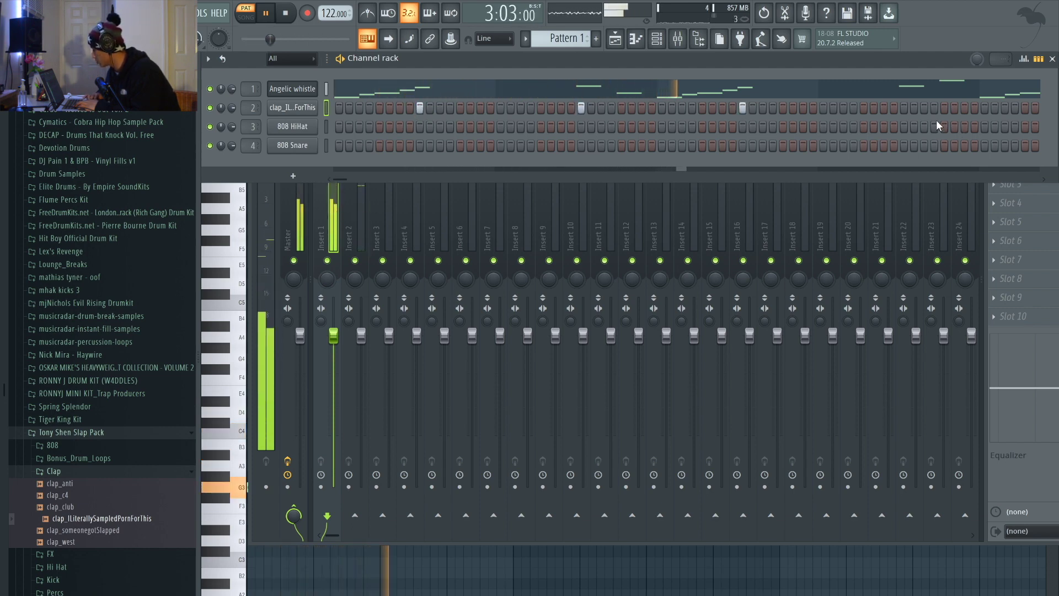
left_click(902, 107)
- Duplicate the clap notes from bars 1–4 into bars 5–8 in the piano roll and briefly play them from bar 5
key("F7")
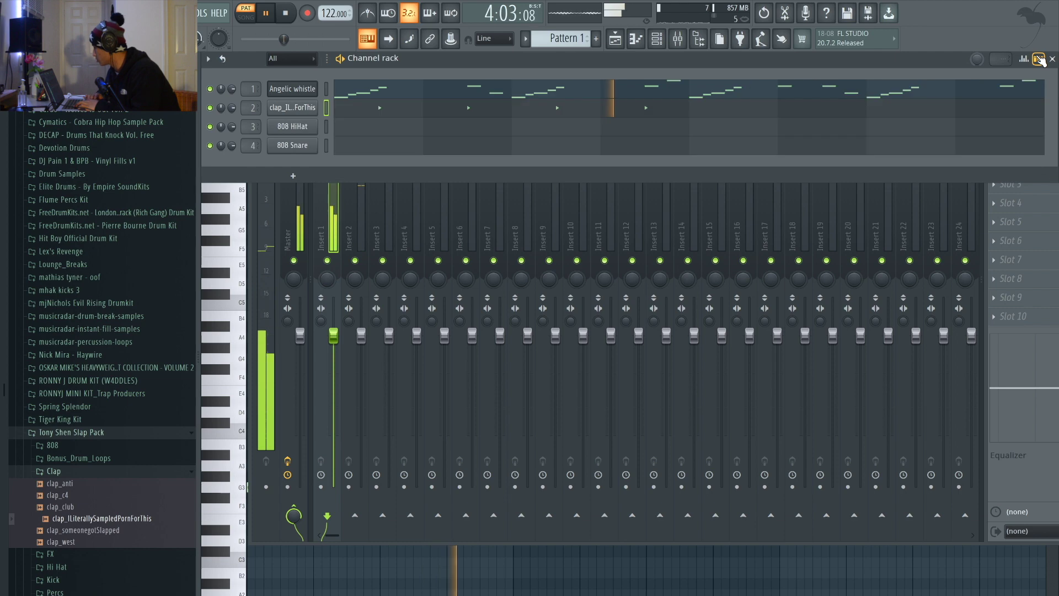
key("space")
left_click_drag(627, 321, 269, 258)
left_click(515, 85)
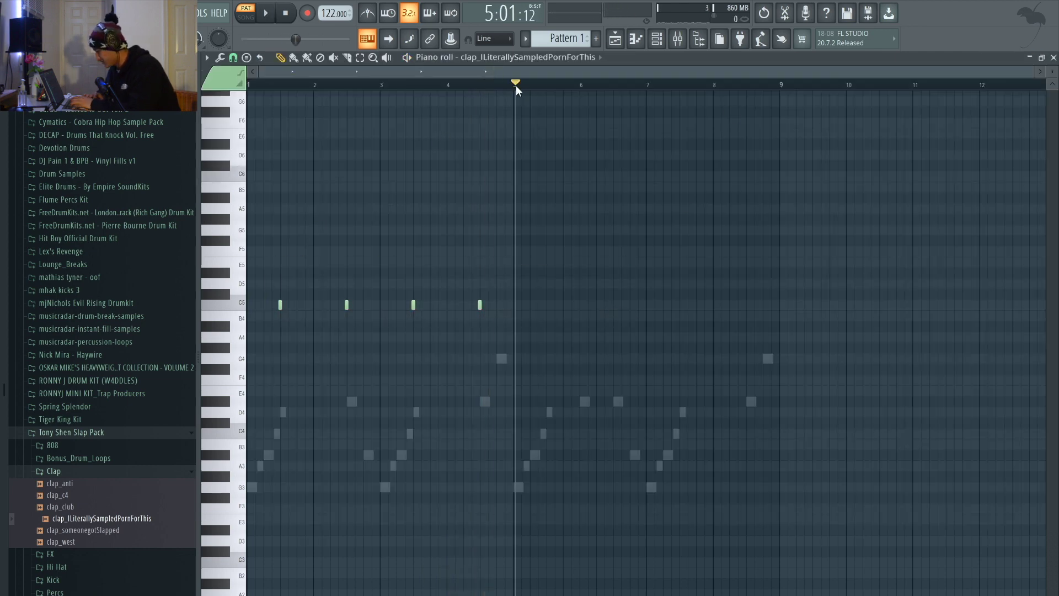
double_click(515, 85)
left_click(515, 83)
left_click_drag(514, 84, 249, 85)
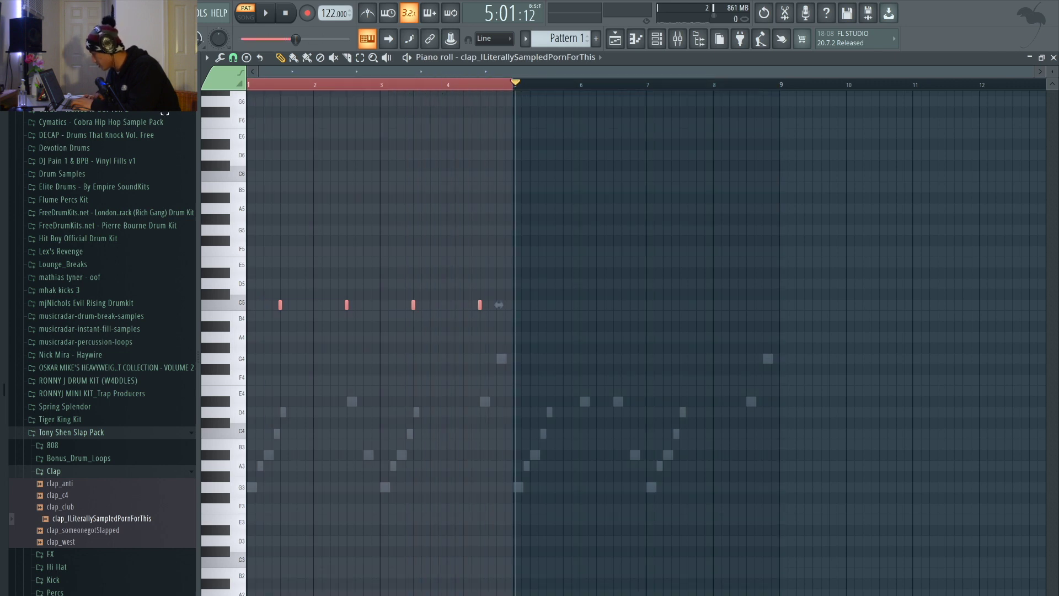
key("ctrl+b")
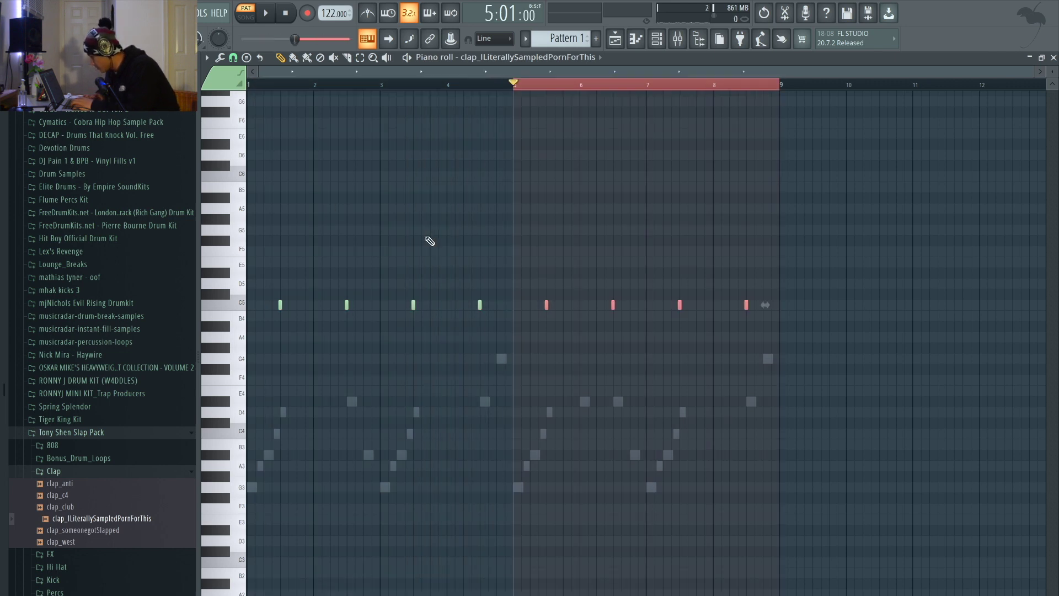
key("space")
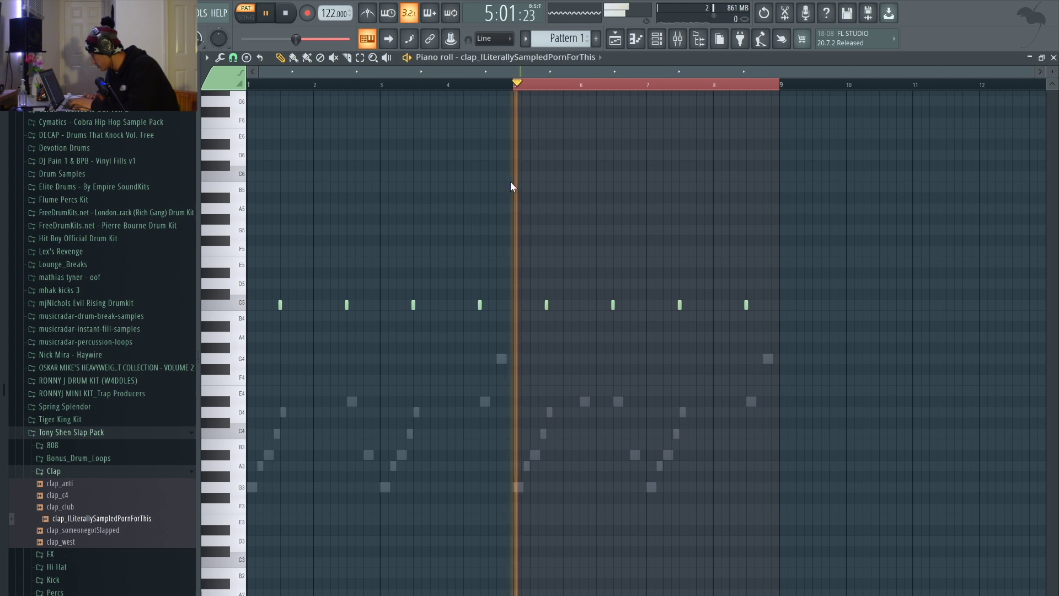
left_click(658, 38)
key("space")
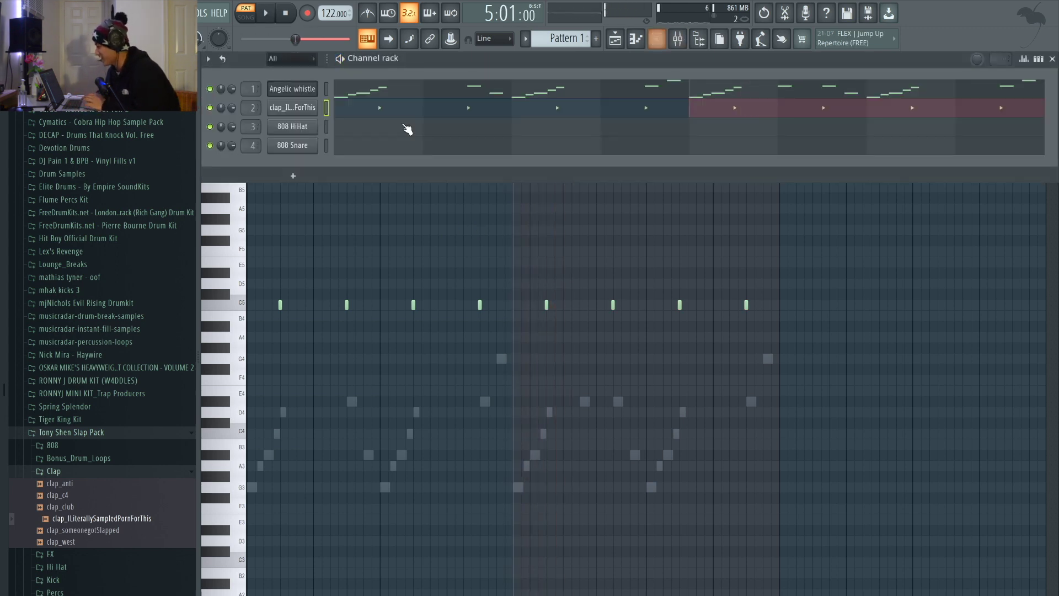
- Audition closed hi-hats from the Tony Shen Slap Pack and replace the 808 HiHat channel's sample with hat_focus
left_click(73, 471)
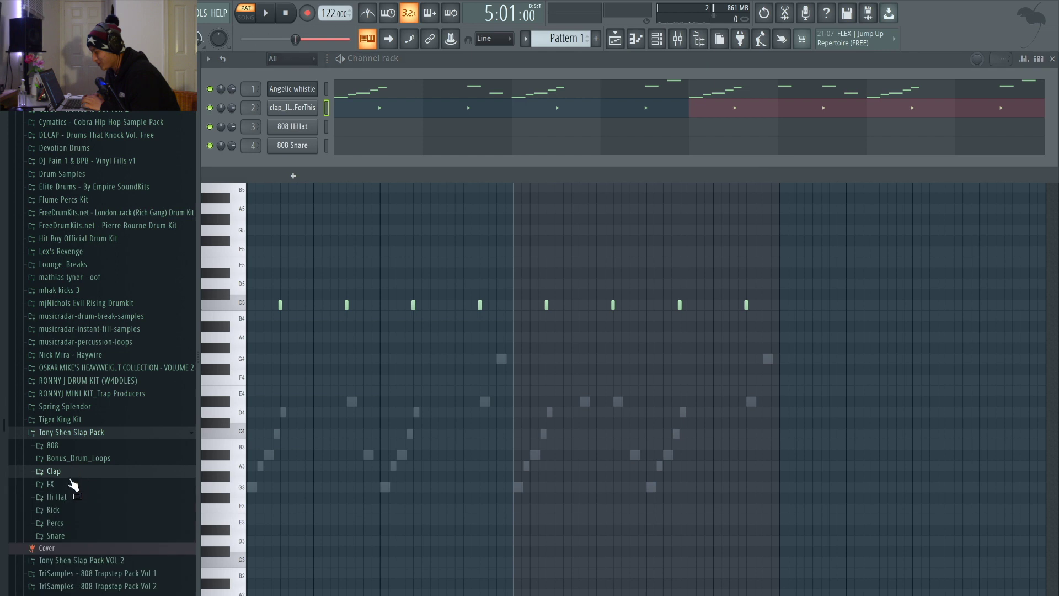
left_click(70, 497)
left_click(325, 128)
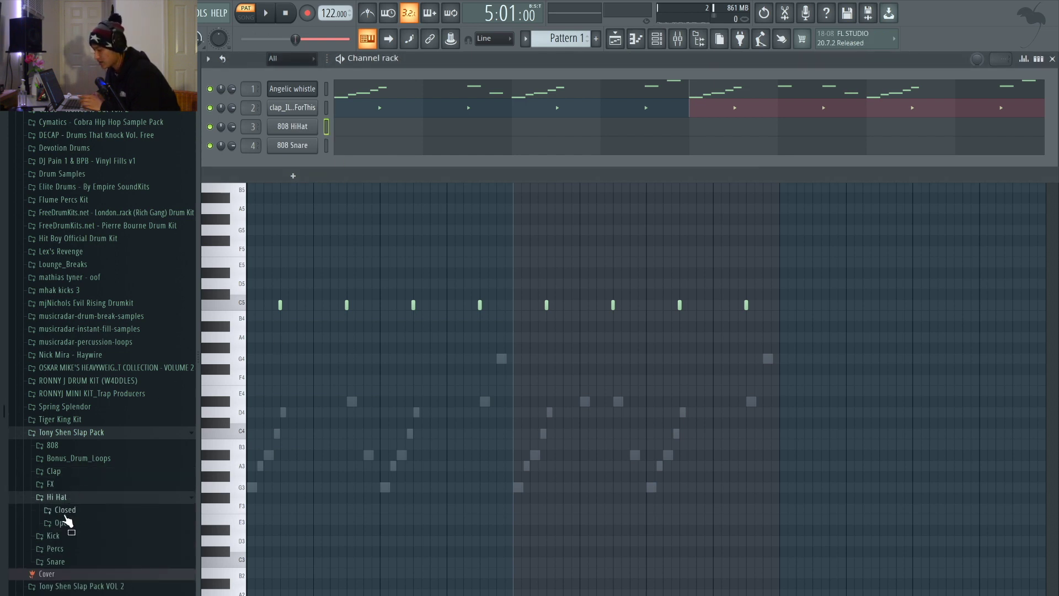
left_click(65, 510)
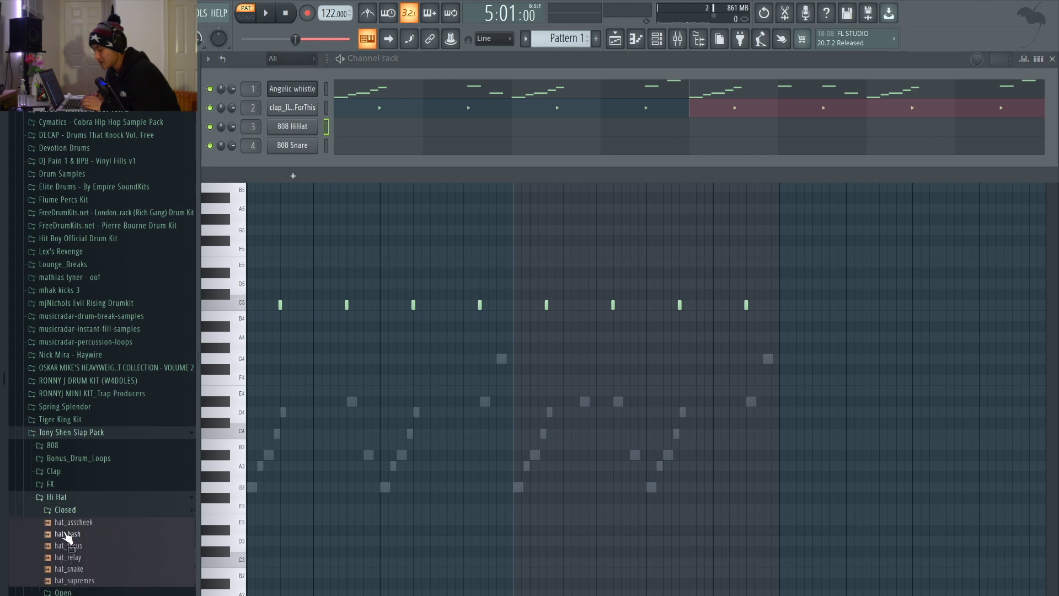
left_click(65, 545)
left_click(66, 557)
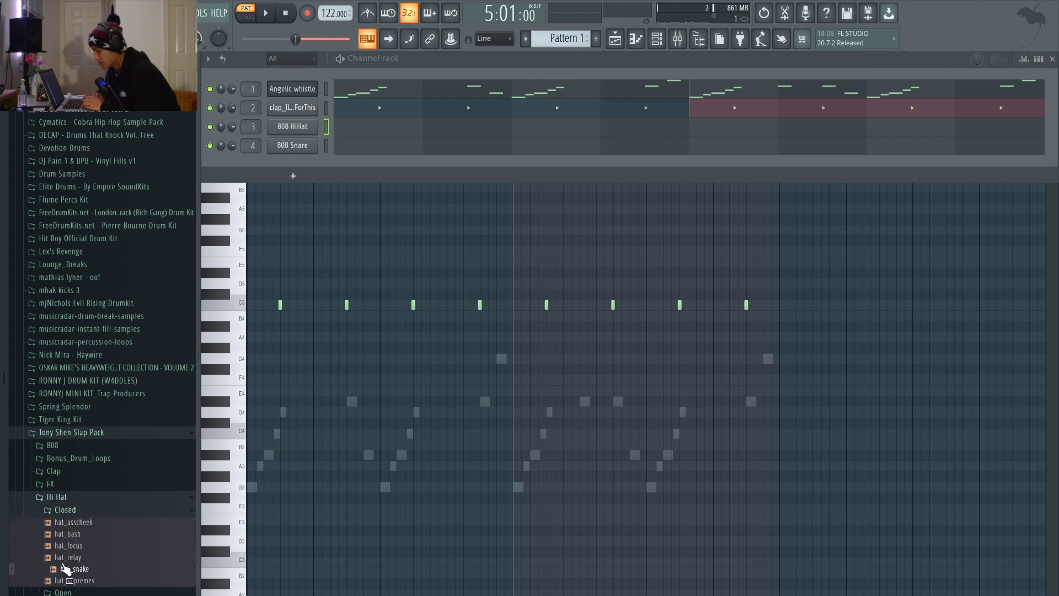
left_click(63, 547)
left_click_drag(63, 553, 286, 125)
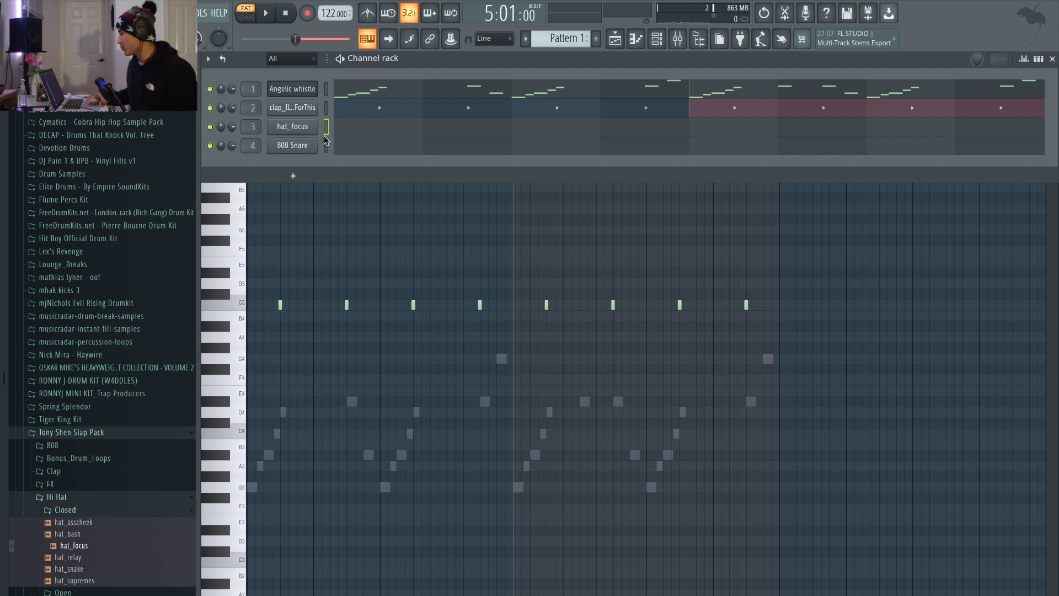
- Look at the fill options for the hat_focus channel and switch the channel rack back to the step grid
right_click(296, 128)
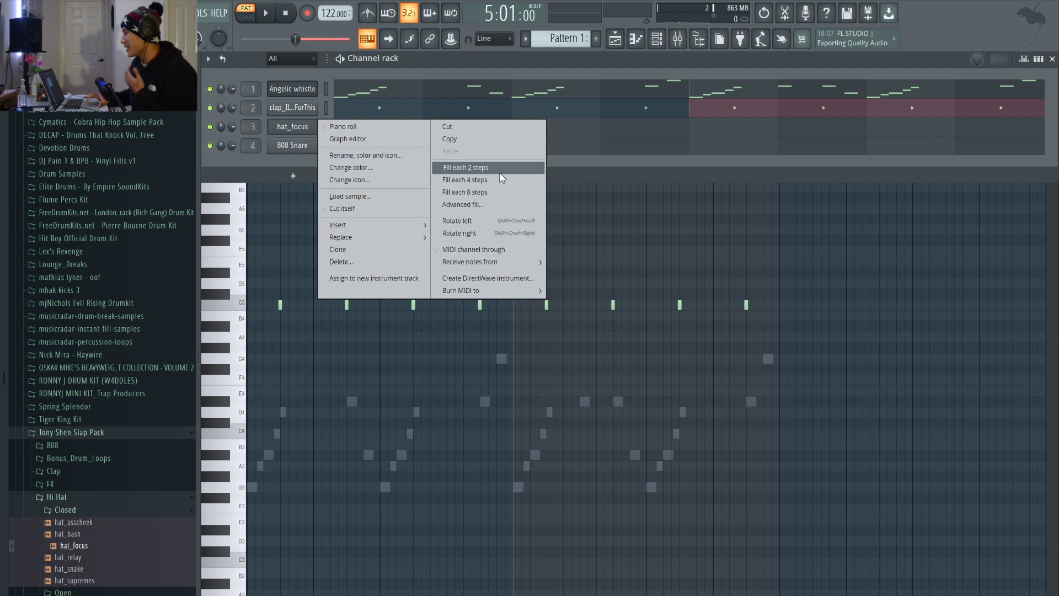
left_click(272, 169)
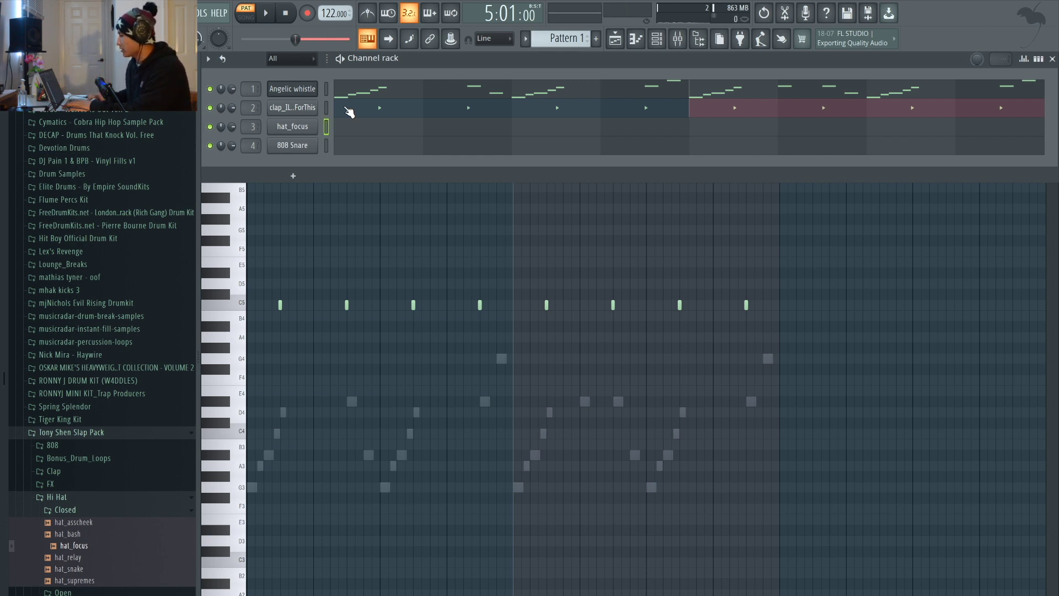
left_click(1039, 58)
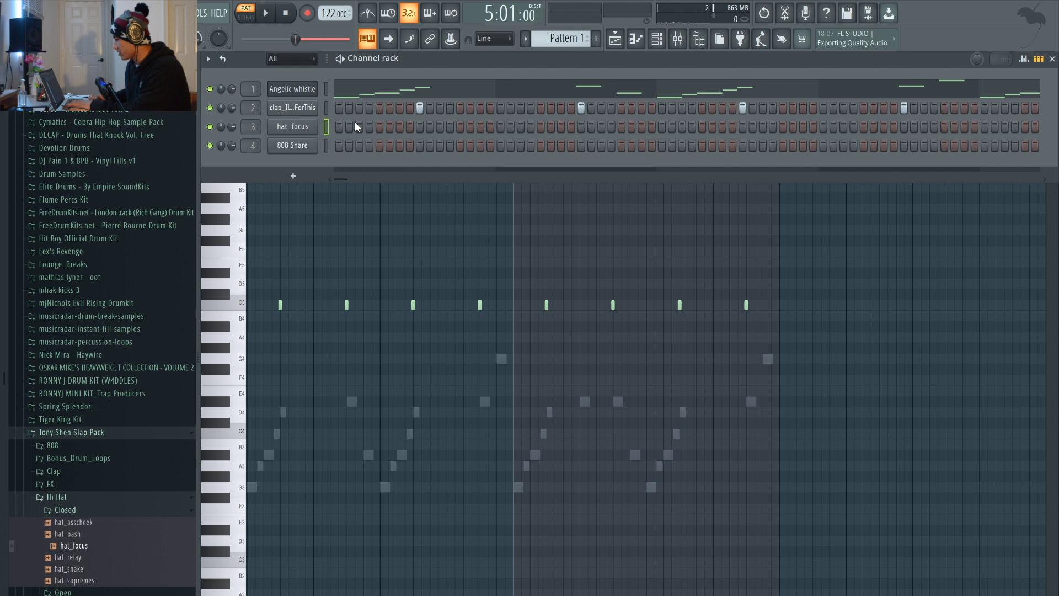
left_click(339, 125)
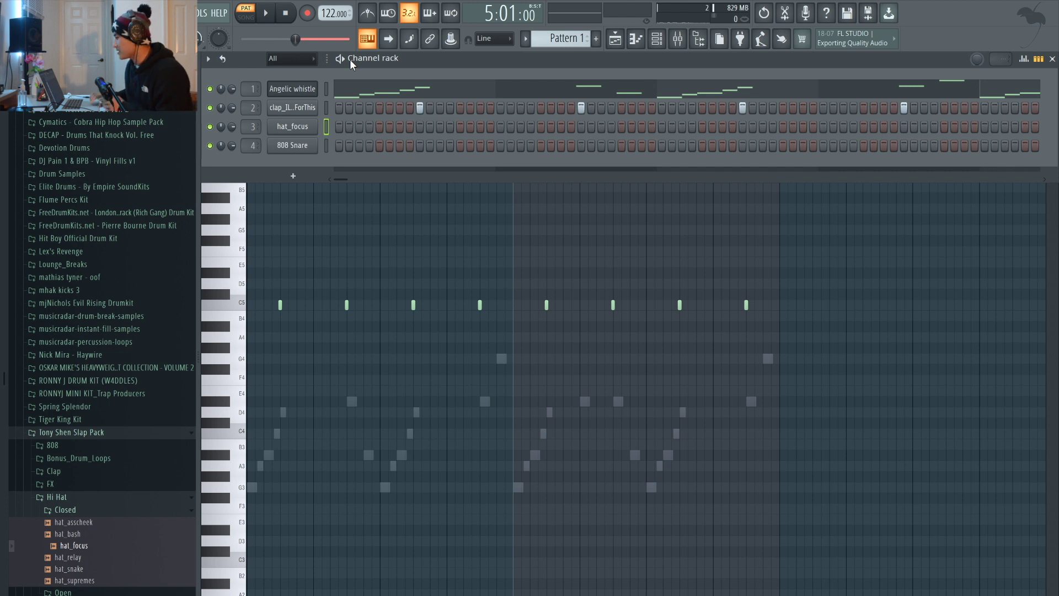
- Record a hat_focus rhythm live across bars 5–8, capturing notes and automation with the metronome on
left_click(310, 17)
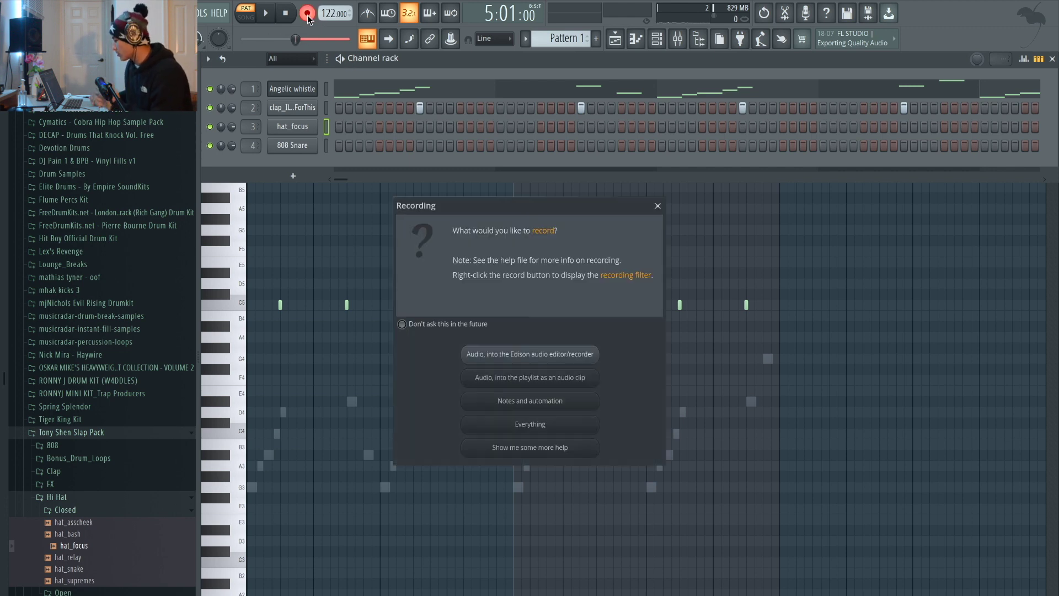
left_click(512, 405)
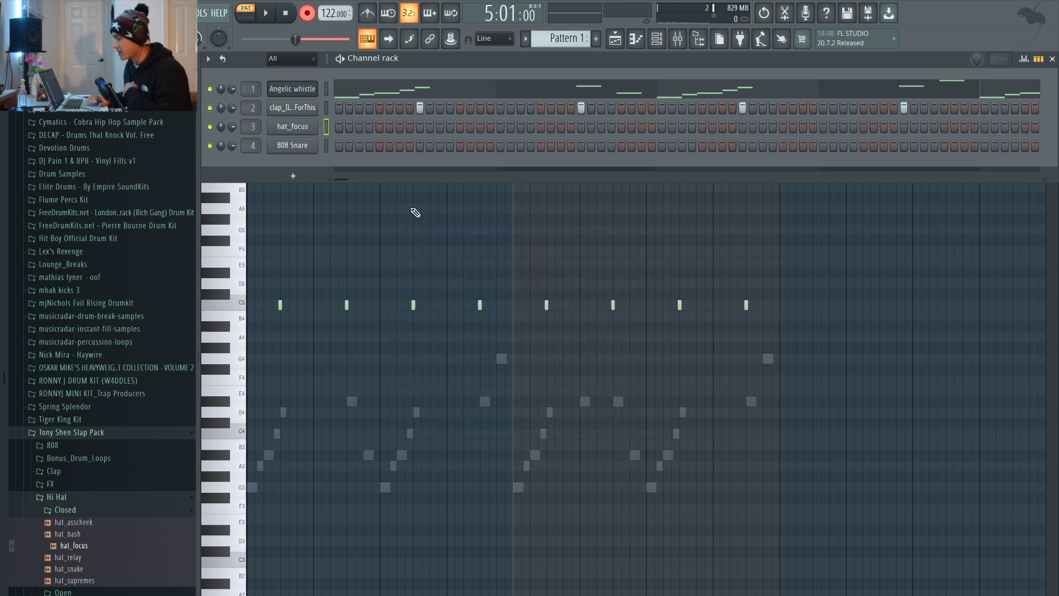
left_click(366, 14)
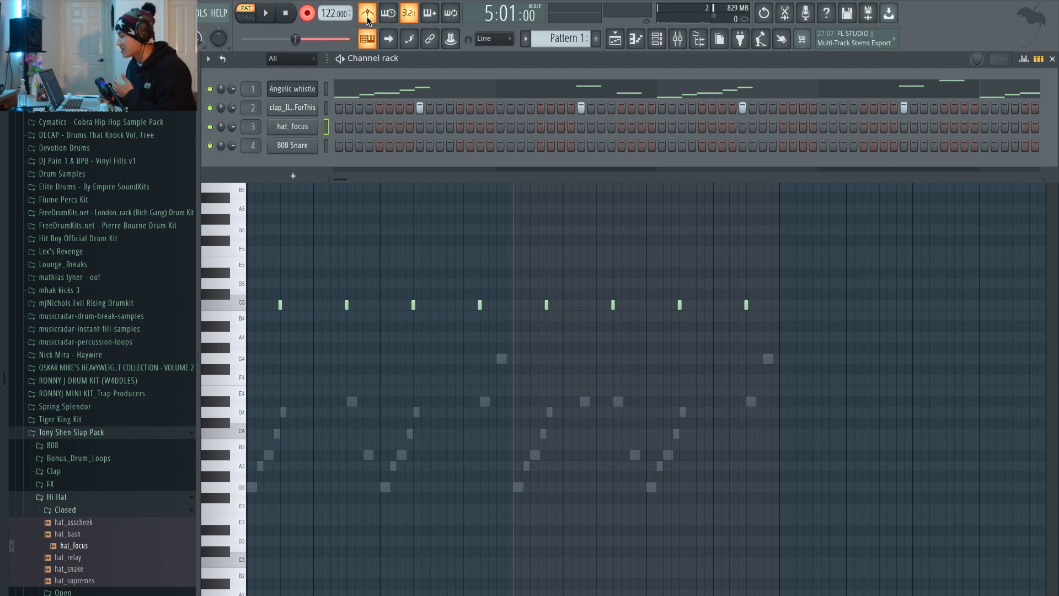
key("space")
key("z")
key("z")
key("z")
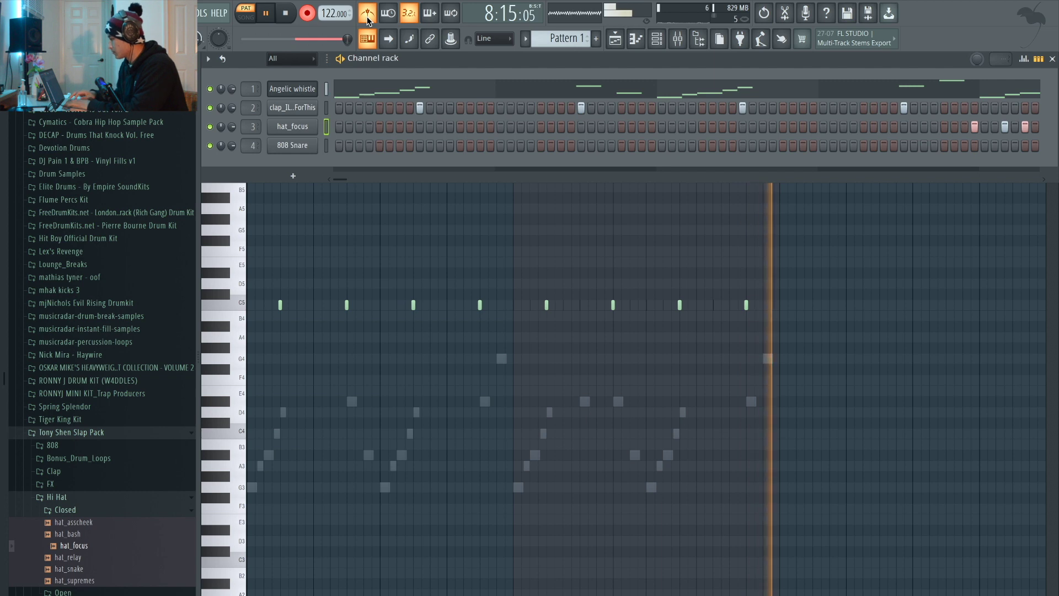
key("space")
- Open the recorded hat_focus notes in the piano roll and quantize them
left_click(961, 129)
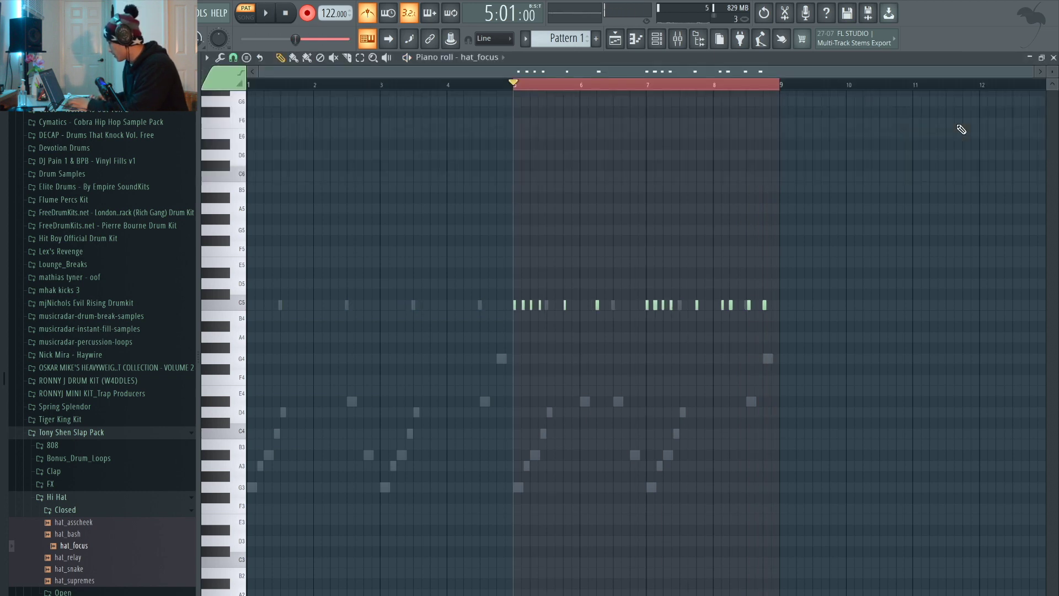
scroll(903, 204, "up", 3)
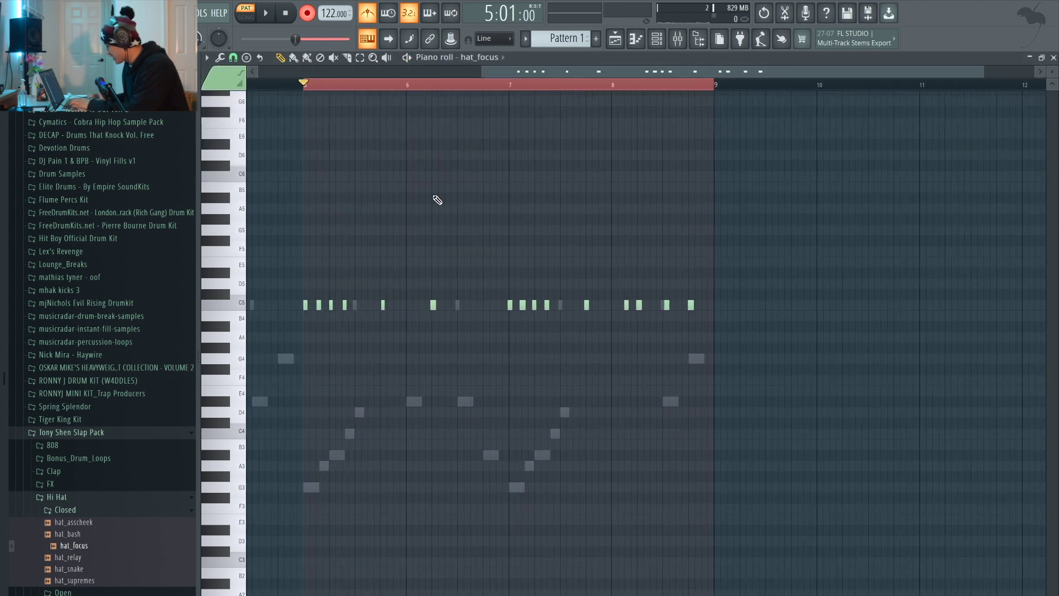
key("ctrl+q")
- Copy the hi-hat notes from bars 5–8 into bars 1–4 and play the pattern from the start
left_click_drag(740, 314, 243, 300)
scroll(435, 345, "down", 2)
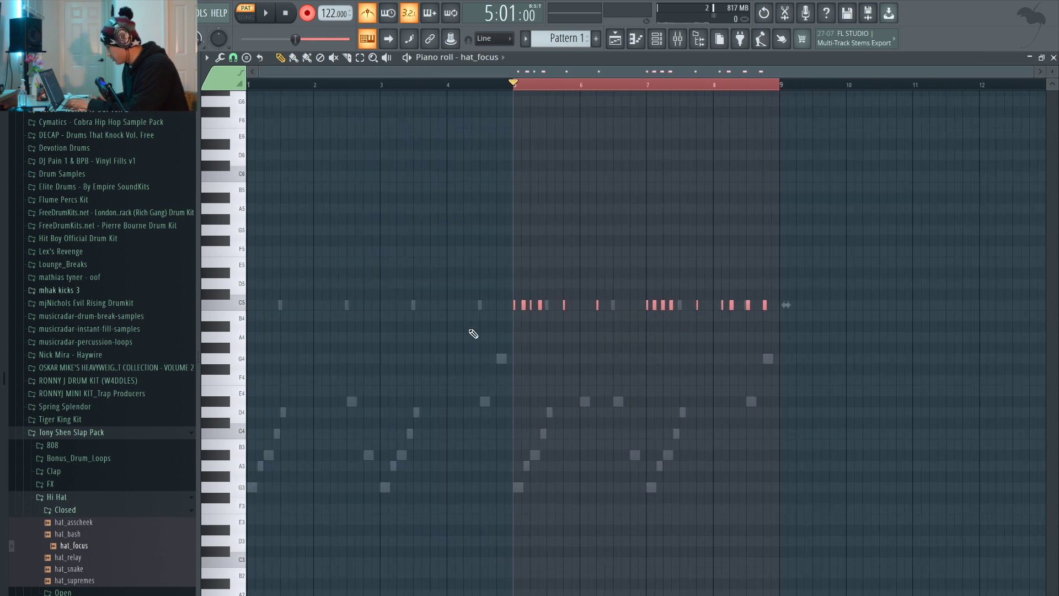
left_click_drag(513, 309, 147, 300)
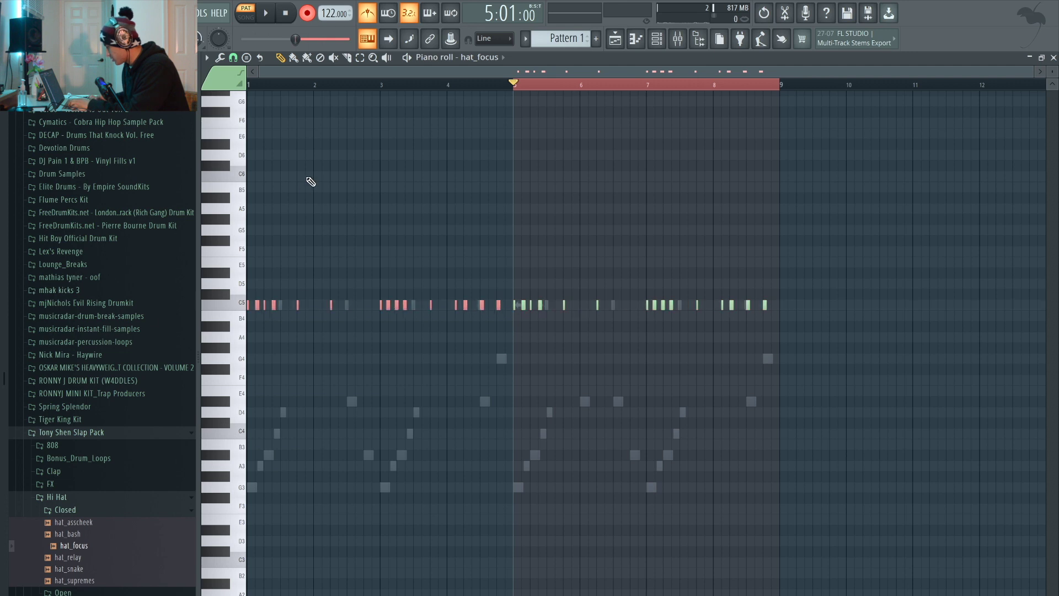
left_click(253, 83)
key("space")
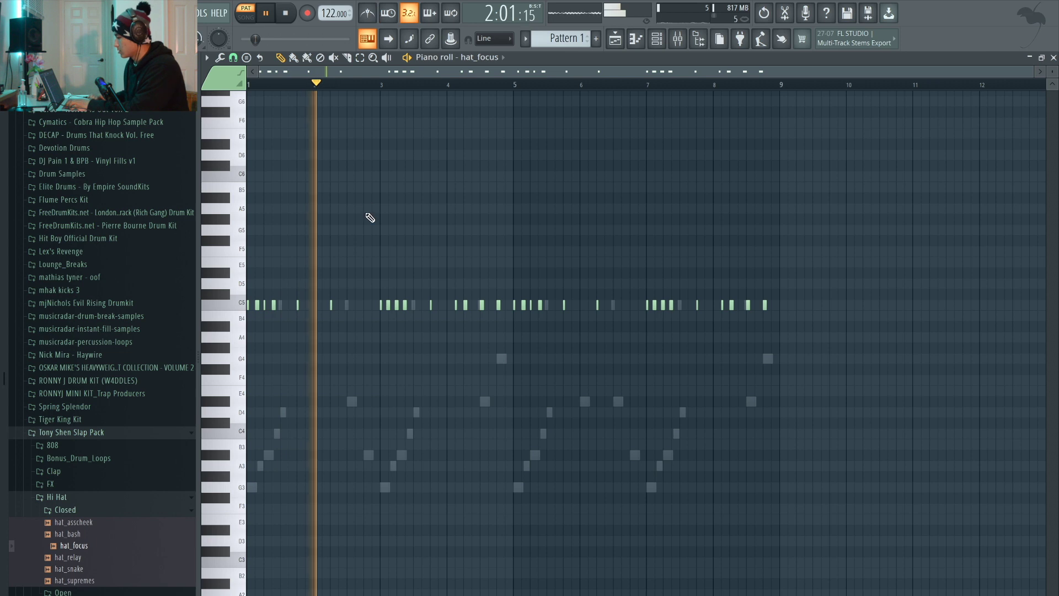
scroll(369, 218, "up", 3)
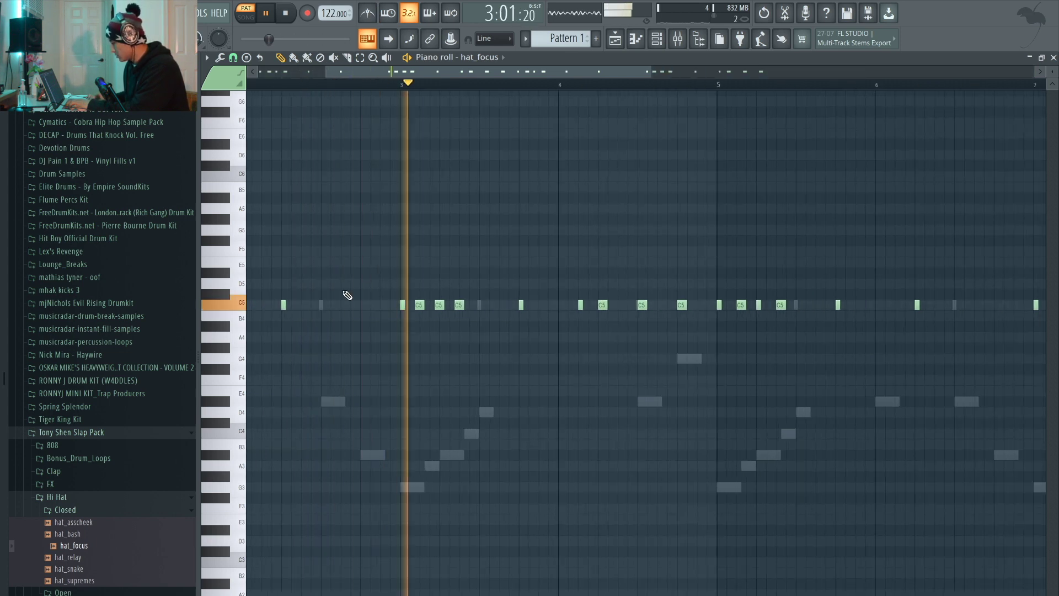
- Set the piano roll snap to Step, quantize the hat_focus notes to it and play the pattern to check the timing
scroll(367, 299, "up", 2)
key("space")
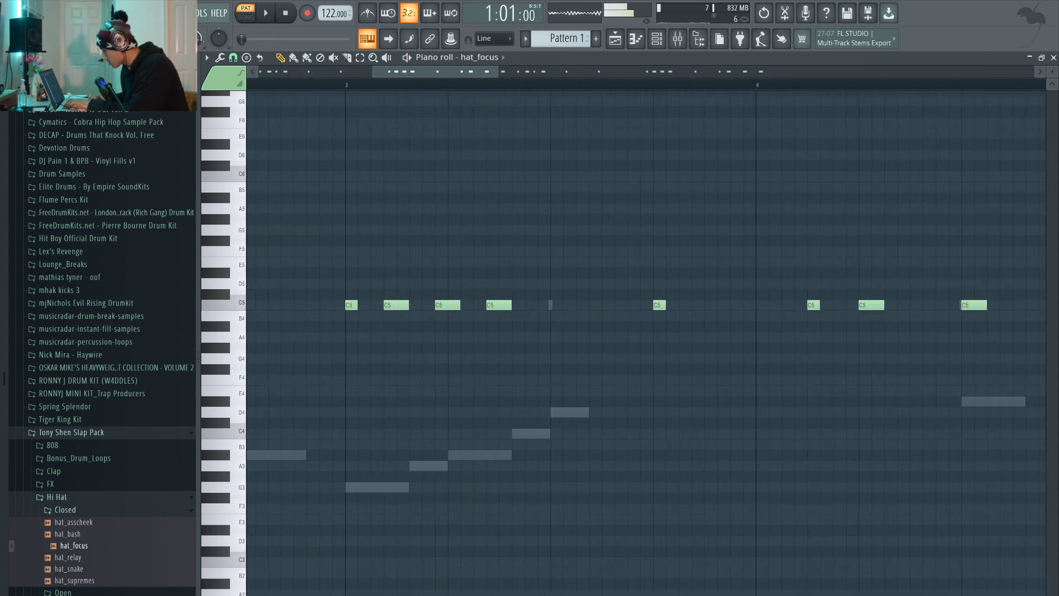
left_click(232, 58)
left_click(257, 181)
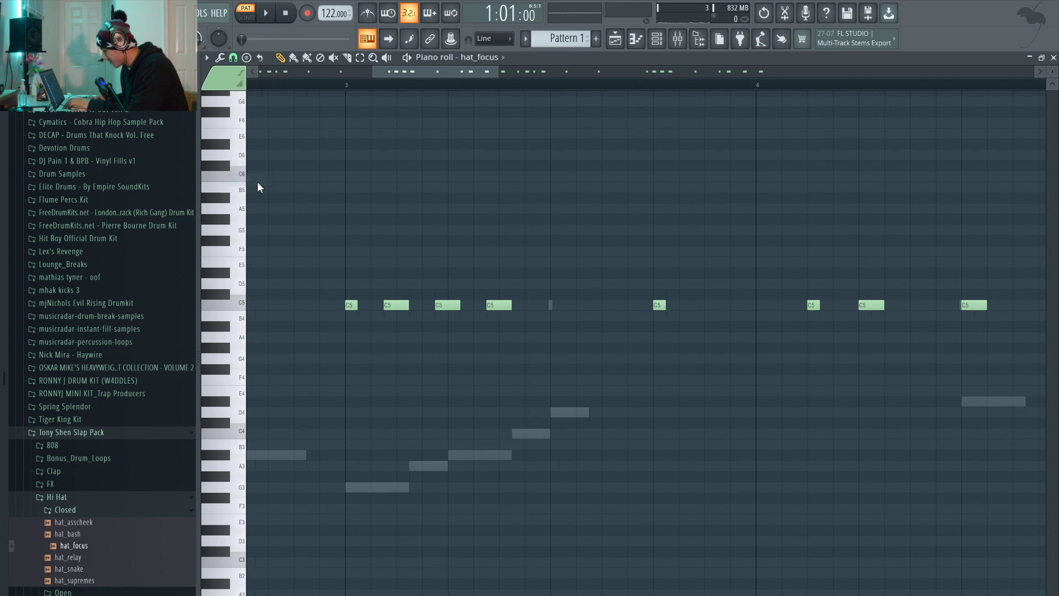
key("ctrl+q")
key("space")
left_click(374, 197)
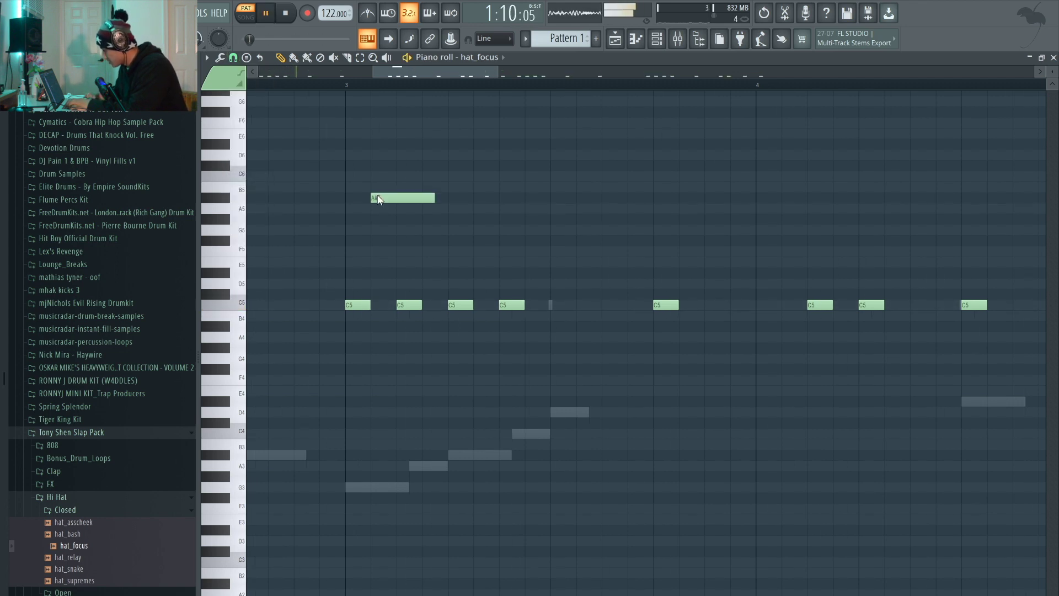
right_click(377, 198)
scroll(377, 198, "down", 3)
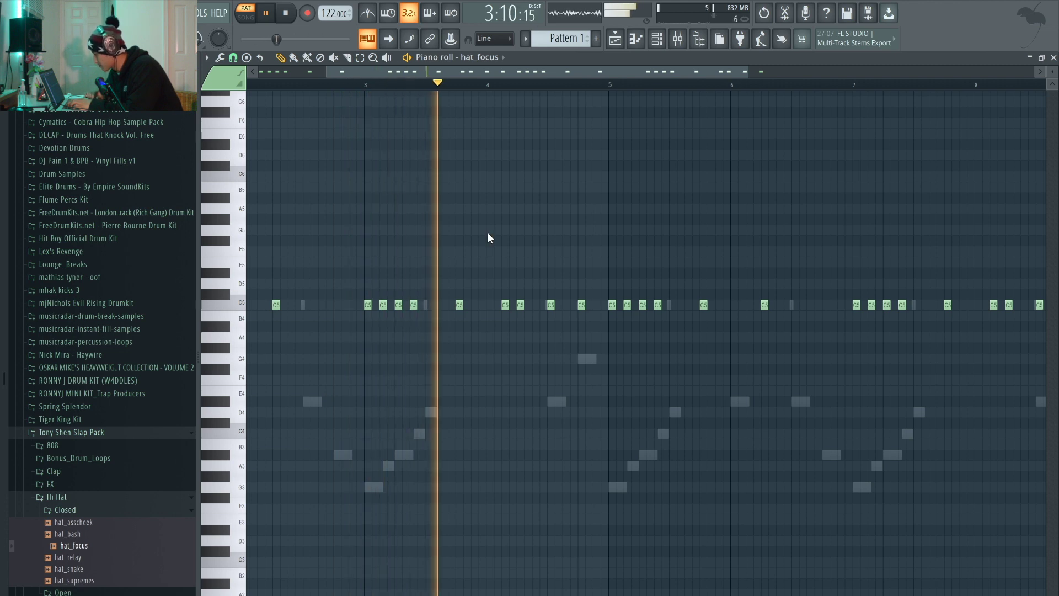
- Add two one-step C5 hat notes right after the last hit of bar 4 and play from that point
scroll(604, 294, "up", 3)
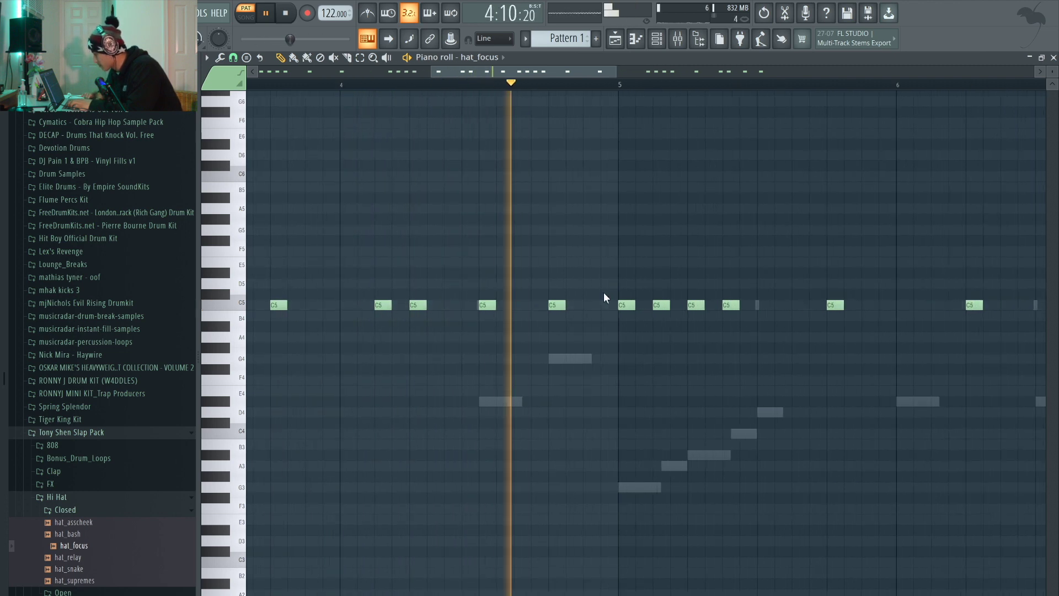
key("space")
mouse_move(582, 305)
left_mouse_down()
mouse_move(610, 303)
mouse_move(567, 305)
left_mouse_up()
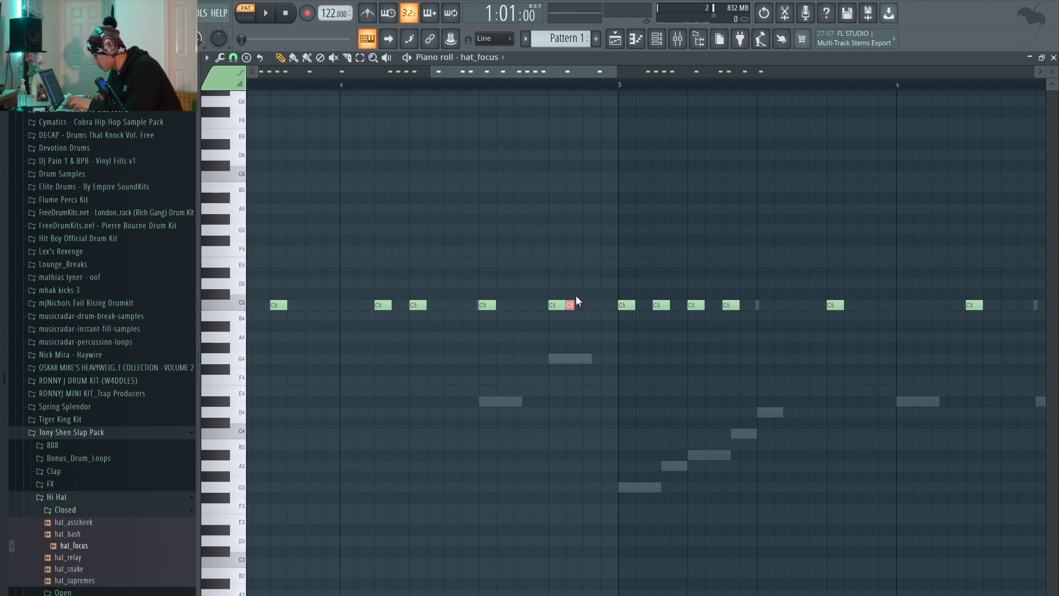
left_click_drag(575, 305, 589, 305)
left_click(575, 305)
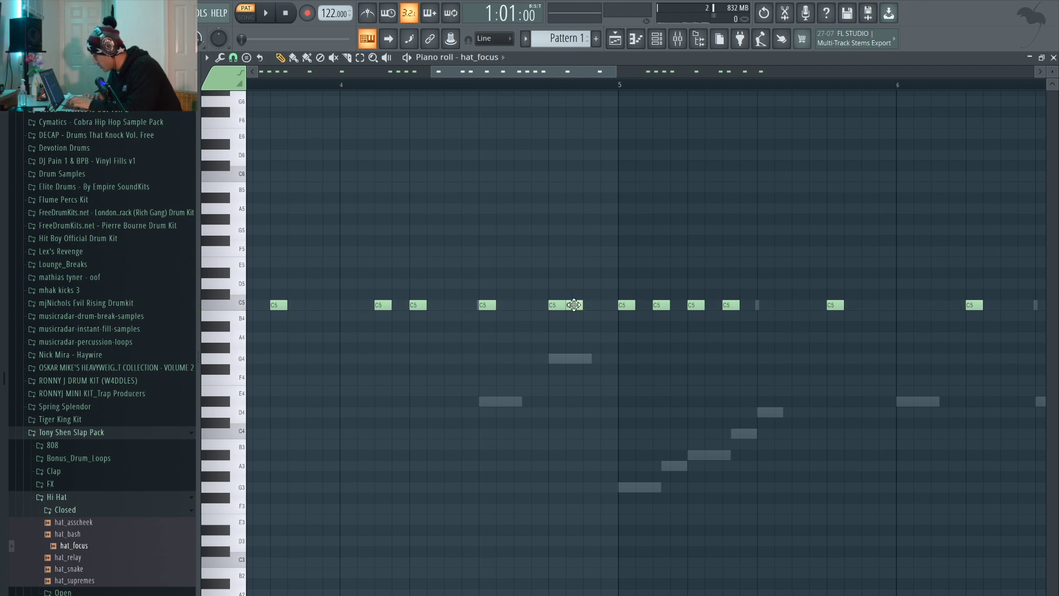
left_click(586, 305)
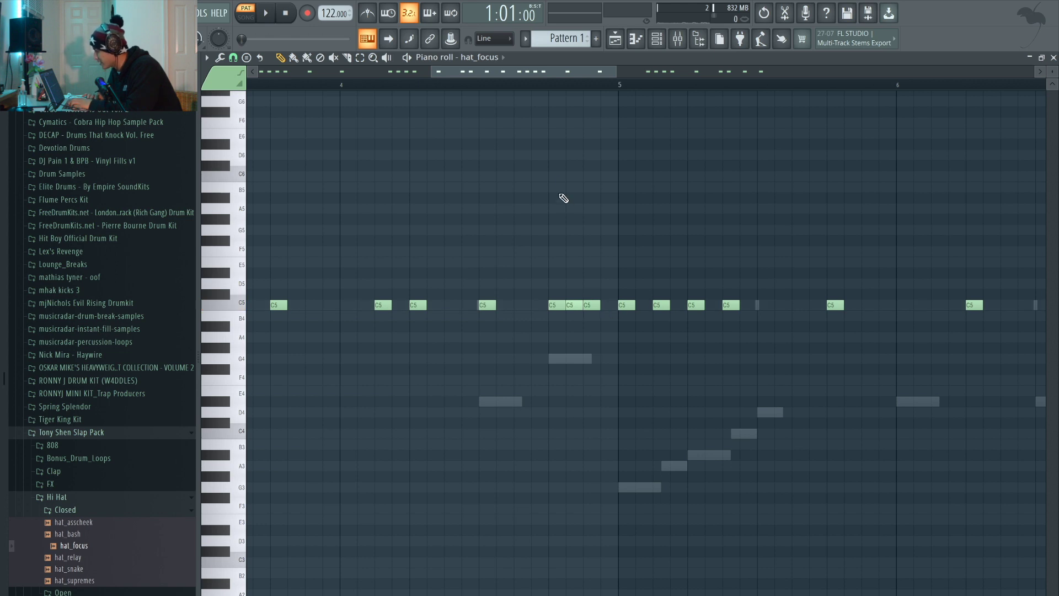
left_click(549, 84)
key("space")
scroll(550, 85, "down", 3)
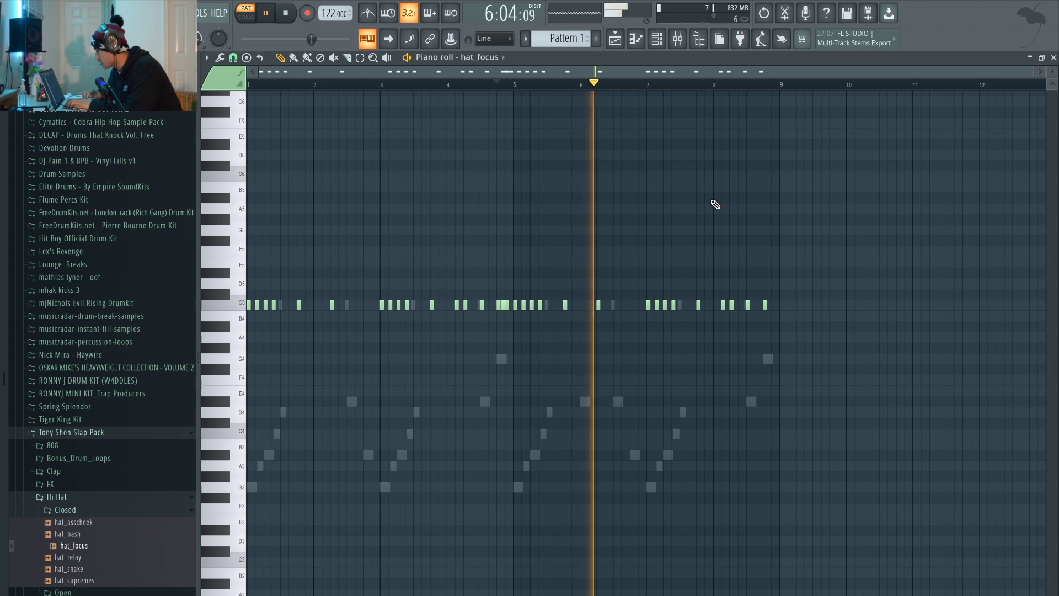
- Set the snap to 1/4 step and lengthen the last C5 hat note in bar 8 to two steps
scroll(715, 204, "up", 2)
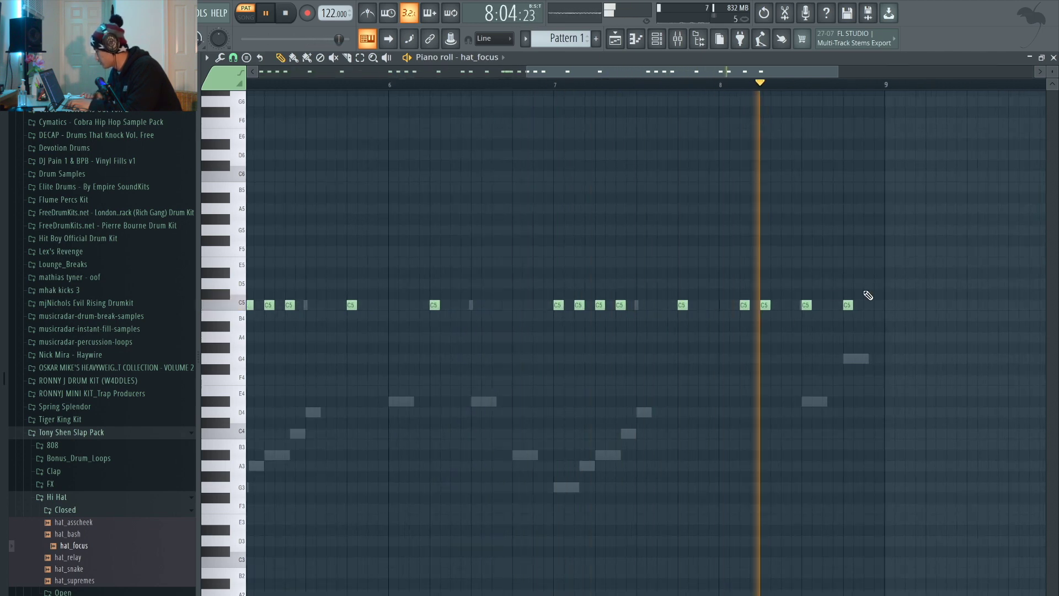
scroll(914, 286, "up", 3)
key("space")
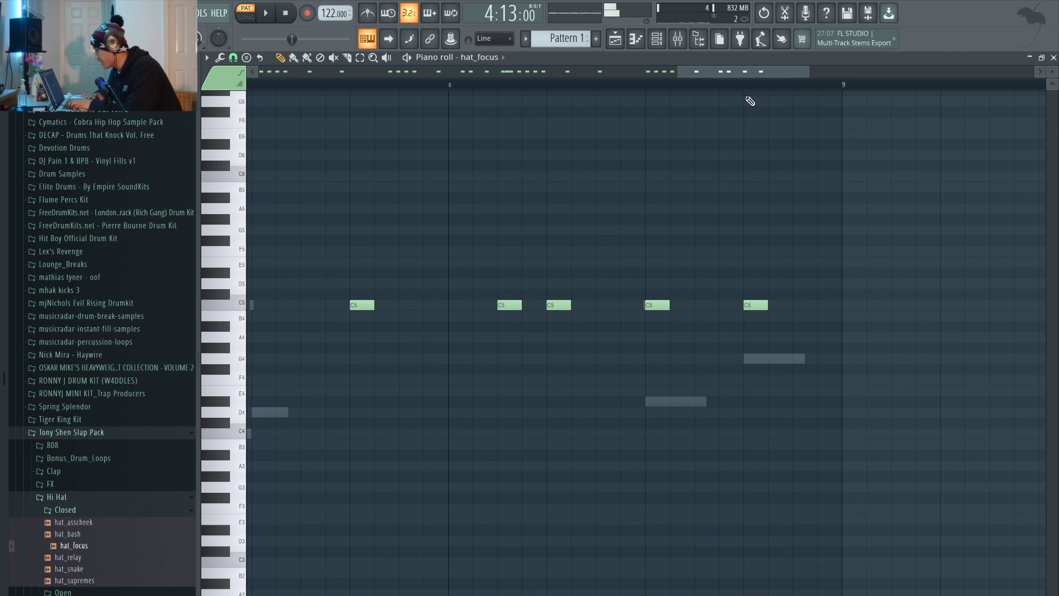
left_click(233, 58)
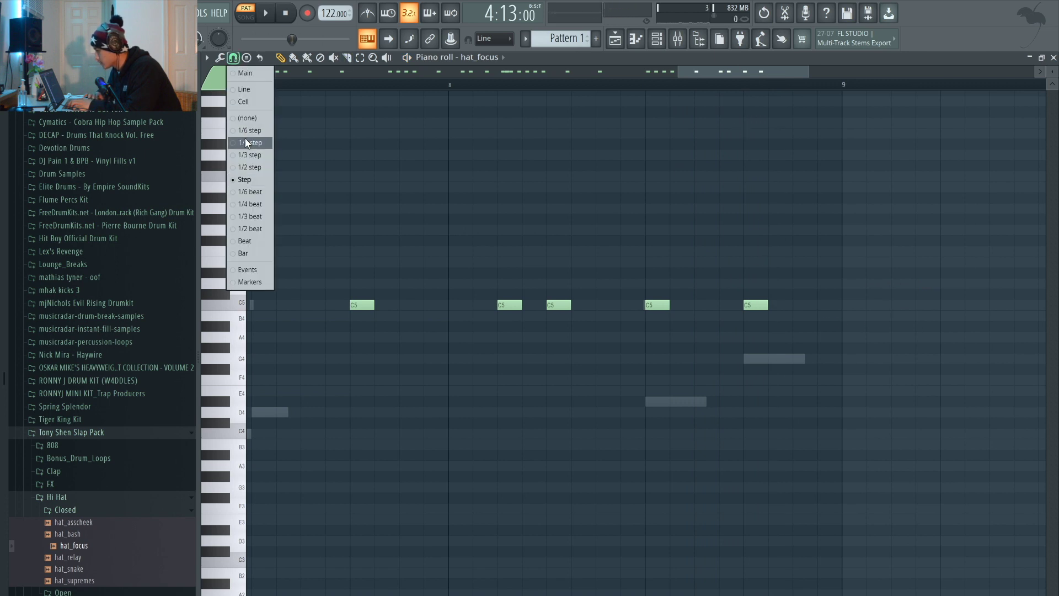
left_click(246, 145)
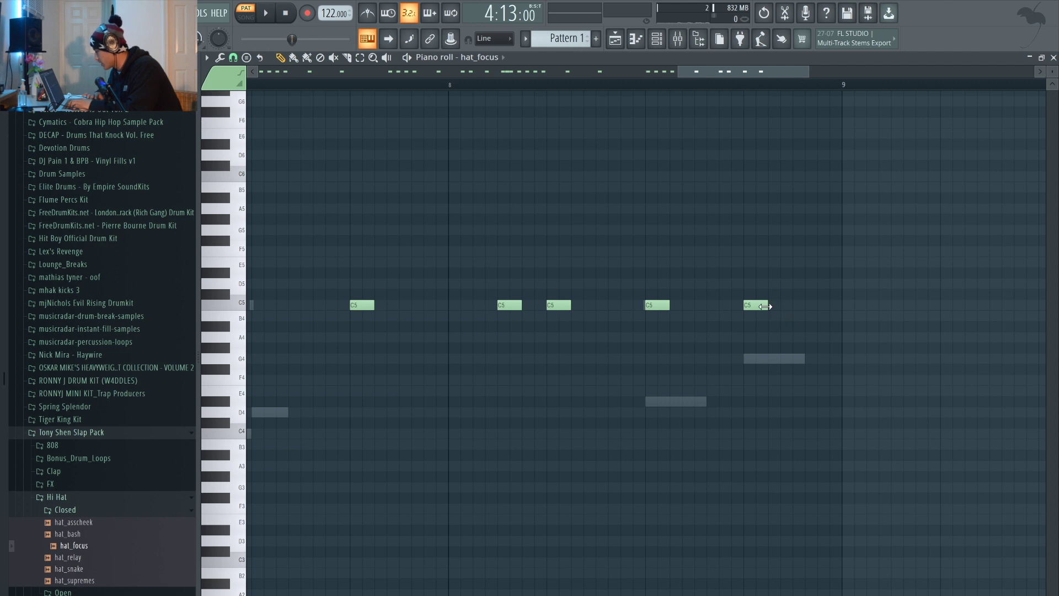
left_click_drag(765, 306, 784, 306)
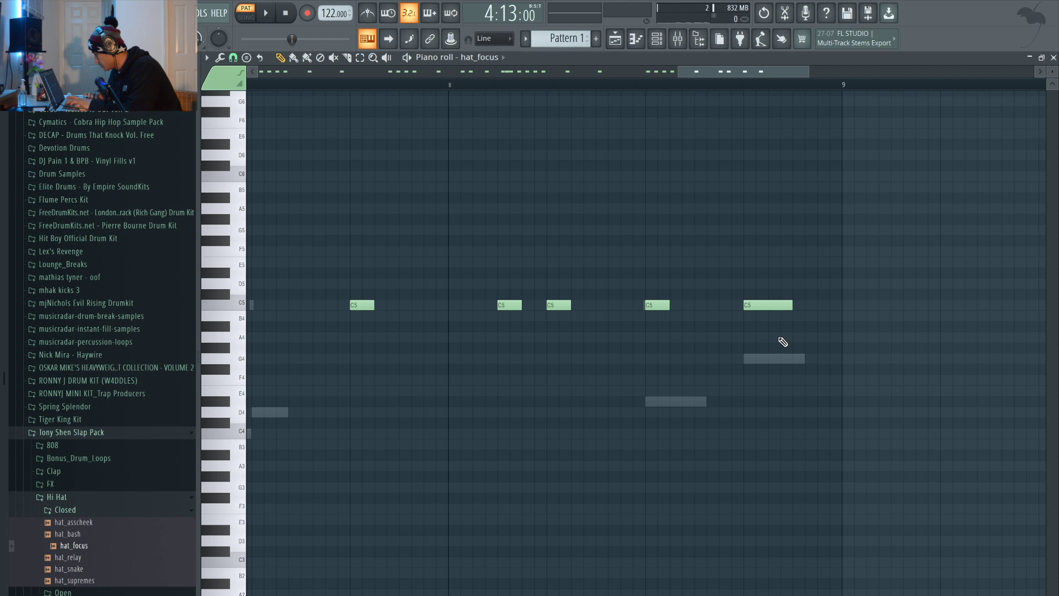
- Chop the lengthened bar 8 hat note into a roll and add a two-step C5 note after it, ending at bar 9
left_click_drag(780, 335, 769, 238)
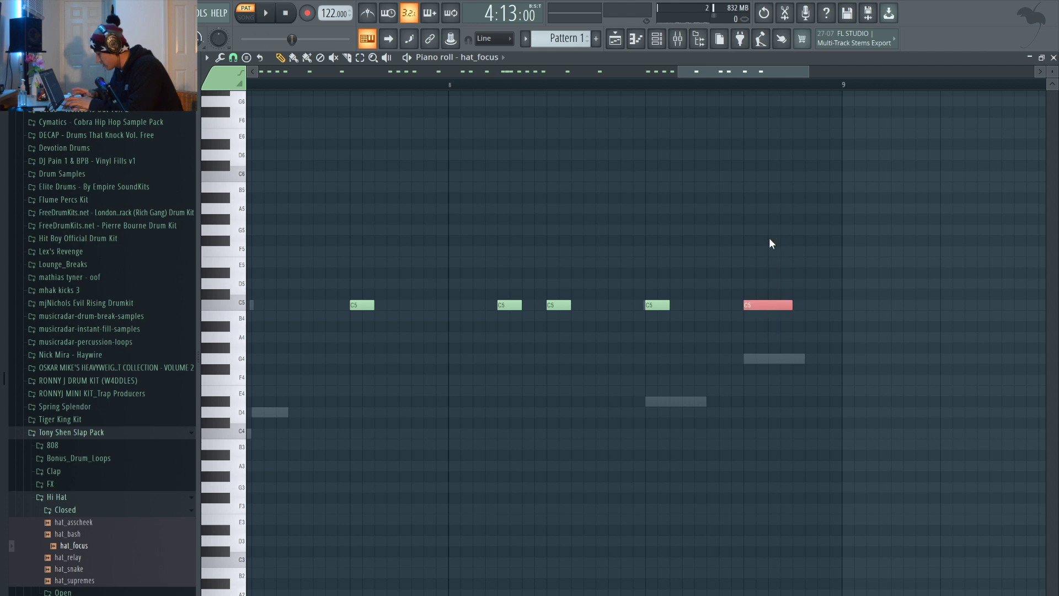
key("ctrl+u")
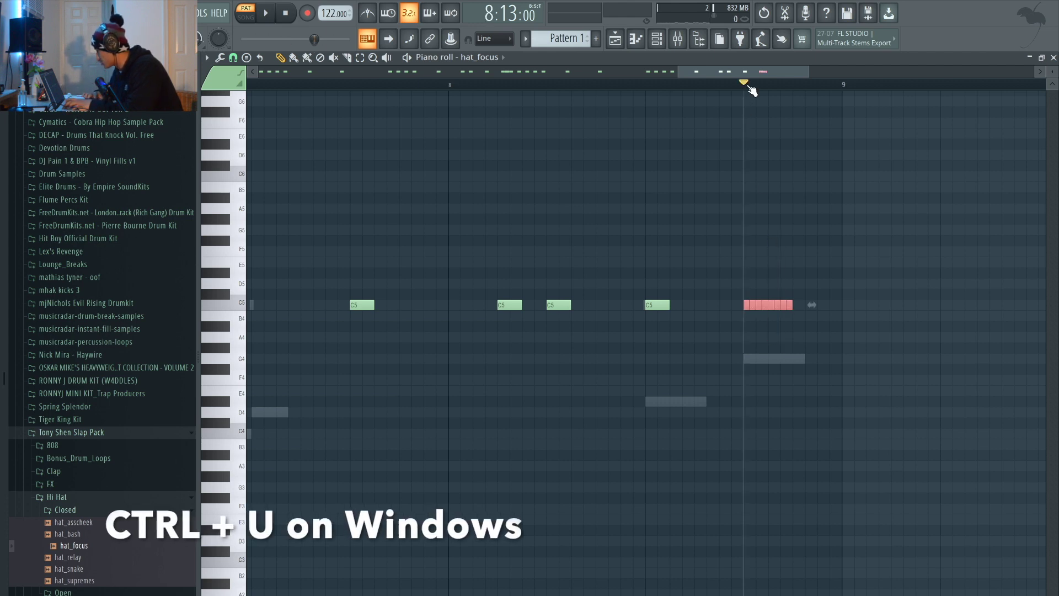
key("space")
key("ctrl+d")
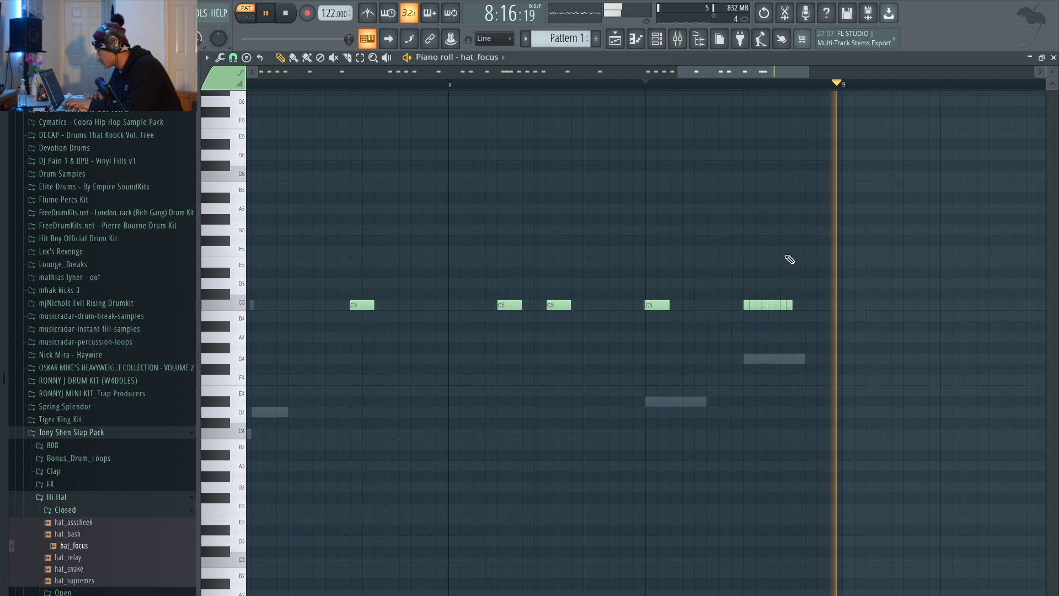
left_click(796, 305)
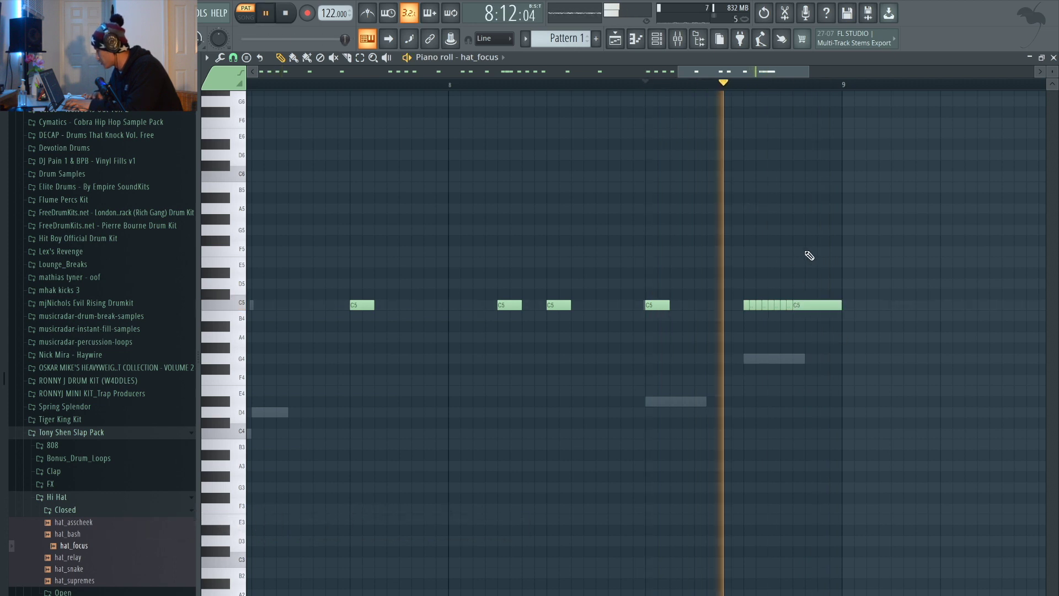
- Extend the Pattern 1 clip on Track 1 of the playlist to eight bars and return to the channel rack
left_click(615, 39)
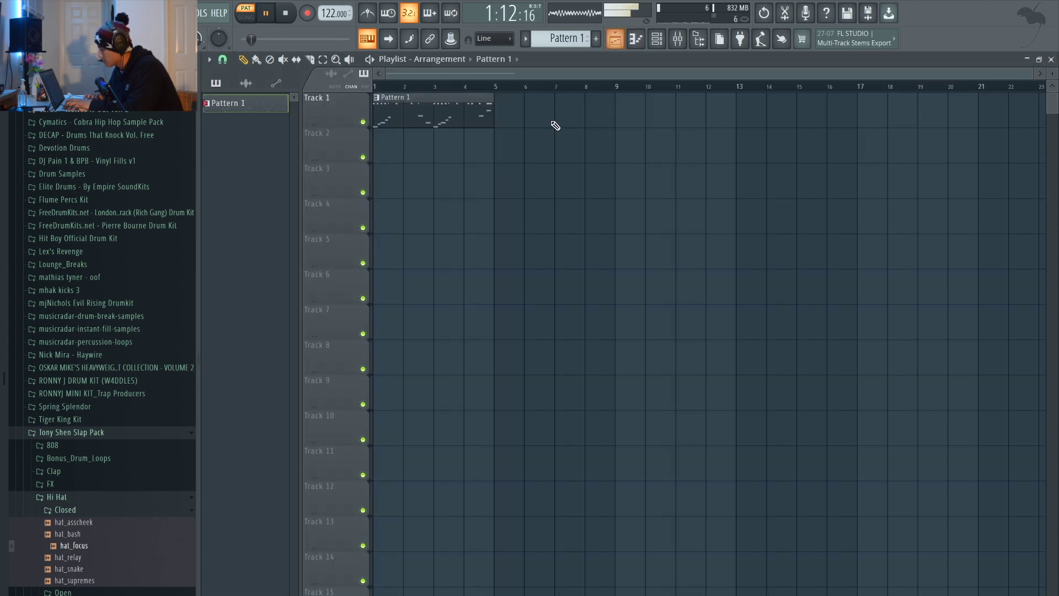
left_click_drag(492, 104, 612, 105)
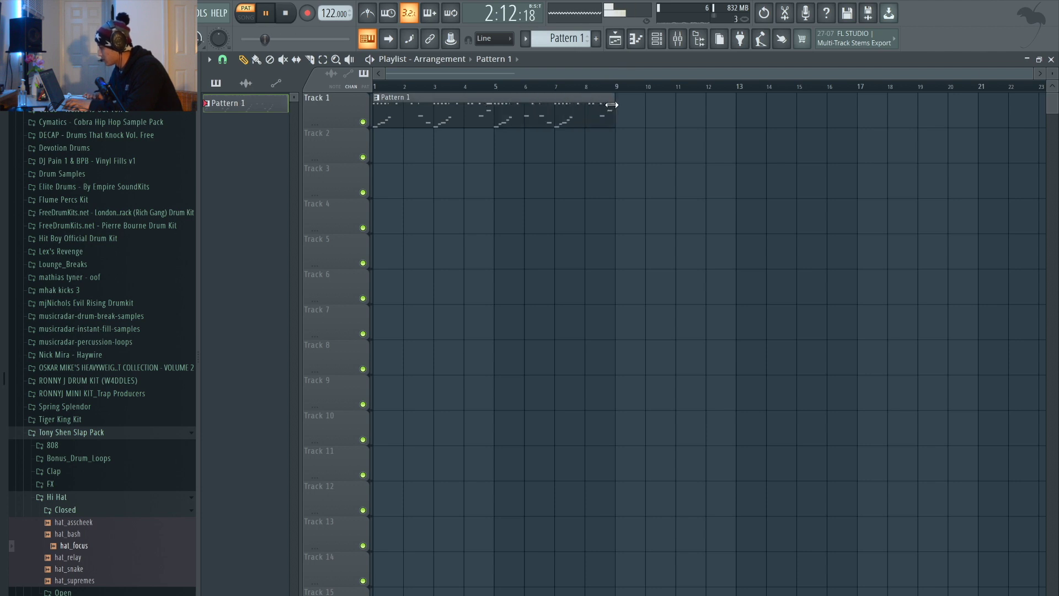
left_click(660, 43)
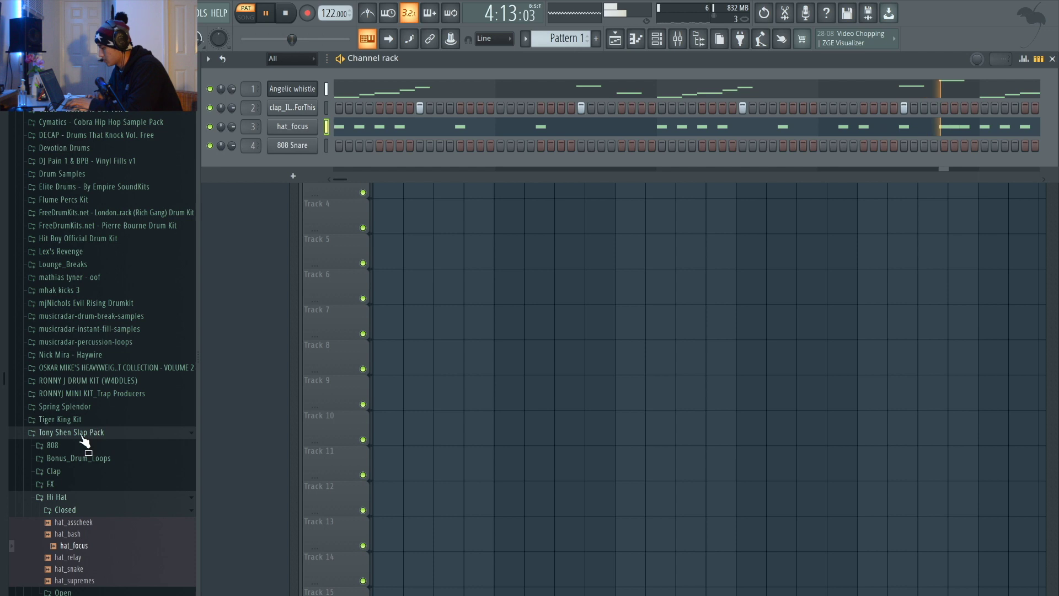
- Preview snares in the Tony Shen Slap Pack's Snare folder and replace the 808 Snare channel sample with snare_cloud9
left_click(62, 498)
scroll(74, 510, "down", 1)
key("space")
left_click(75, 514)
scroll(76, 524, "down", 3)
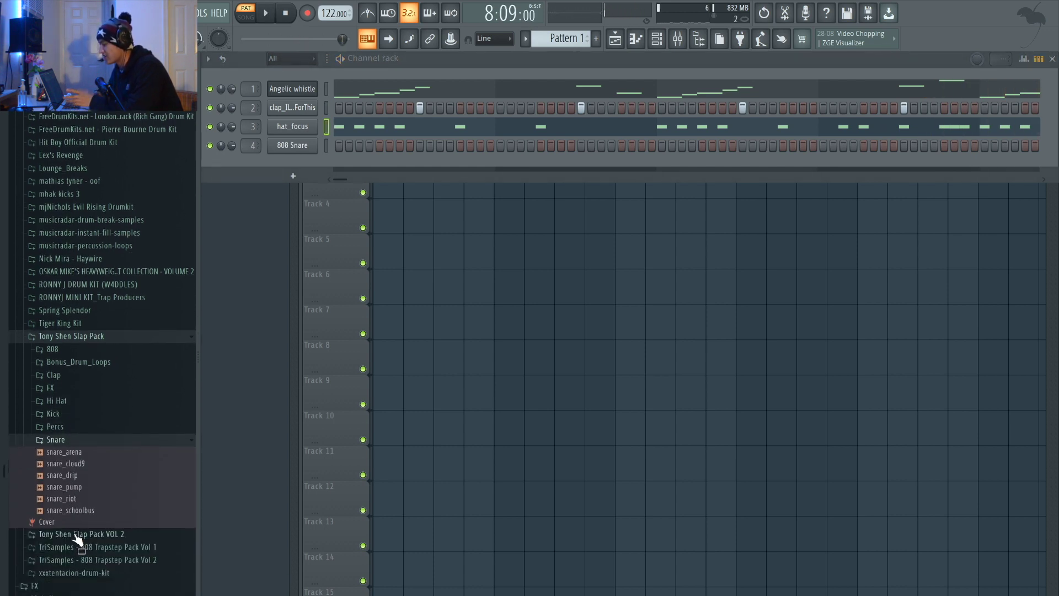
left_click(77, 487)
left_click(70, 476)
left_click(63, 466)
left_click_drag(63, 468, 313, 143)
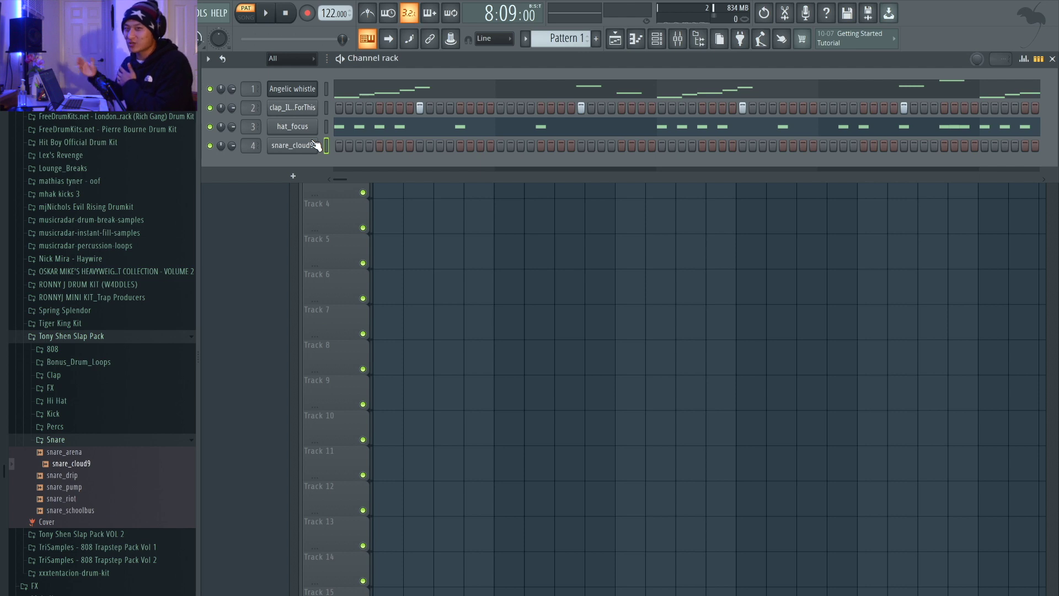
- Place snare_cloud9 hits on steps 15, 19, 51 and 63 while the pattern plays
key("space")
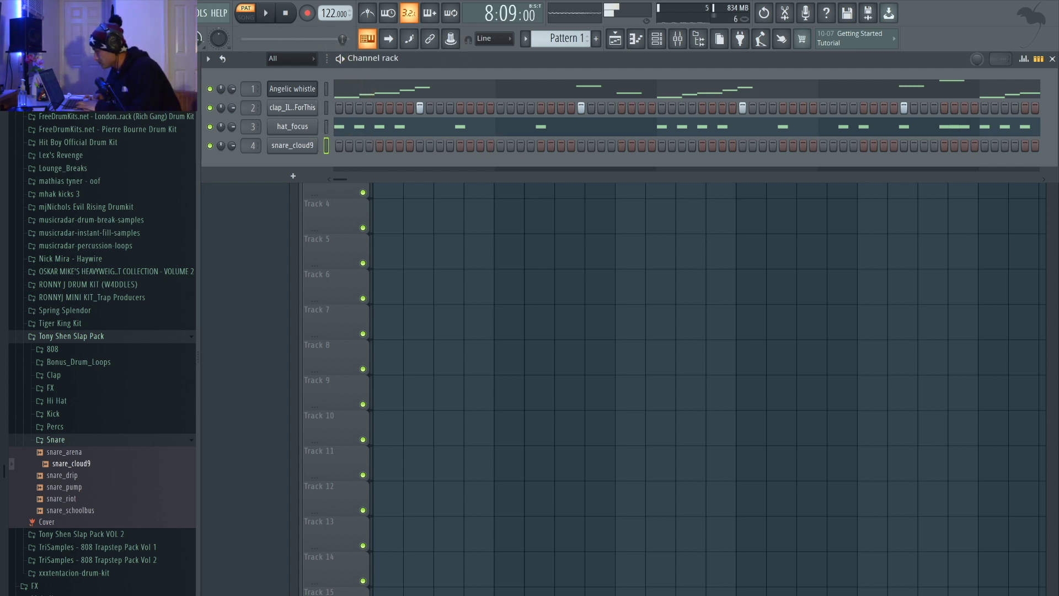
left_click(479, 145)
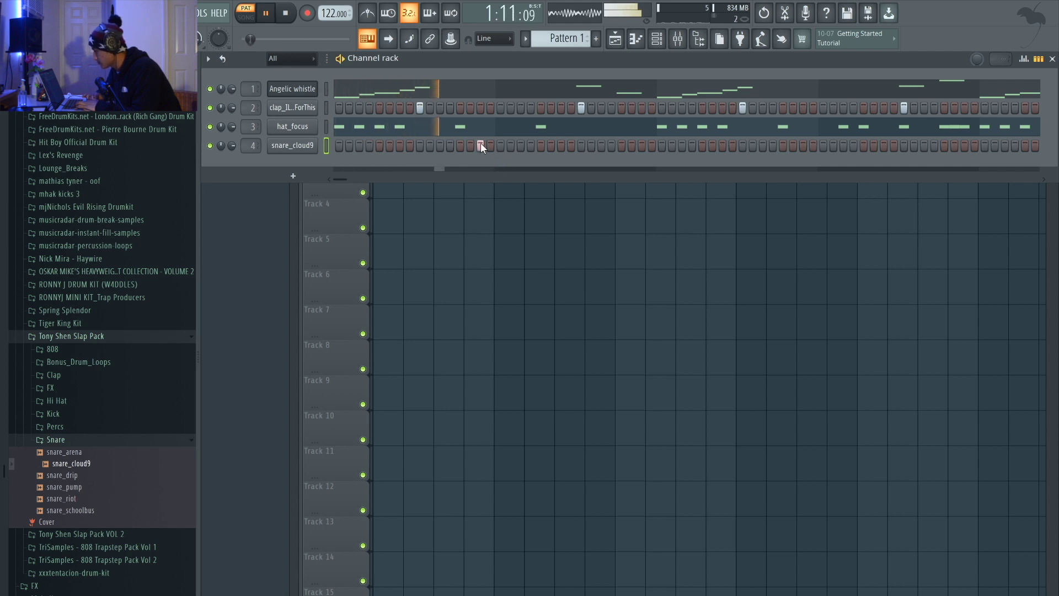
left_click(520, 145)
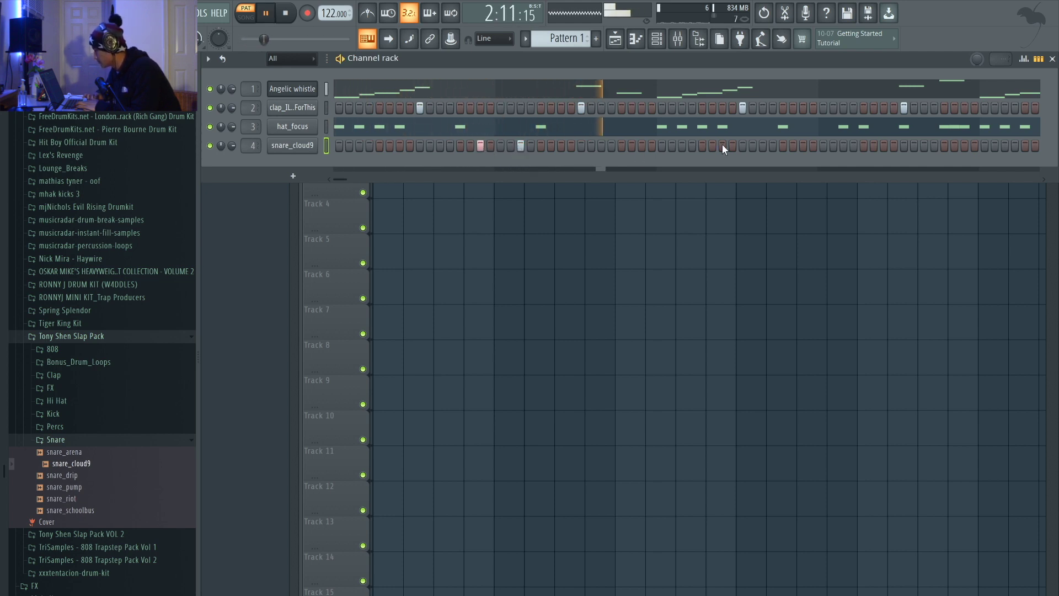
left_click(843, 145)
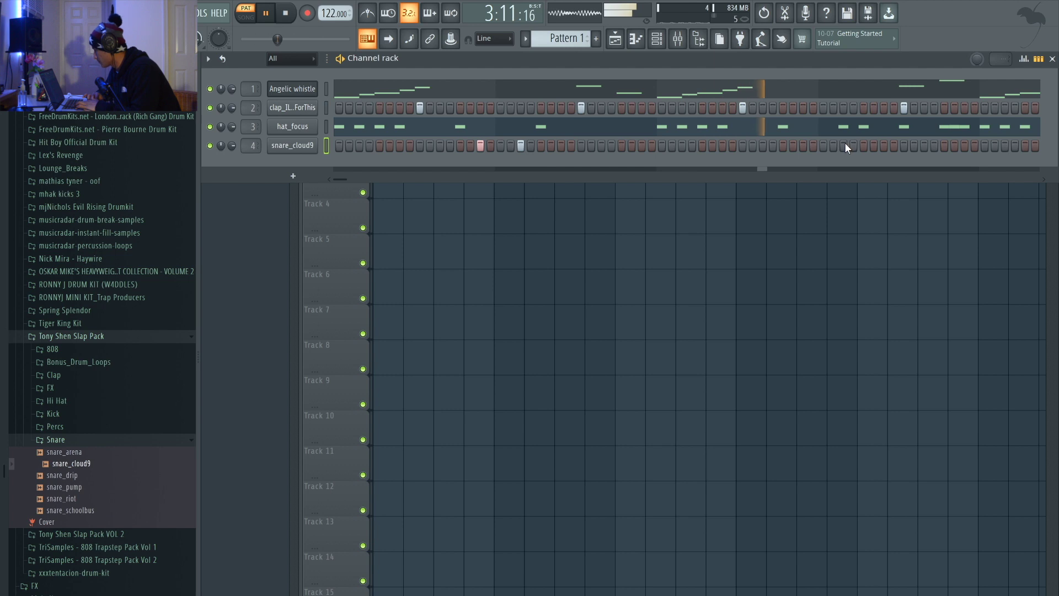
left_click(965, 145)
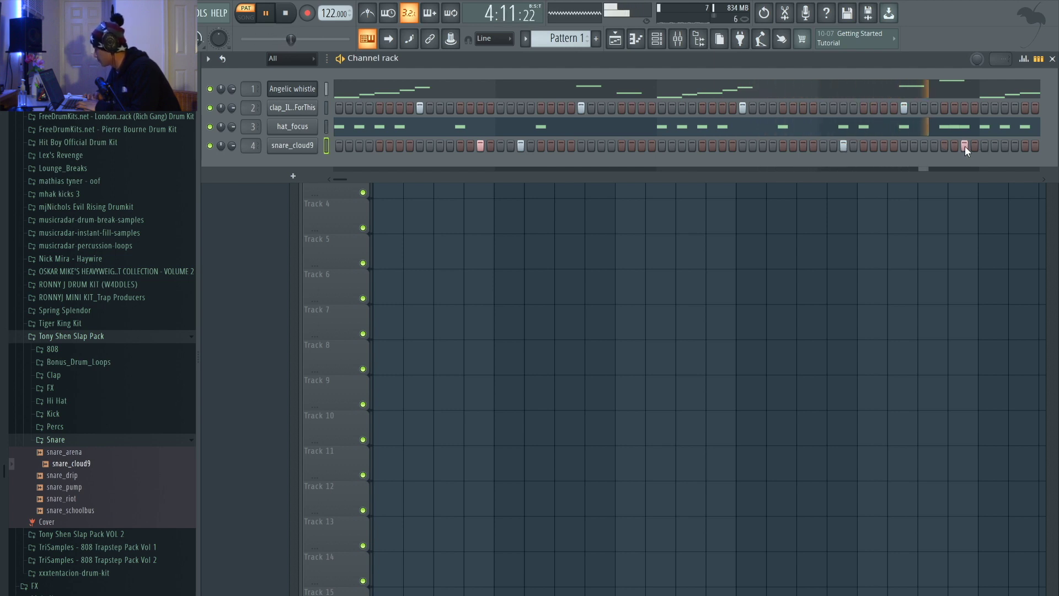
key("space")
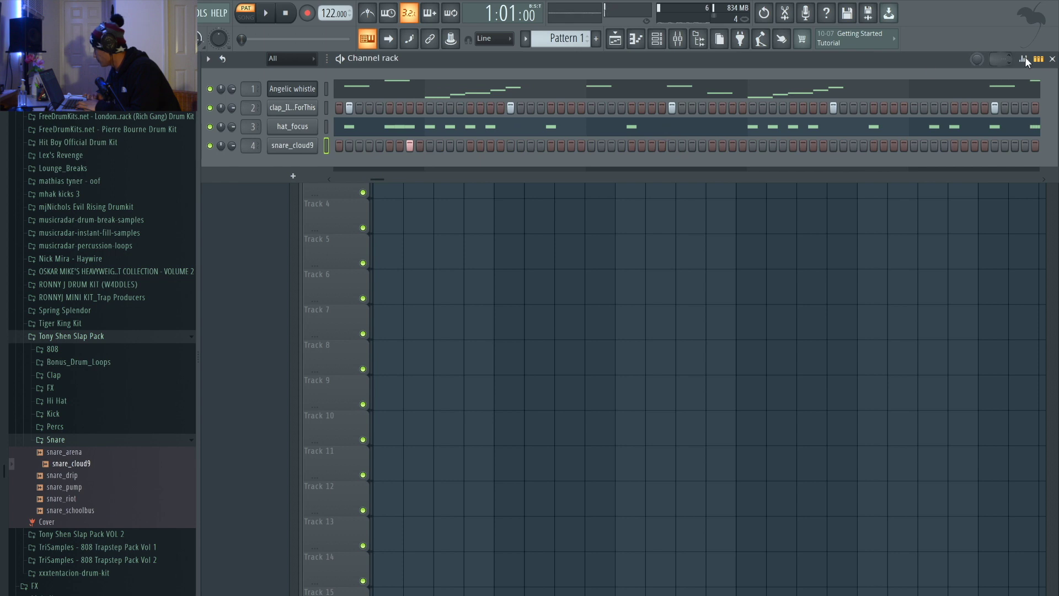
- Copy the snare_cloud9 notes from bars 1–4 into bars 5–8 in the piano roll and play the pattern
left_click(1024, 59)
left_click(705, 145)
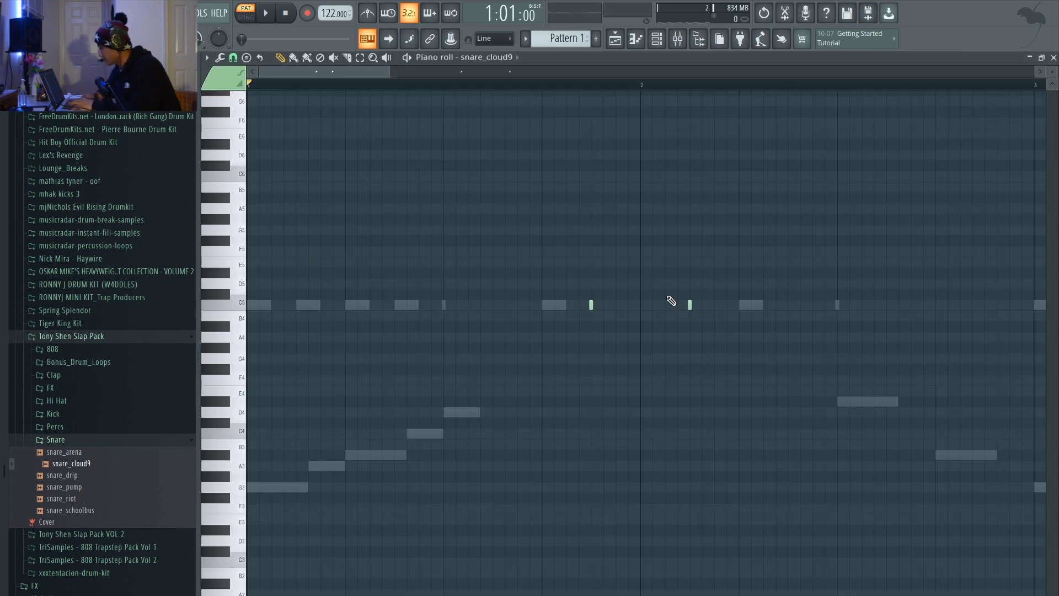
scroll(755, 331, "down", 5, "ctrl")
left_click_drag(755, 330, 688, 323)
left_click(692, 330)
key("space")
- Stop playback and route all four channel rack channels to mixer inserts 1–4, carrying over their channel names
left_click(683, 37)
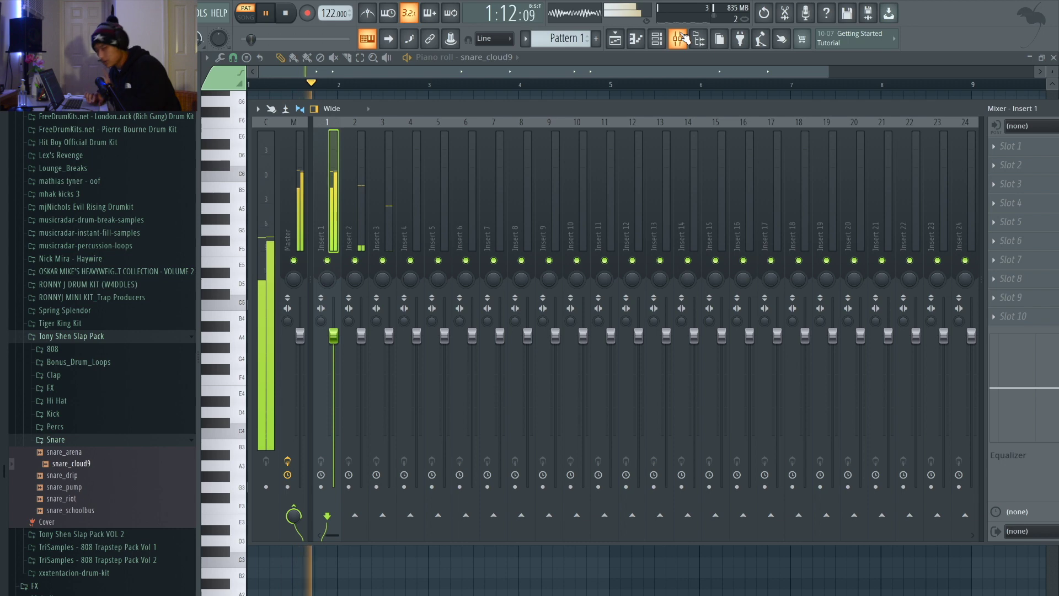
left_click(633, 41)
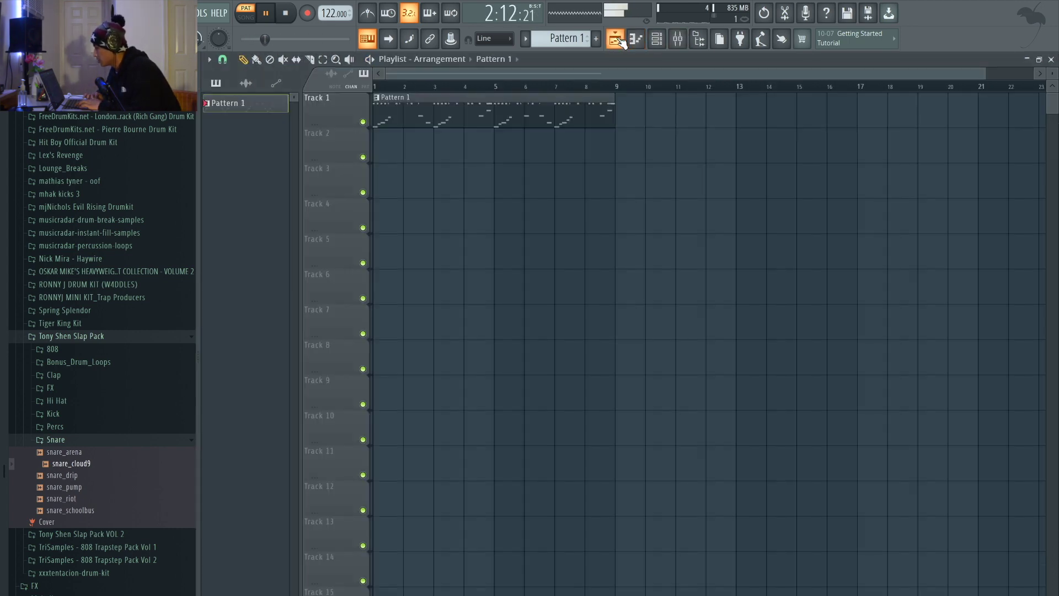
left_click(662, 38)
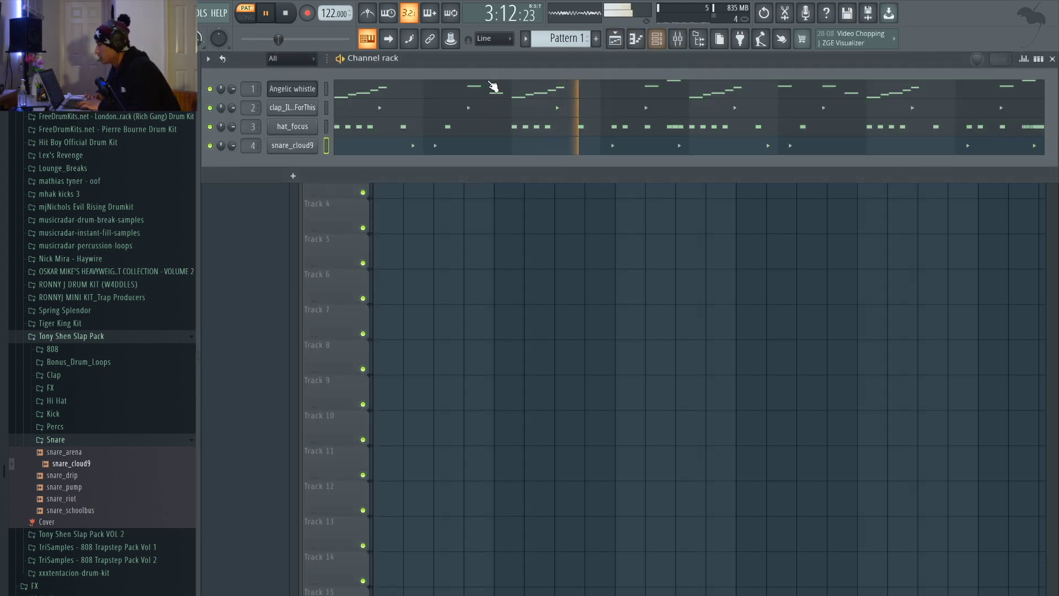
key("space")
left_click(679, 39)
left_click(678, 39)
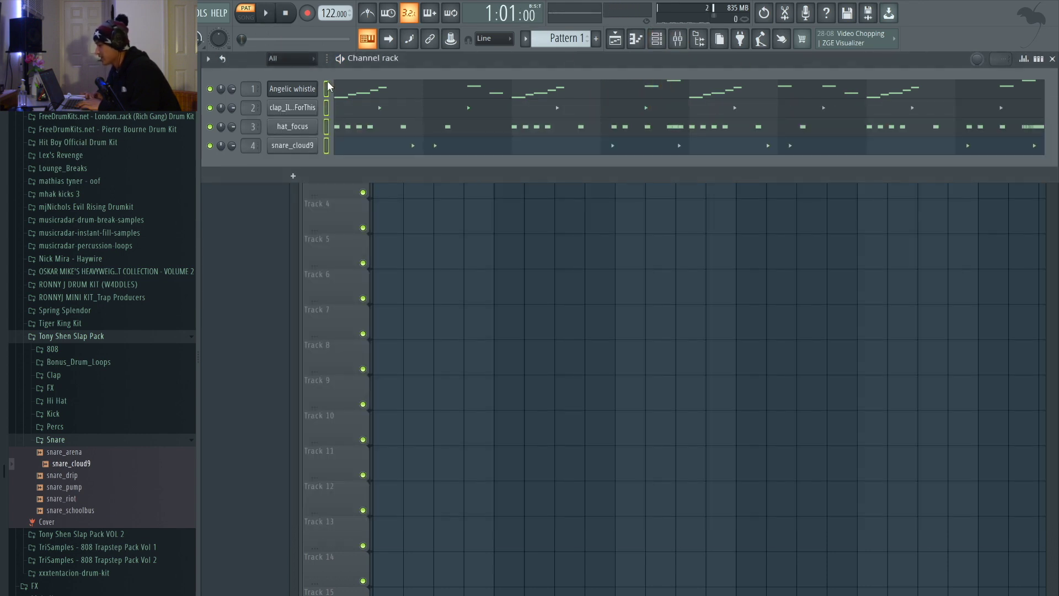
left_click(677, 40)
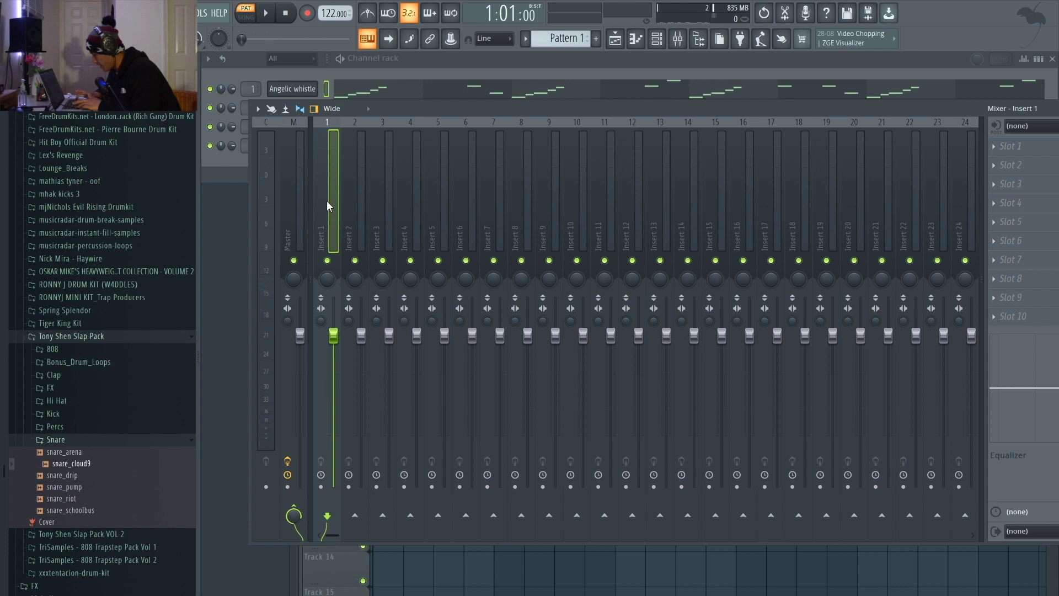
key("ctrl+l")
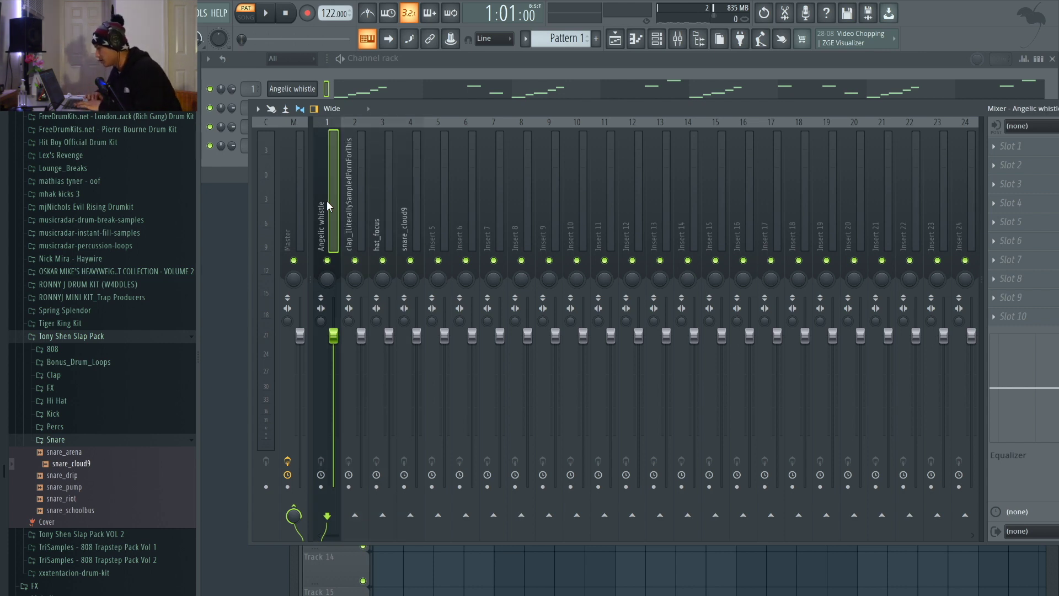
- Play the pattern and lower the Angelic whistle fader on mixer insert 1
key("space")
left_click_drag(333, 335, 337, 402)
key("space")
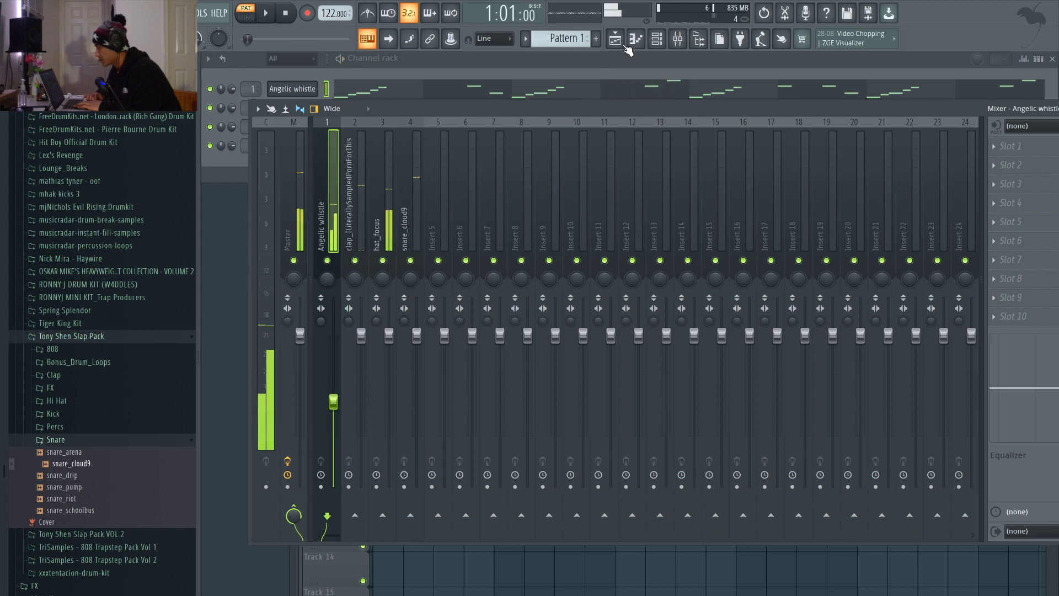
- Balance the drums during playback: raise the clap fader slightly and lower the hat_focus and snare_cloud9 faders
left_click(622, 39)
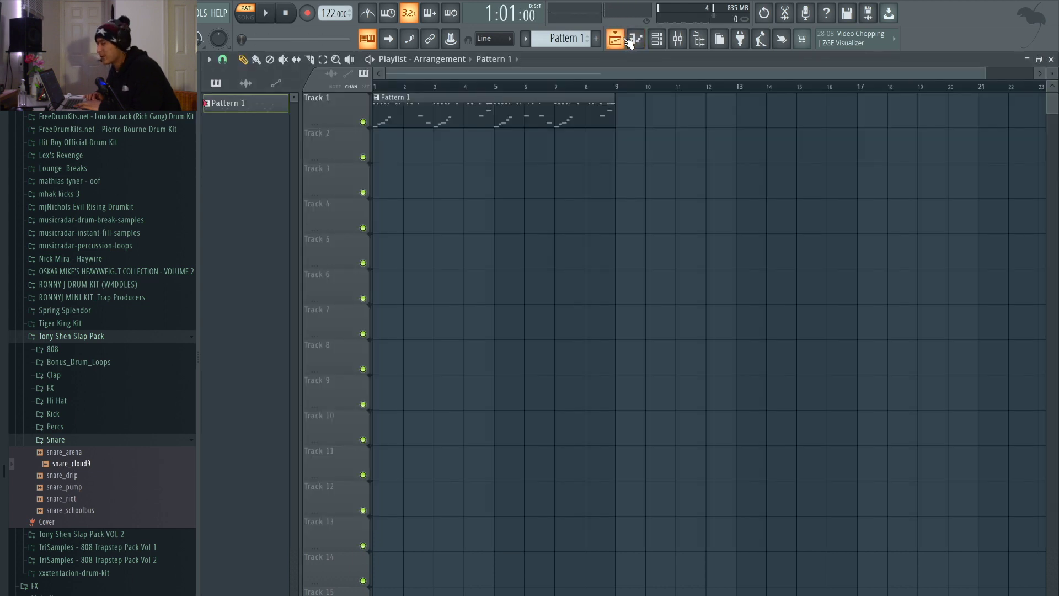
key("space")
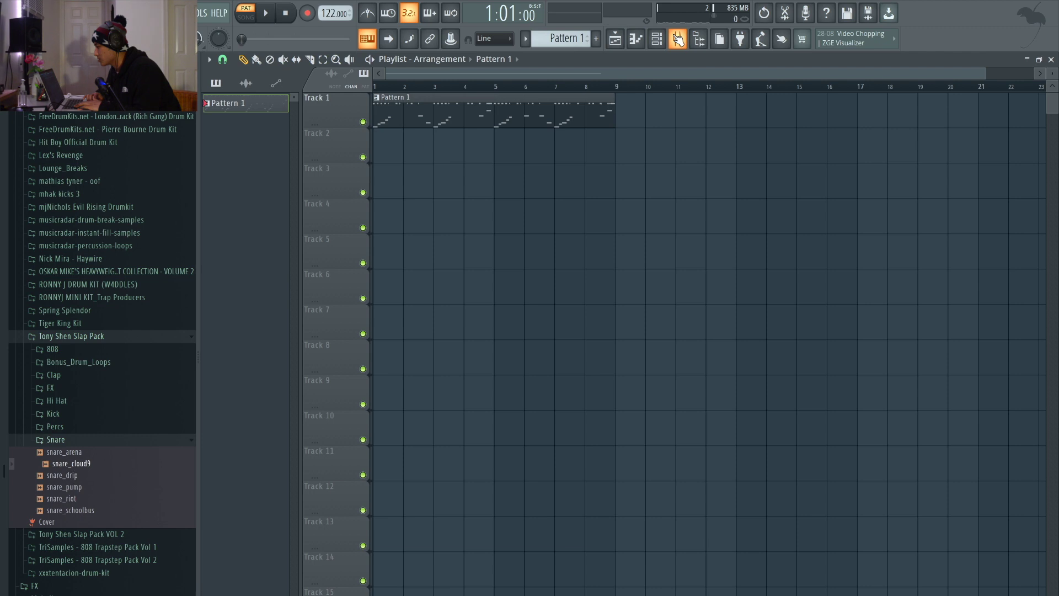
left_click(677, 39)
left_click(385, 200)
left_click(361, 219)
left_click_drag(361, 336, 416, 361)
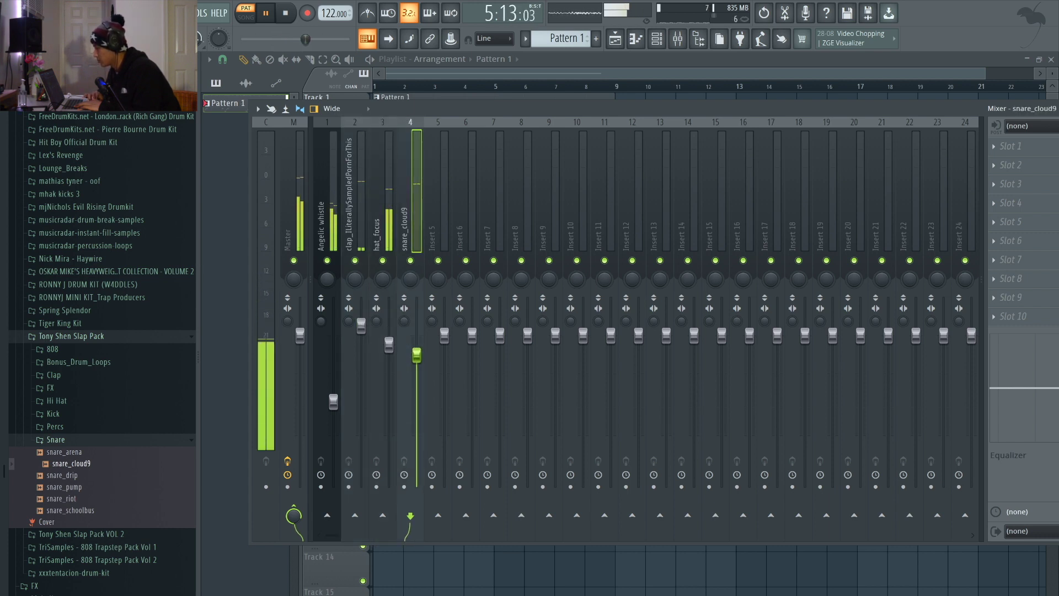
left_click(615, 39)
left_click(636, 39)
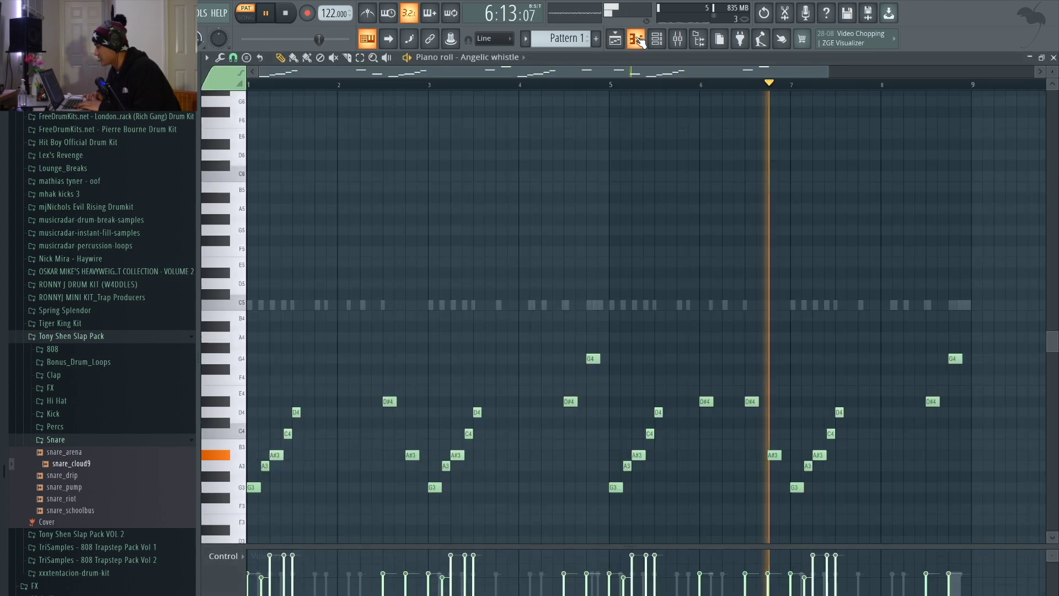
left_click(678, 39)
key("space")
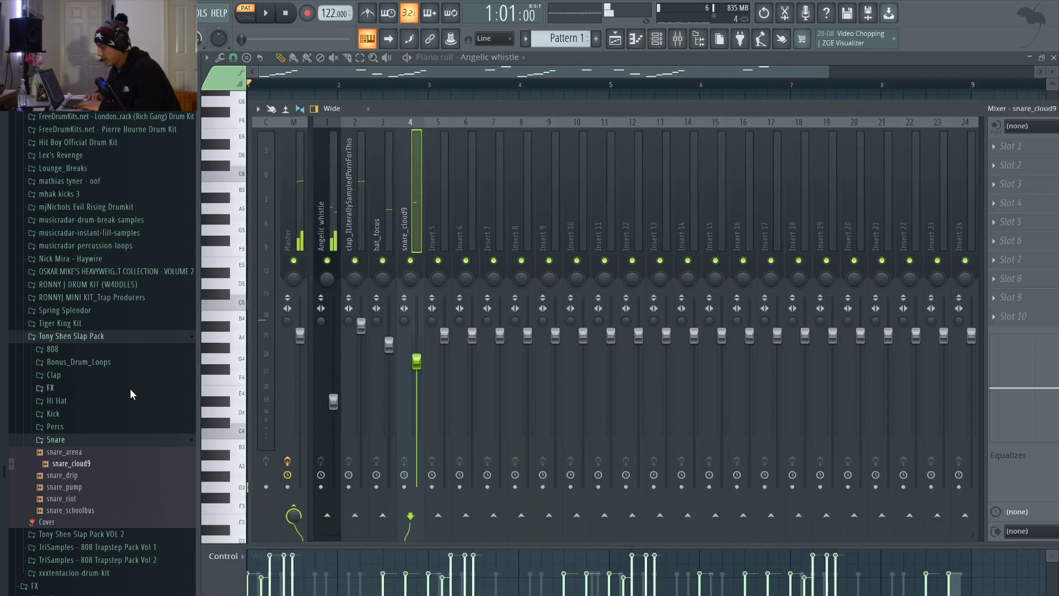
- Add 808_Drones from the Tony Shen Slap Pack's 808 folder as a new channel below snare_cloud9
left_click(105, 348)
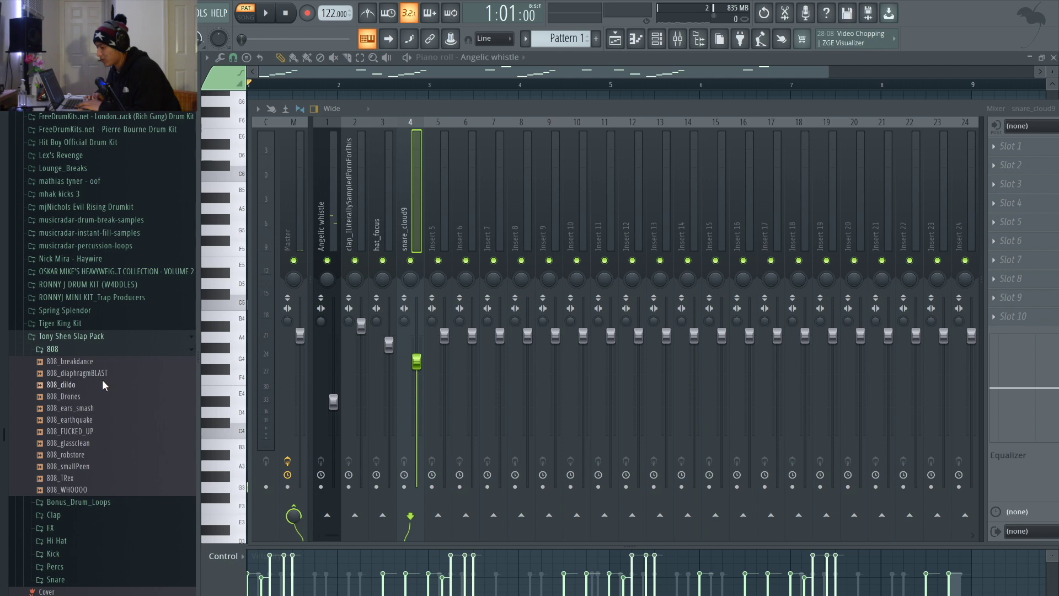
left_click(661, 43)
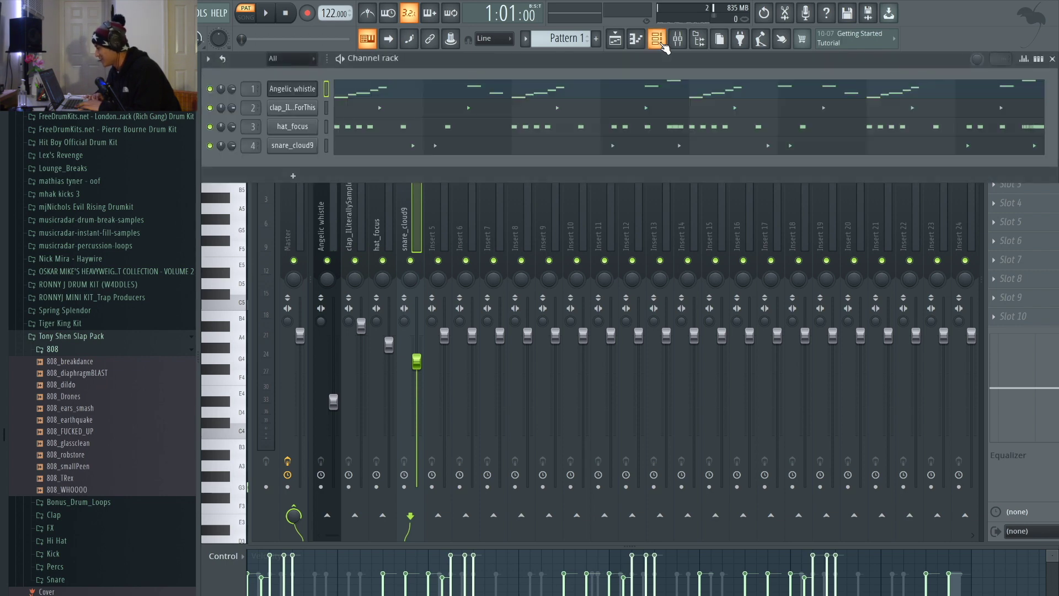
left_click(70, 400)
left_click_drag(71, 401, 286, 160)
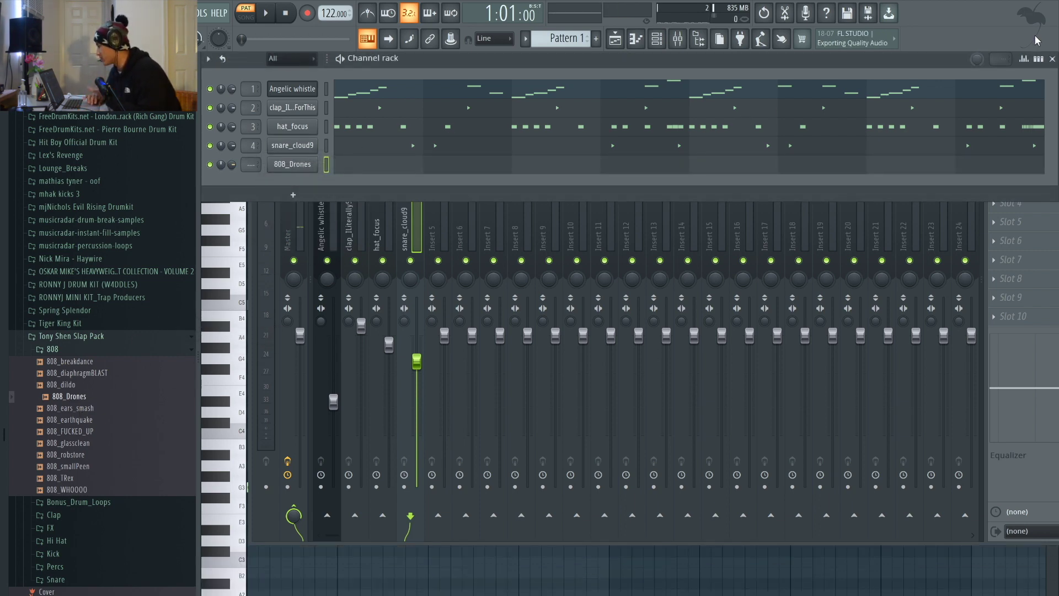
- Show the step grid in the channel rack and record an 808_Drones line over eight bars as notes and automation with the metronome on
left_click(1039, 58)
left_click_drag(383, 186, 343, 178)
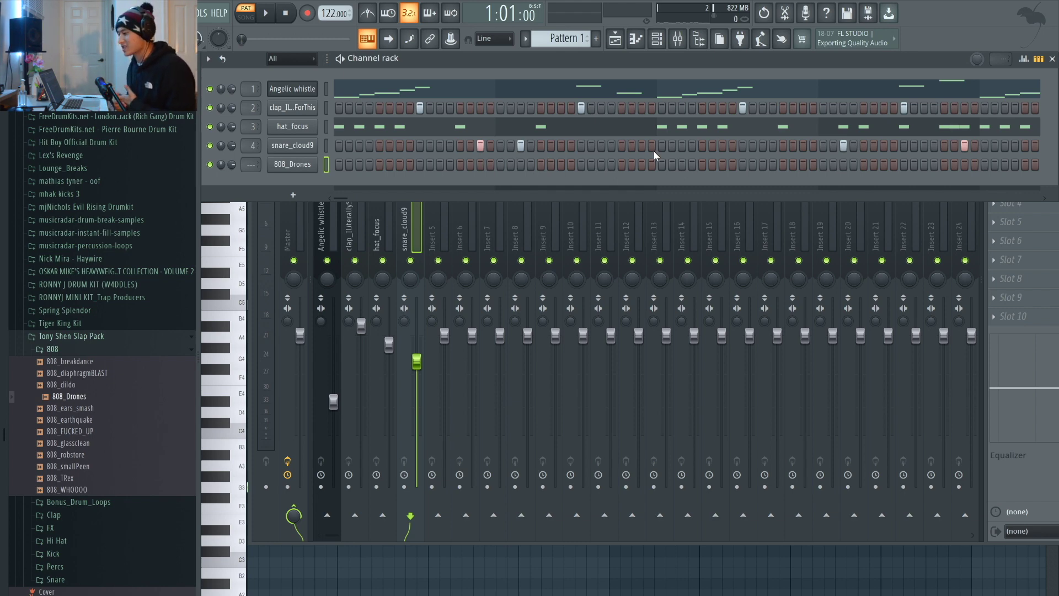
left_click(307, 14)
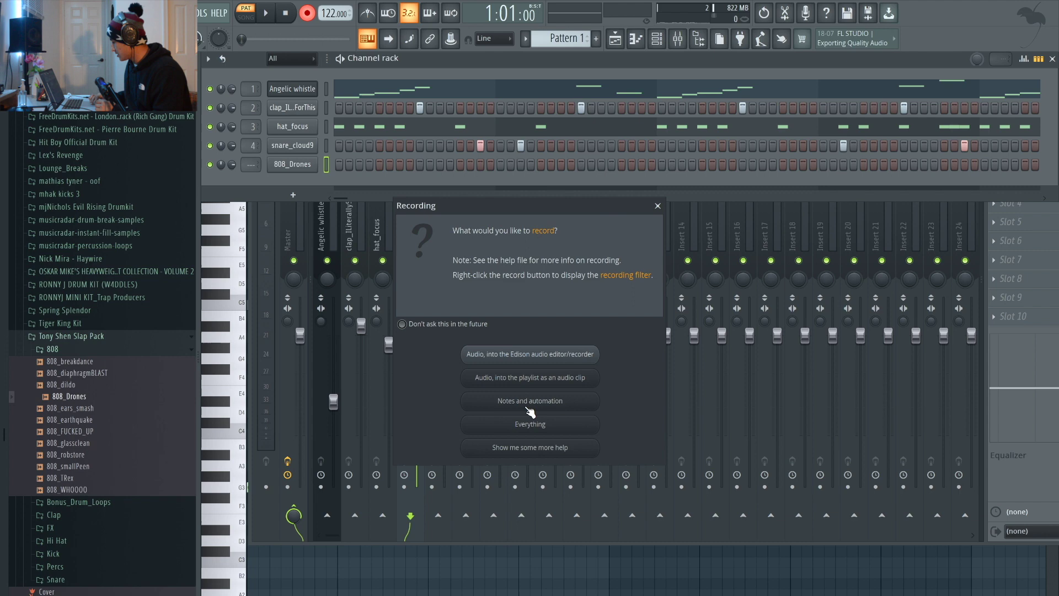
left_click(529, 401)
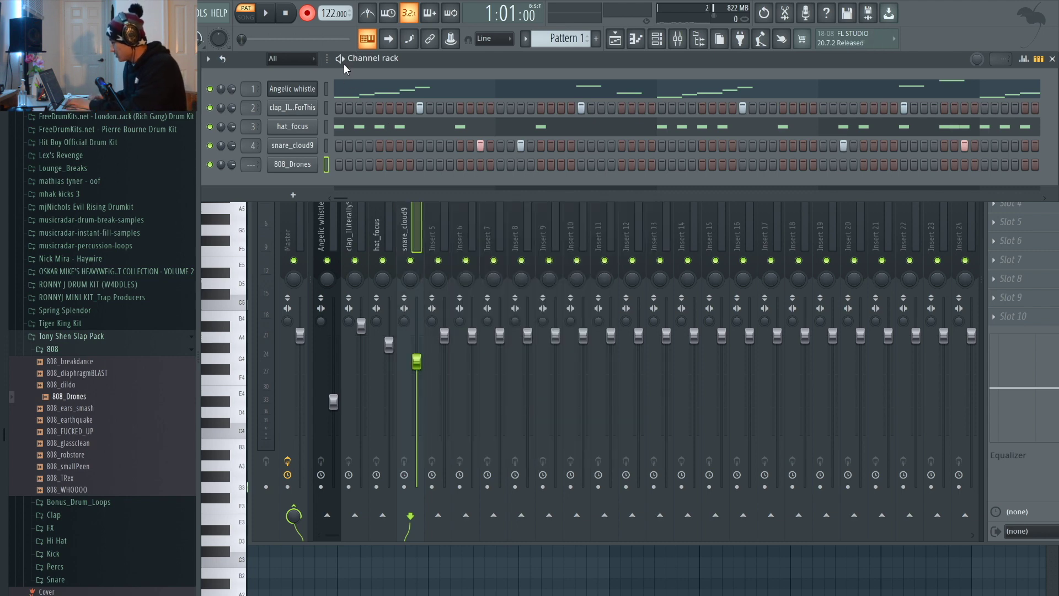
left_click(368, 13)
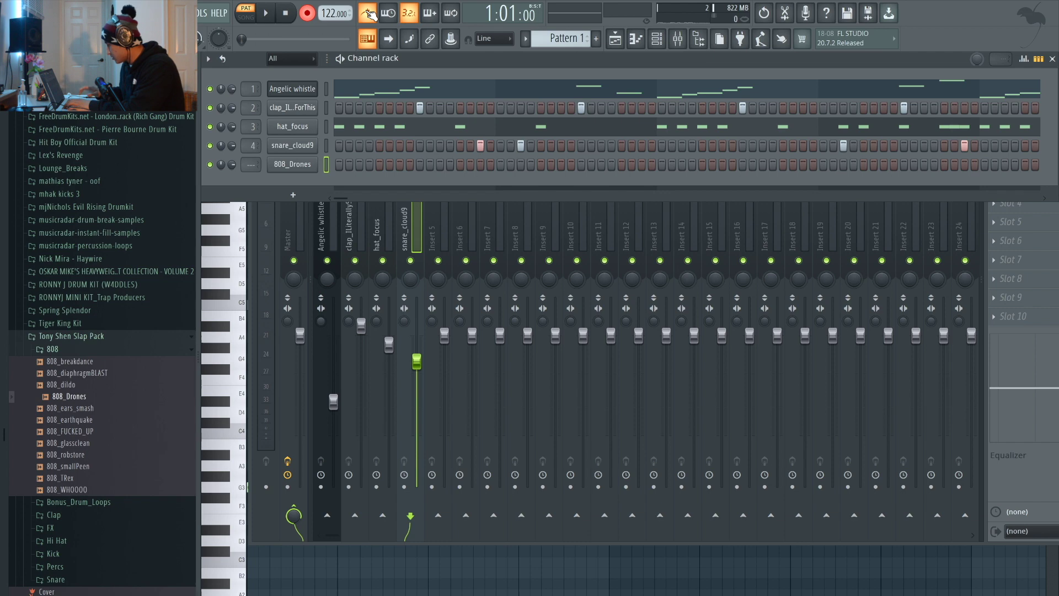
key("space")
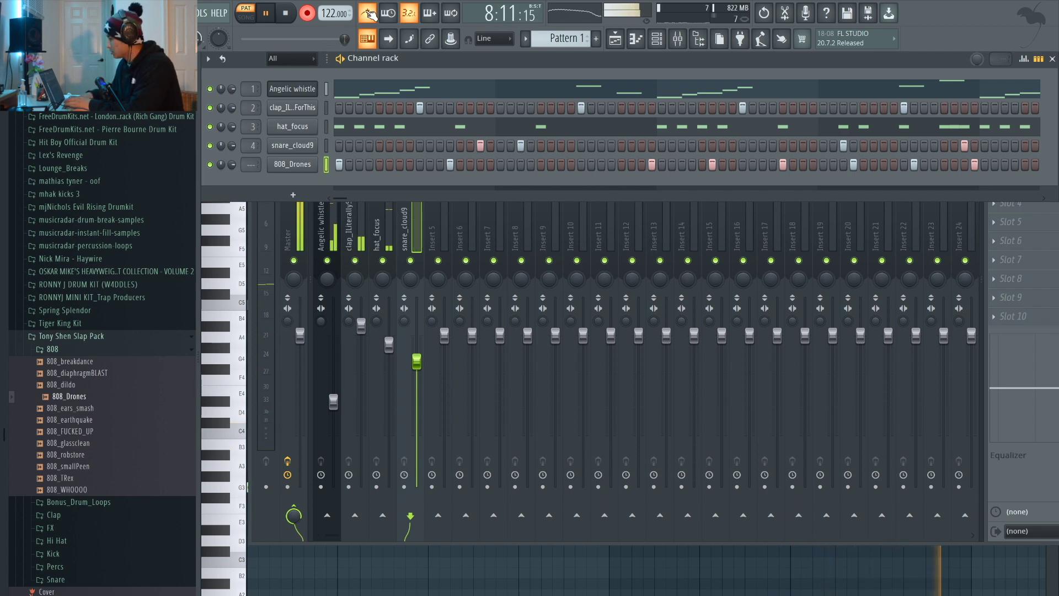
key("space")
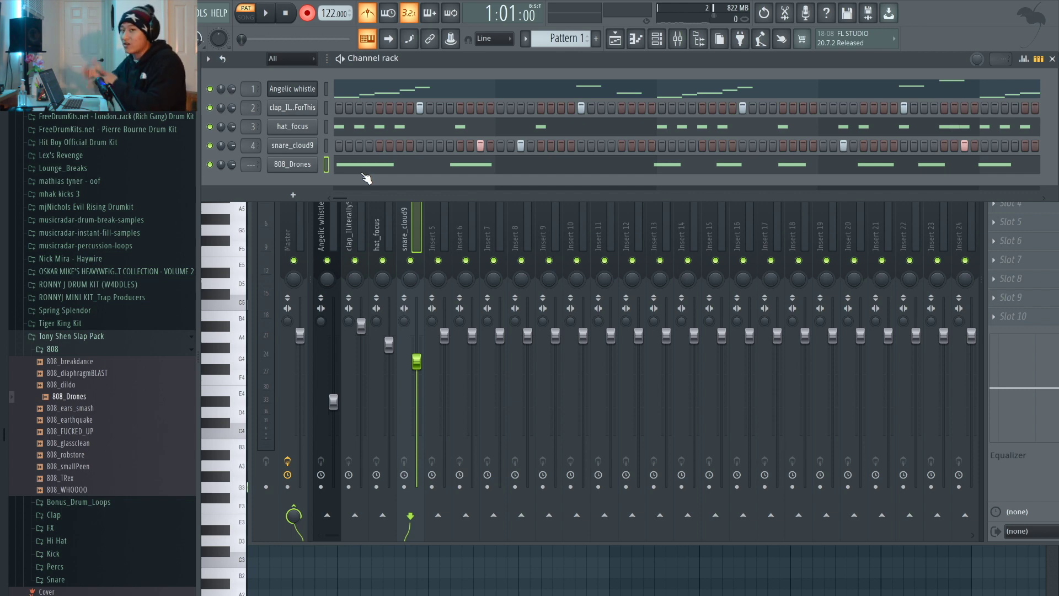
- Check the recorded 808_Drones notes, load the sample into Edison and detect its pitch regions
left_click(366, 167)
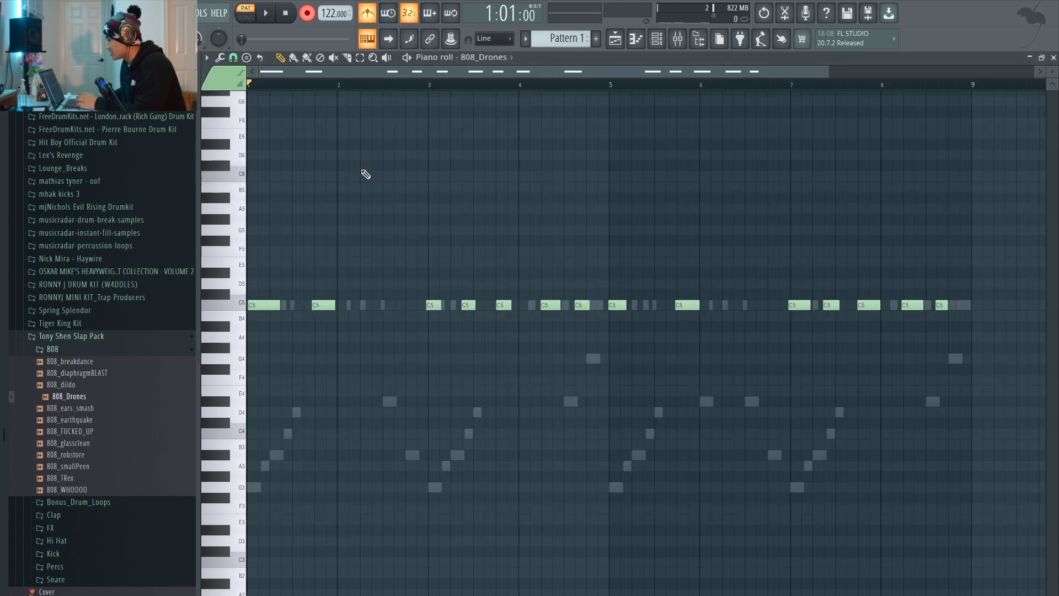
left_click(655, 41)
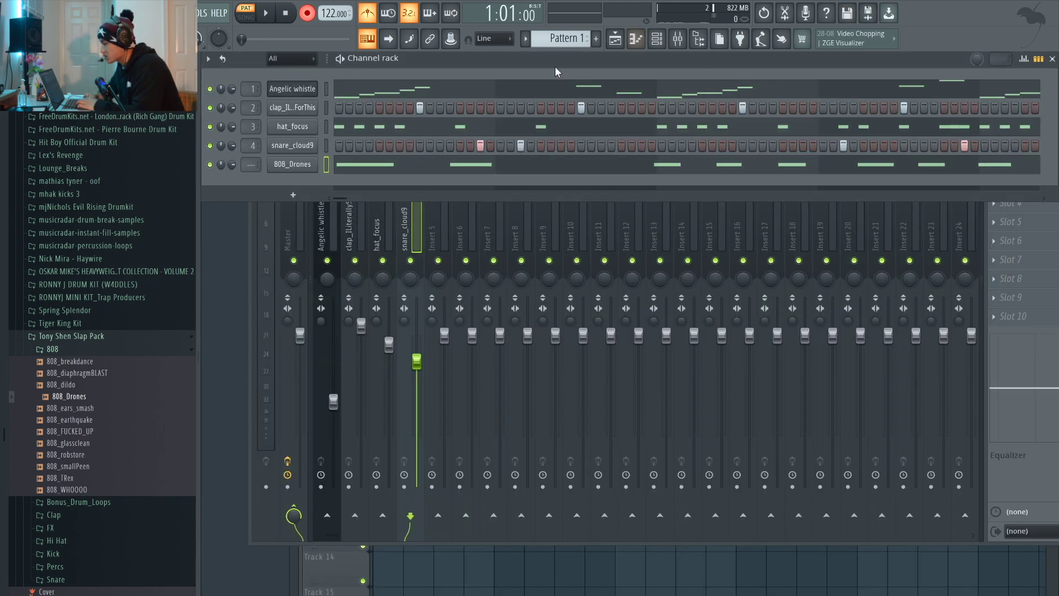
left_click(276, 165)
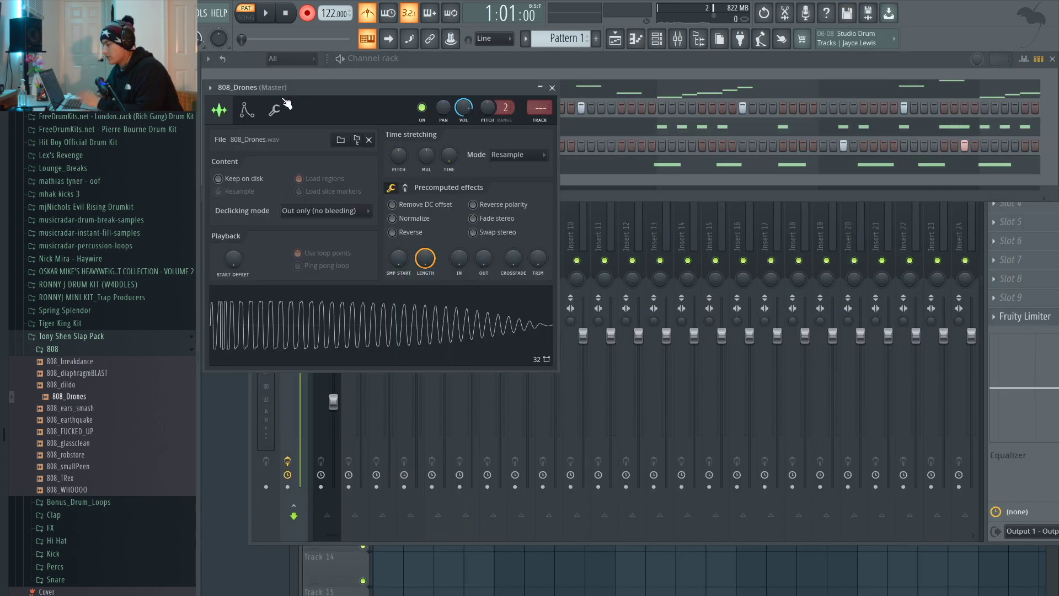
left_click(248, 111)
left_click(220, 111)
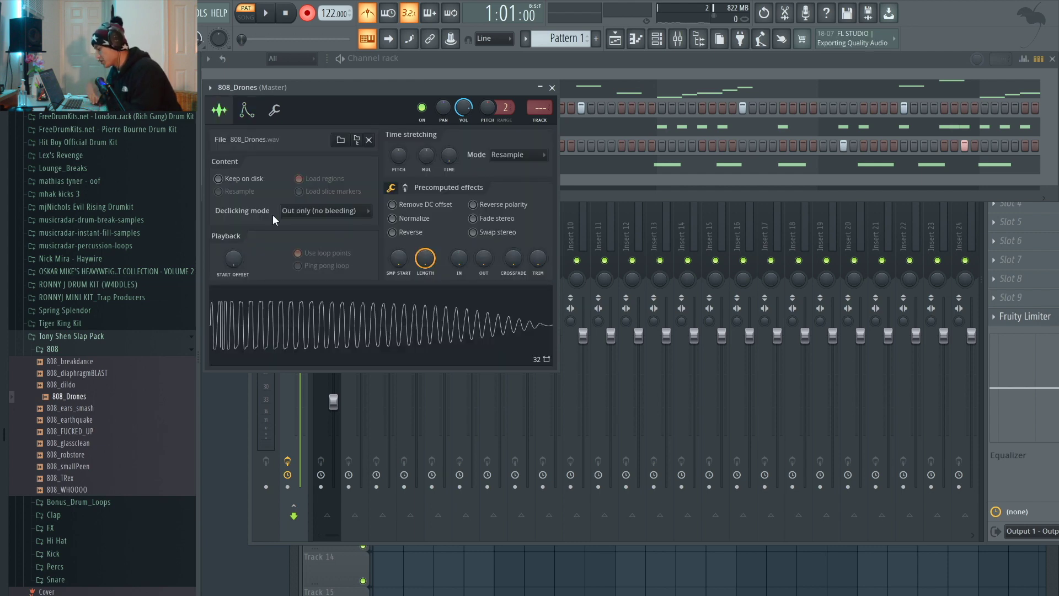
key("ctrl+e")
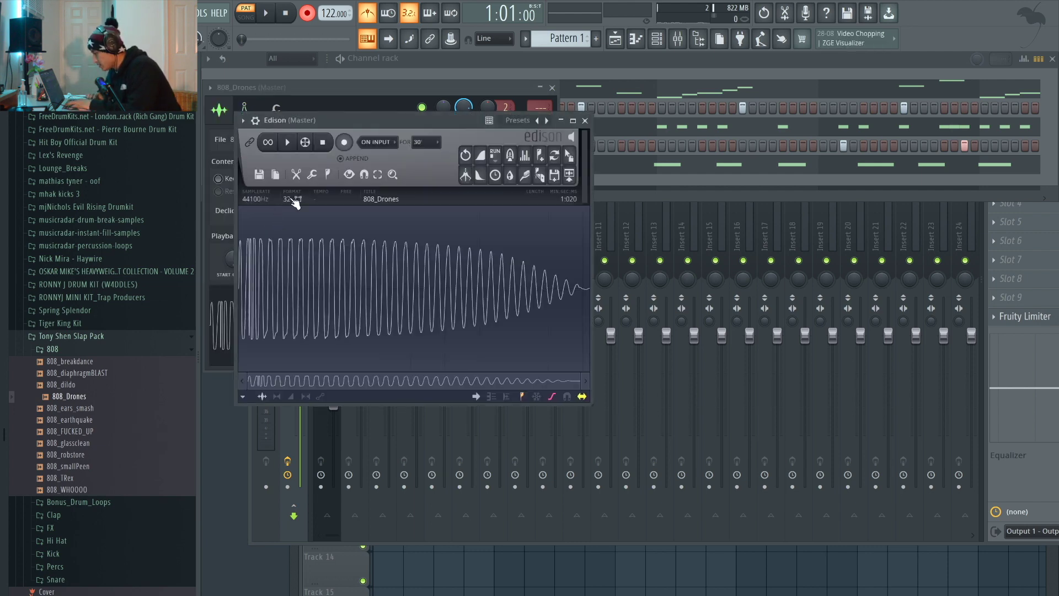
left_click(329, 175)
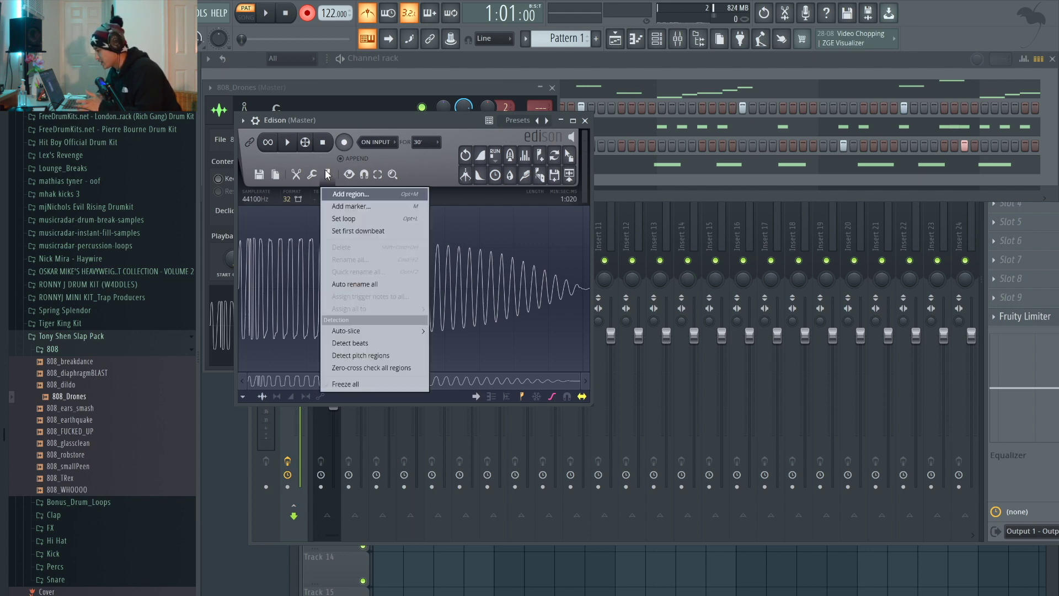
left_click(348, 356)
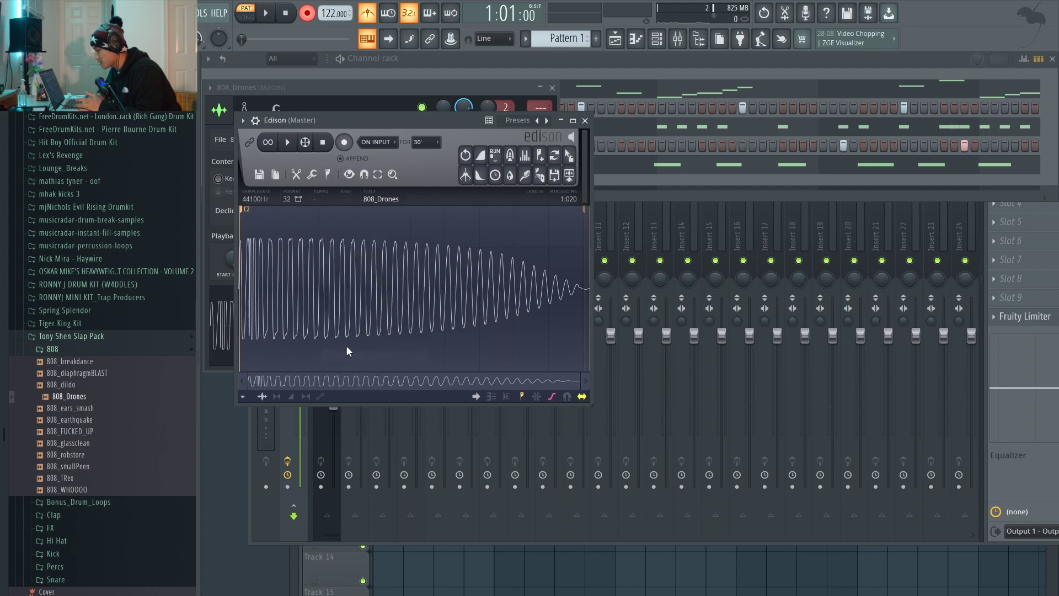
- Move Edison beside the 808_Drones envelope settings, try D5 as the root note and reset it to C5
left_click_drag(336, 120, 530, 111)
left_click(249, 114)
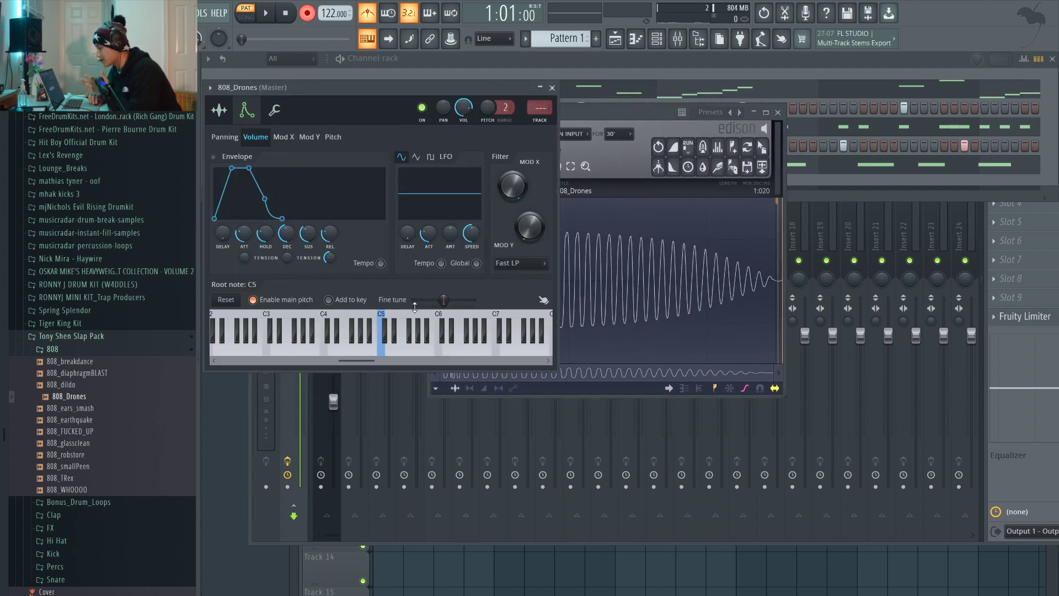
left_click(621, 110)
left_click(388, 347)
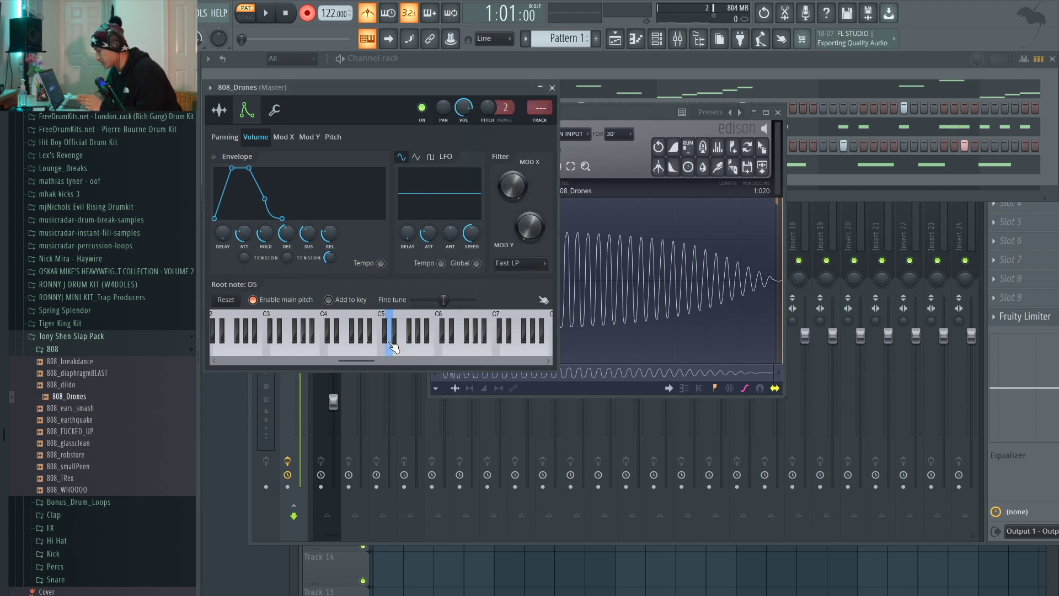
right_click(381, 341)
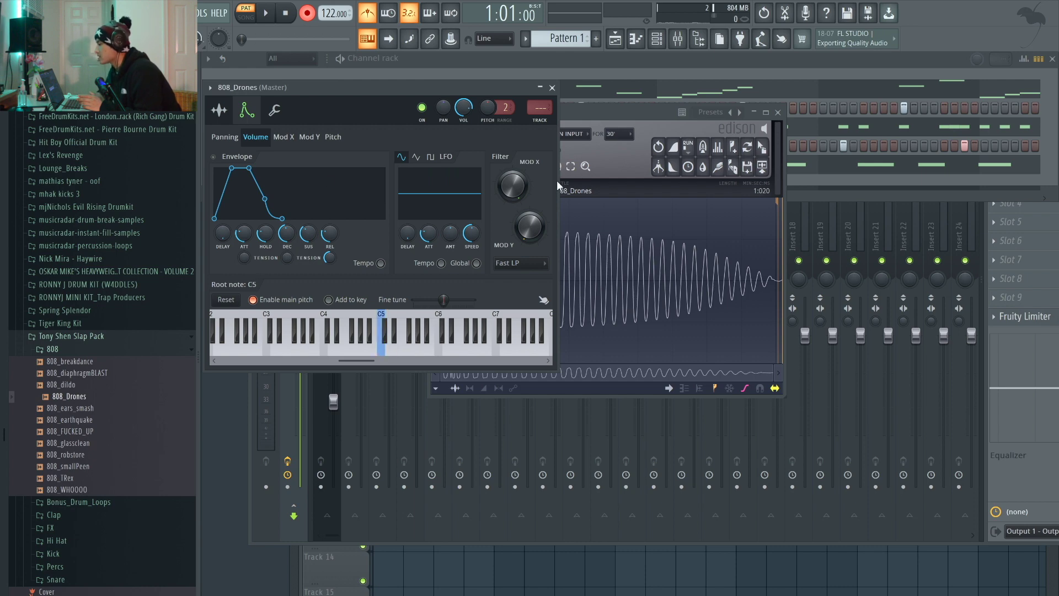
left_click(611, 108)
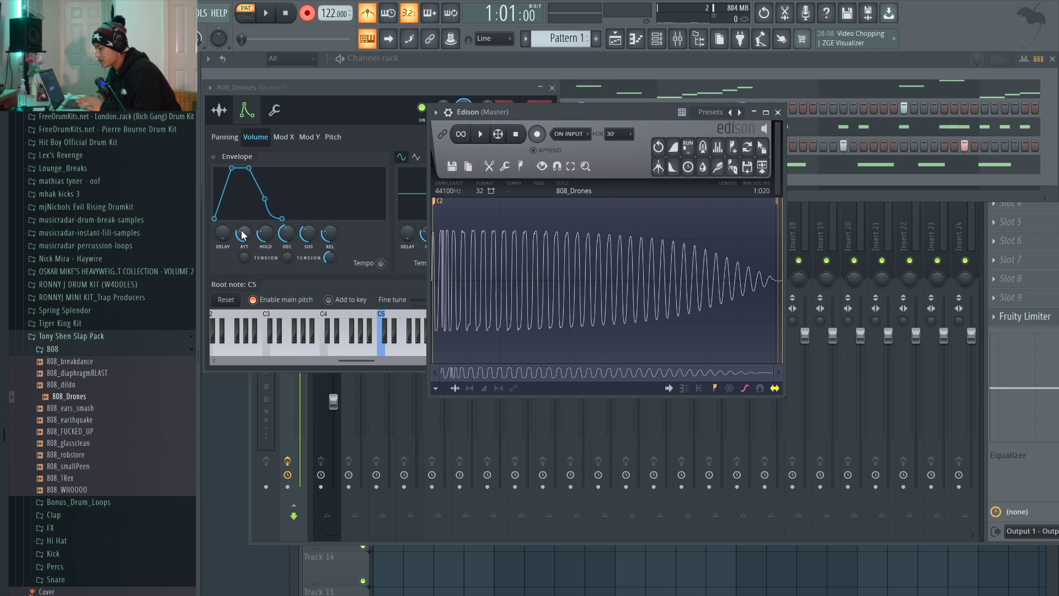
- Set the 808_Drones volume envelope to full hold with minimum attack, decay, sustain and release, and audition the sound
left_click_drag(243, 234, 265, 198)
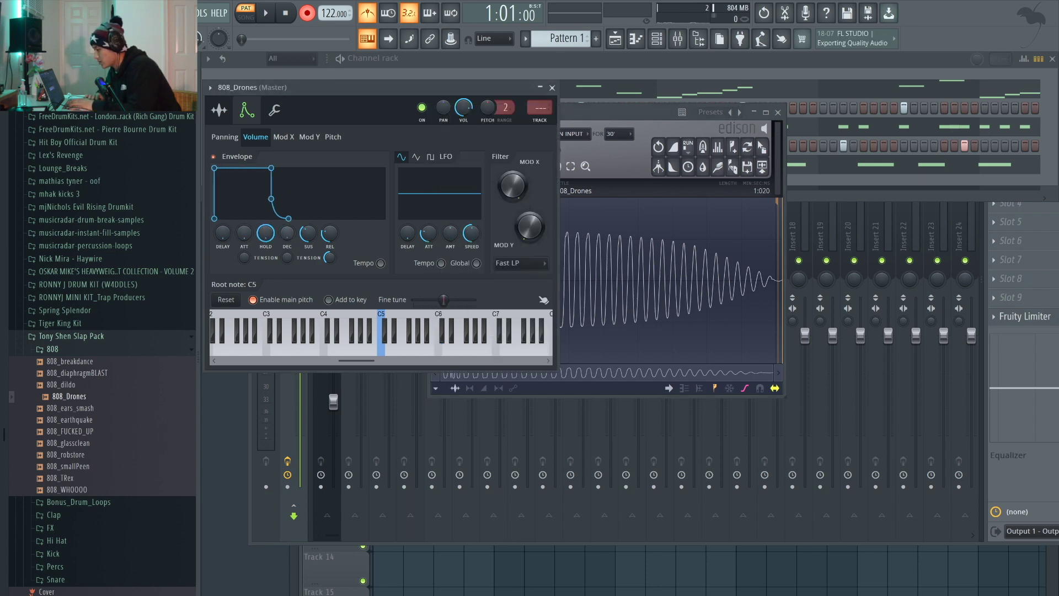
left_click_drag(316, 237, 329, 259)
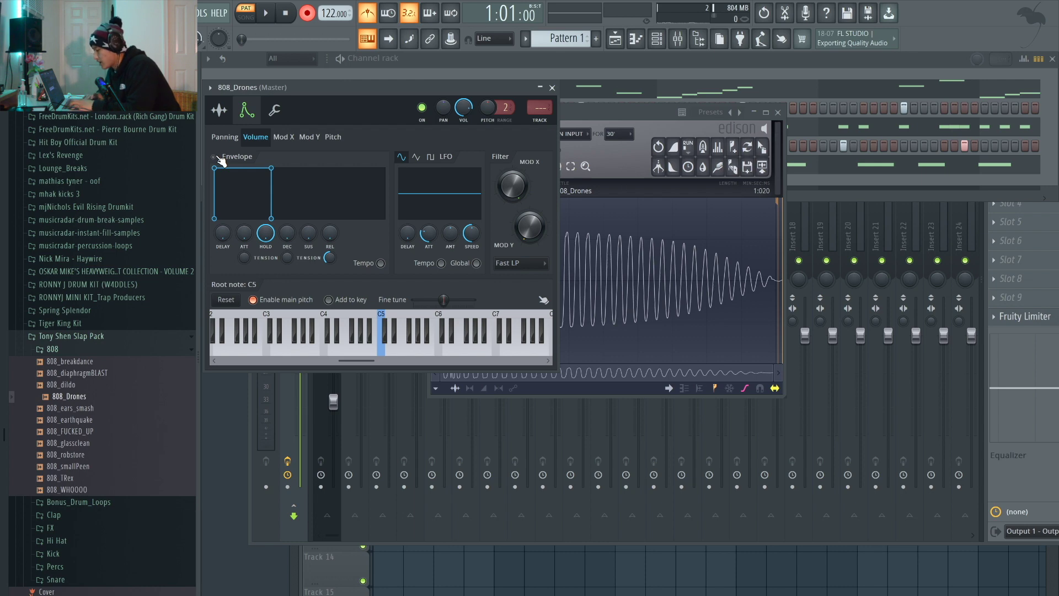
key("z")
key("x")
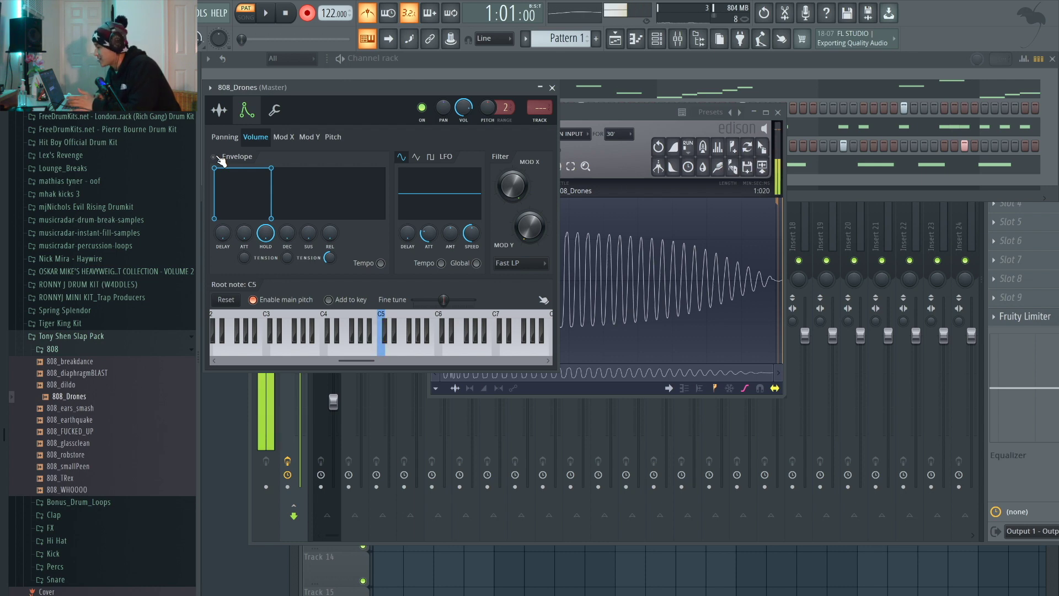
- Enable the 808_Drones volume envelope, audition the sound, and close the sampler settings and Edison
left_click(218, 157)
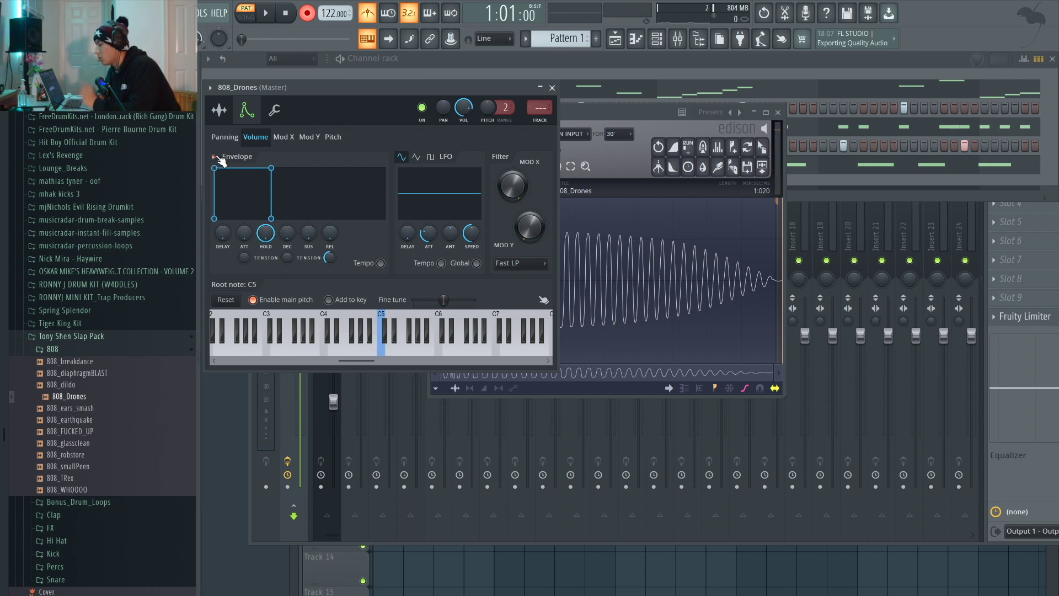
key("z")
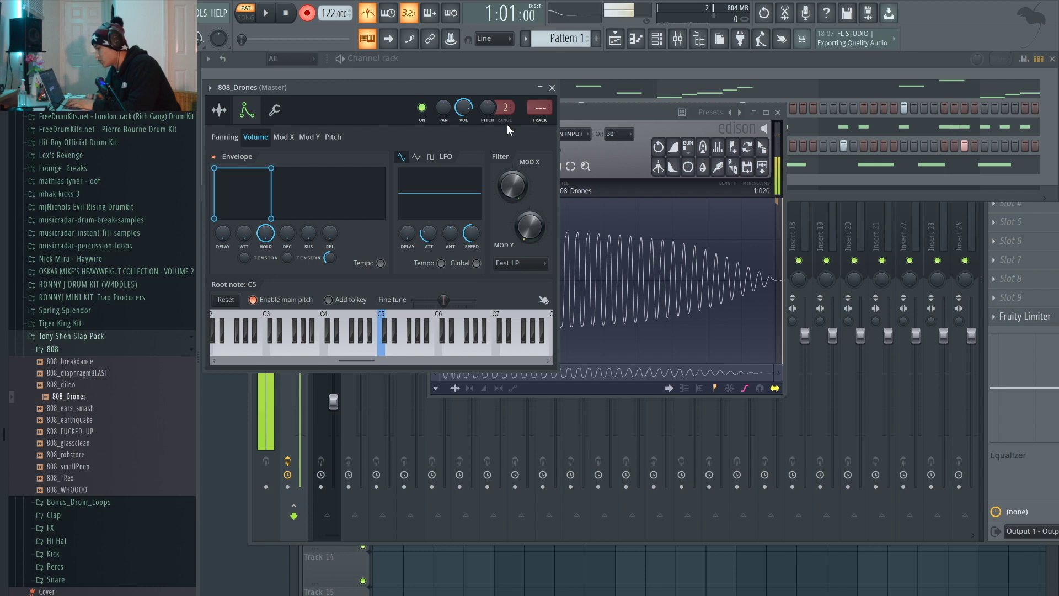
left_click(552, 87)
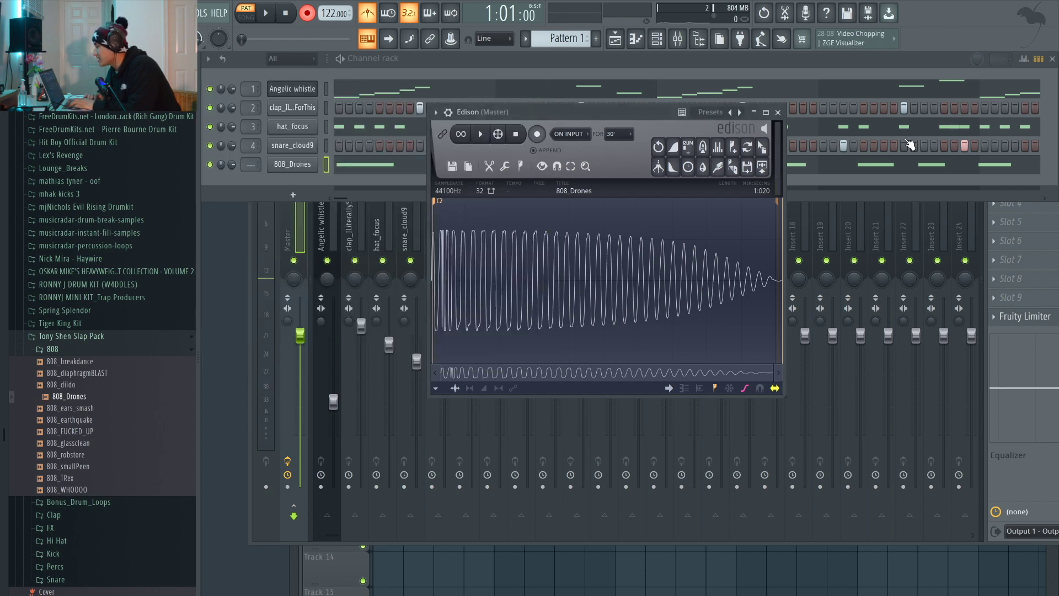
left_click(782, 114)
left_click(513, 65)
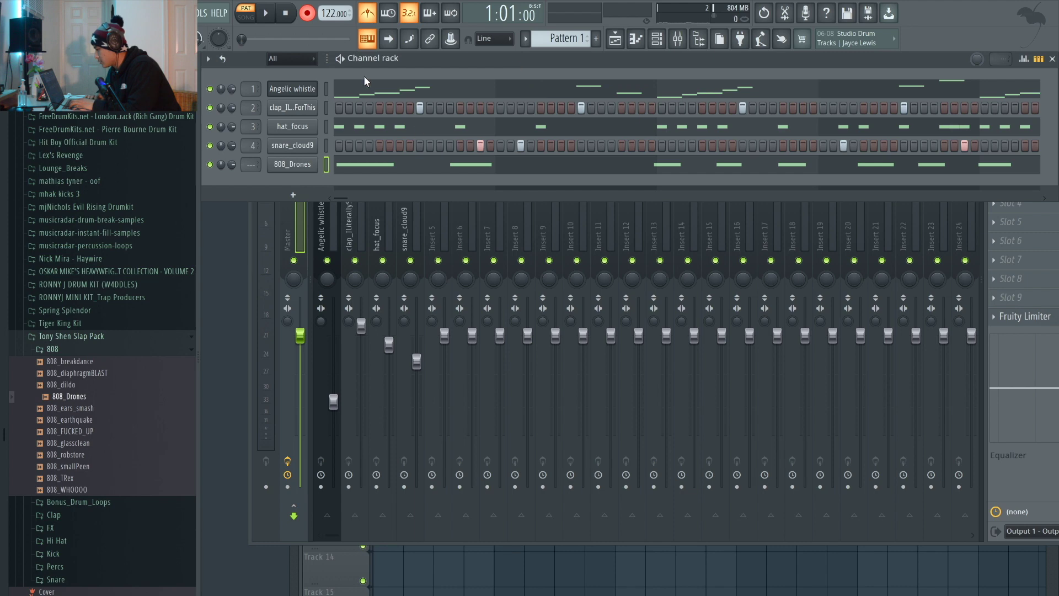
- Open the recorded 808_Drones notes in the piano roll and quantize them to a 1/2 step snap
key("space")
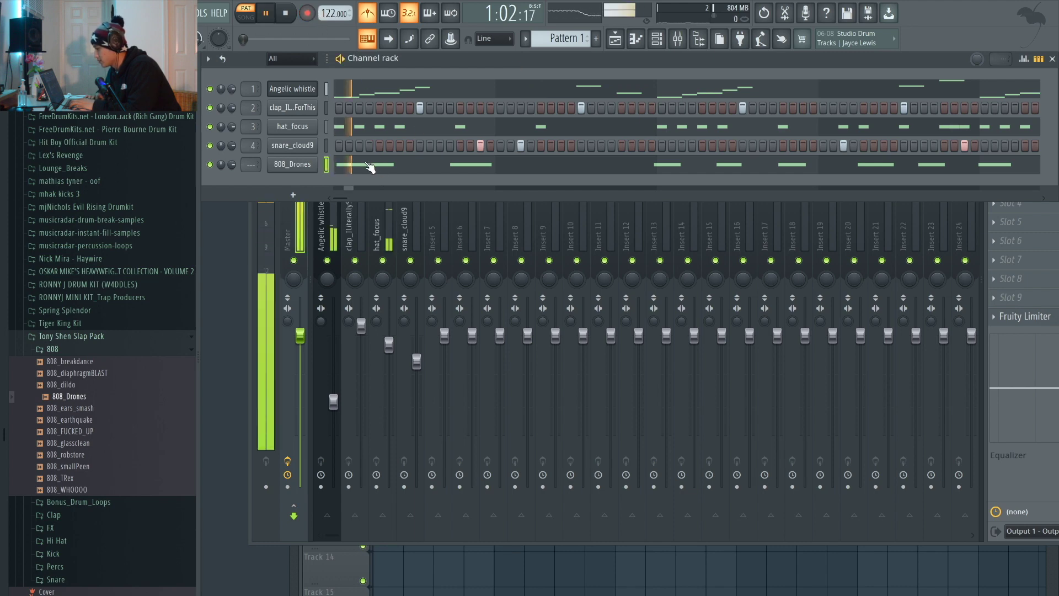
left_click(371, 166)
key("space")
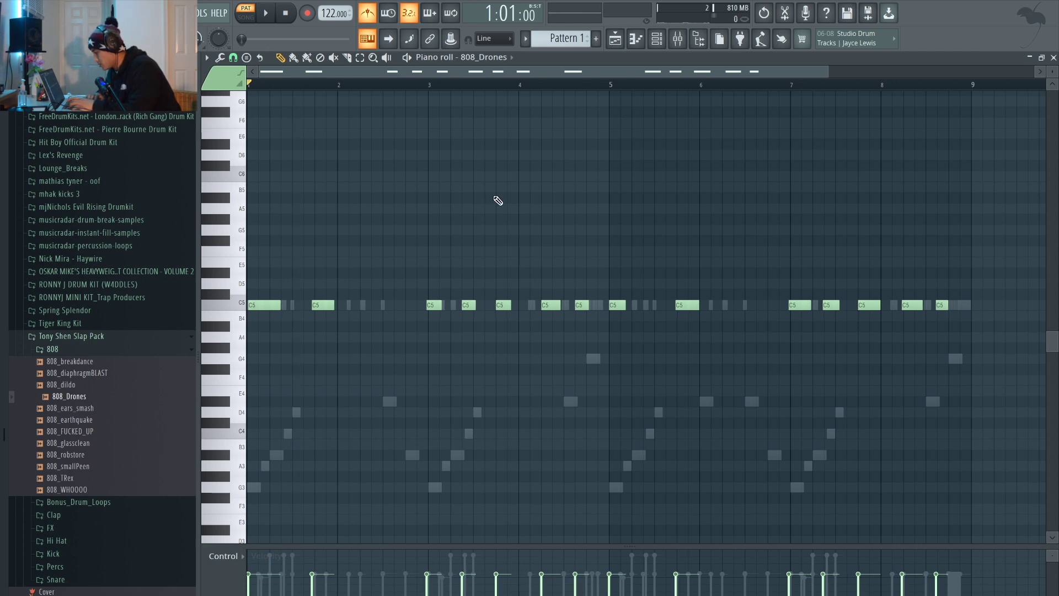
left_click(233, 57)
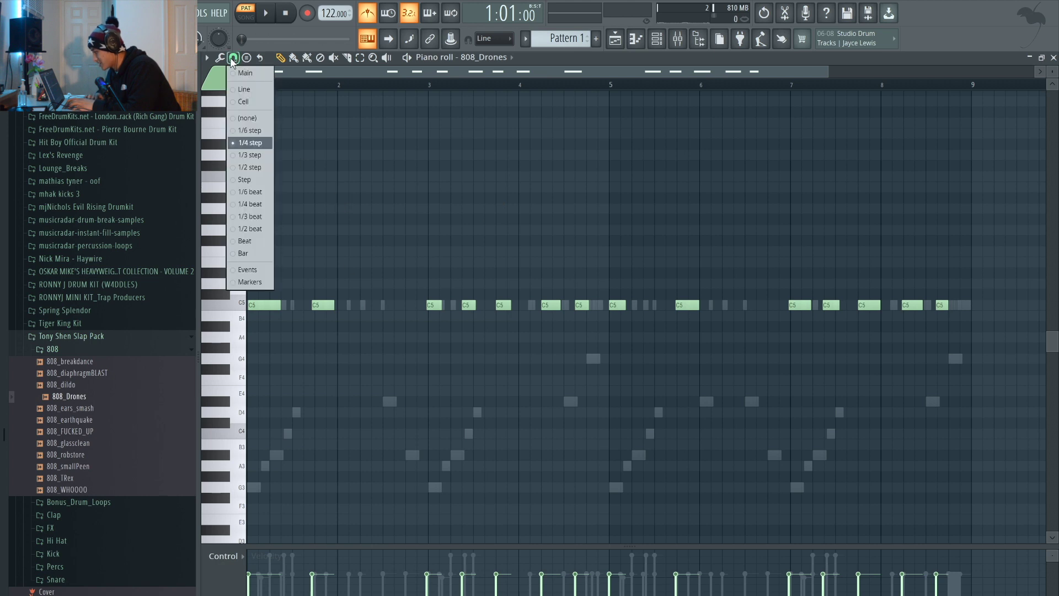
left_click(257, 168)
key("ctrl+q")
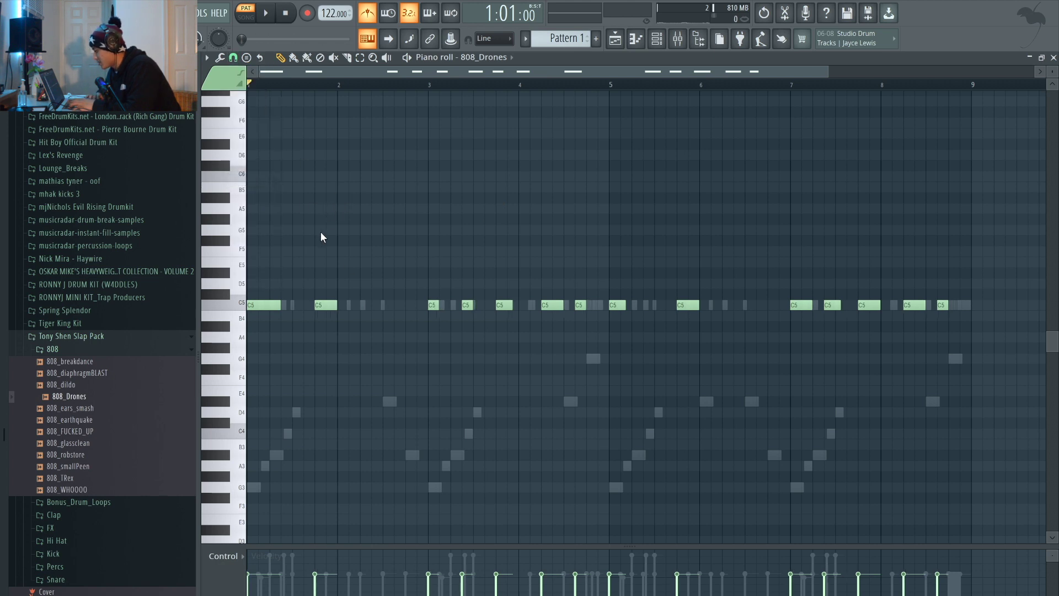
- Lengthen the first 808 note to meet the second and transpose all the 808 notes up to G5
left_click_drag(279, 308, 313, 308)
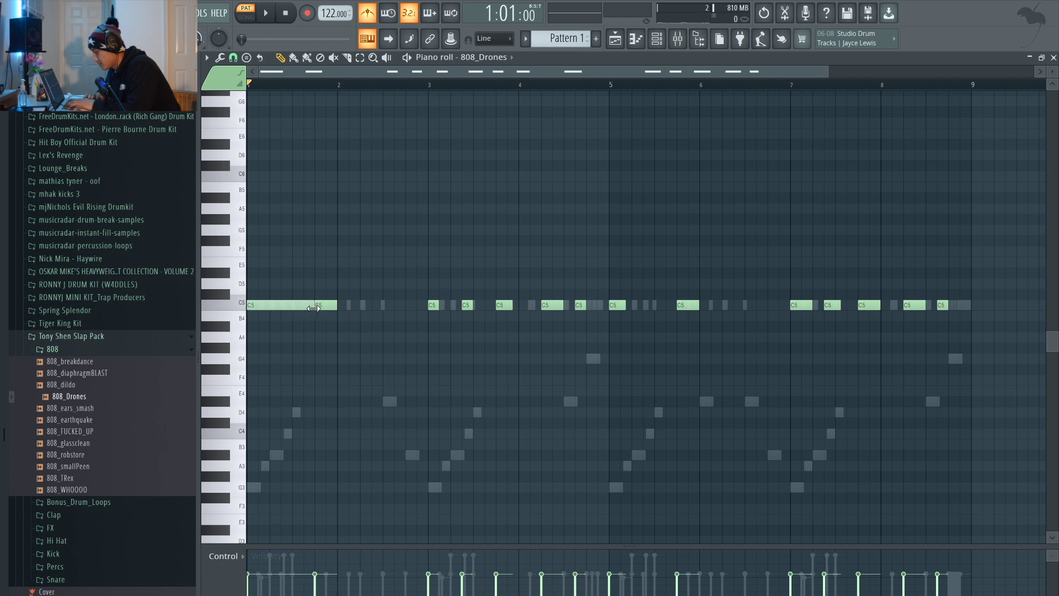
scroll(315, 308, "down", 1)
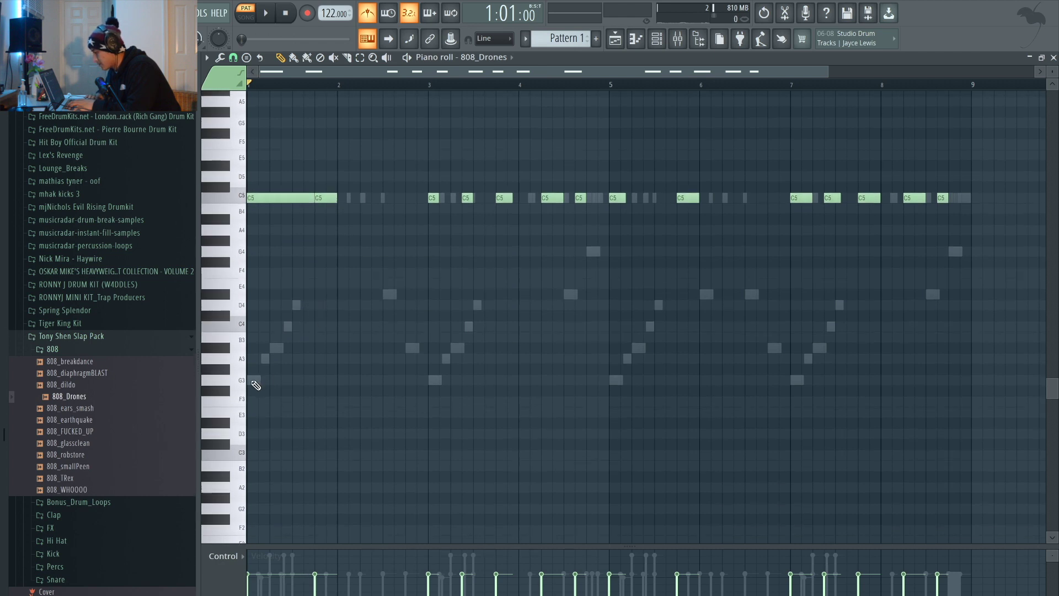
scroll(255, 384, "up", 3)
scroll(256, 384, "down", 2)
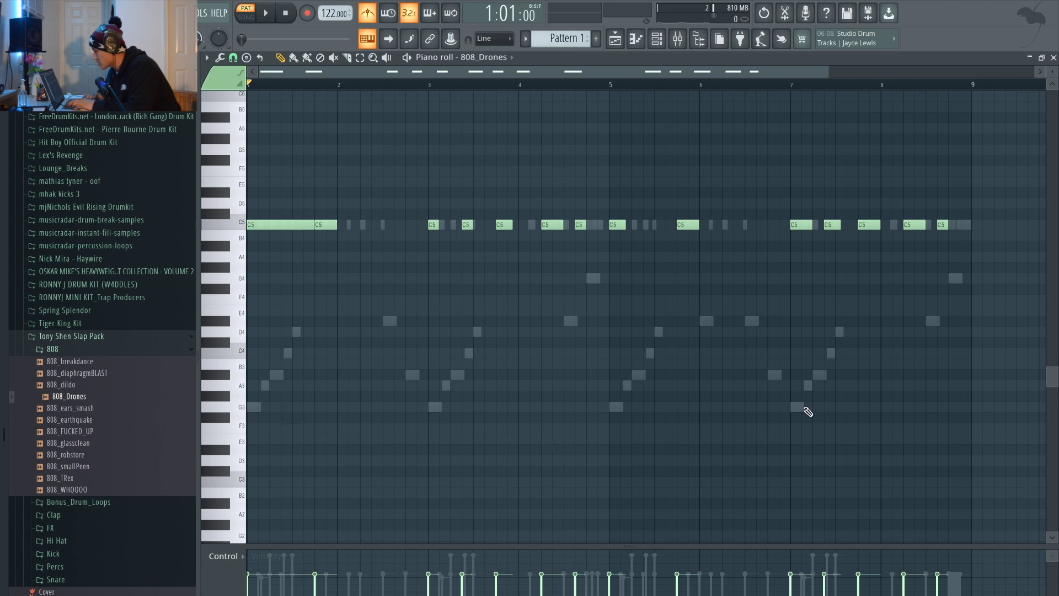
scroll(808, 411, "up", 2)
key("Up")
key("Up")
key("Up")
key("Up")
key("Up")
key("Up")
key("Up")
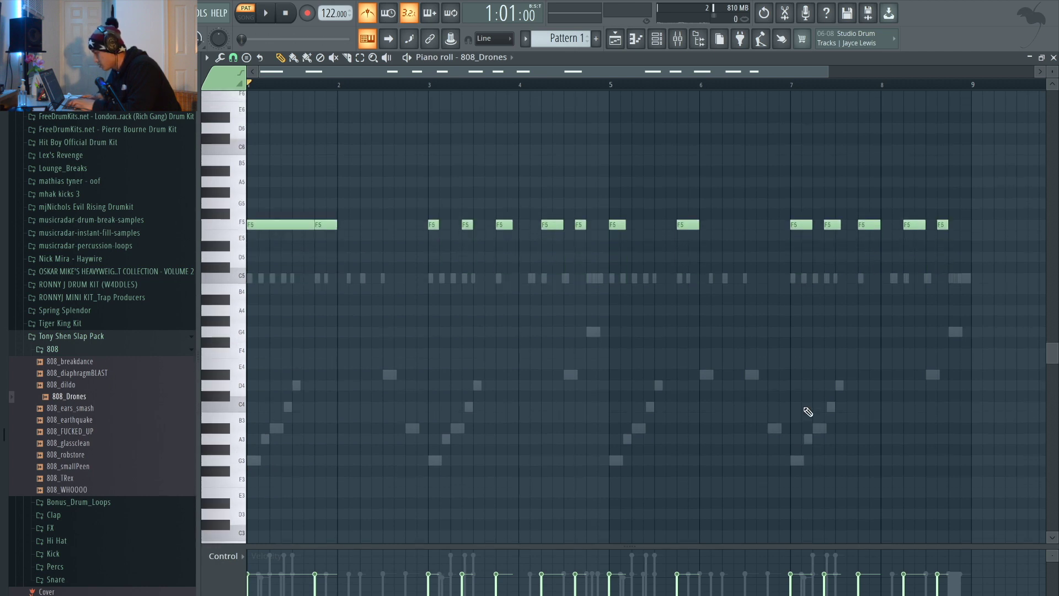
key("space")
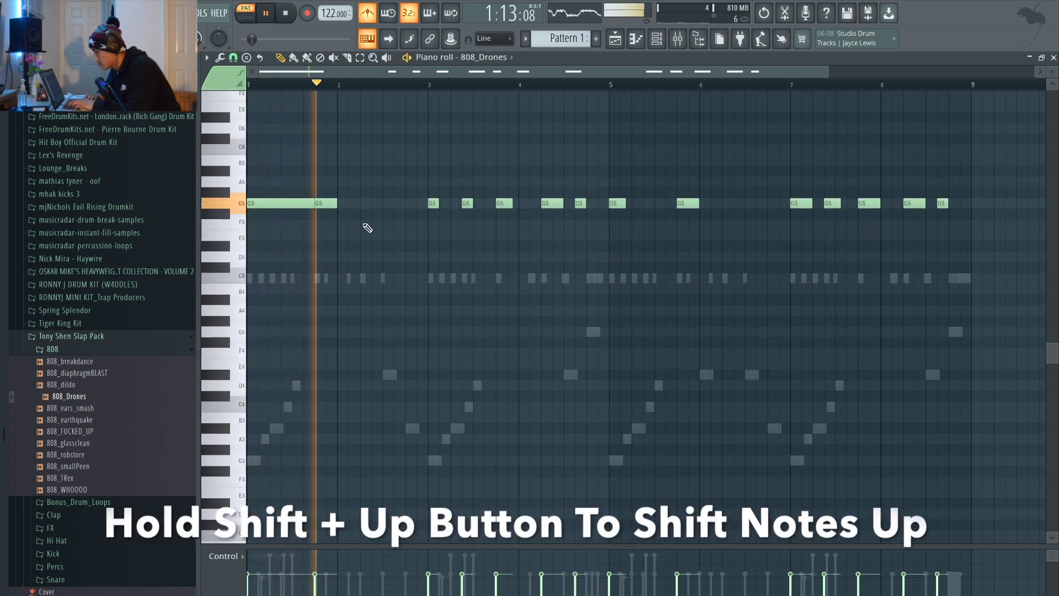
- Lengthen every 808 note to reach the next one across eight bars with quick legato, and audition the line
left_click_drag(336, 204, 463, 205)
key("space")
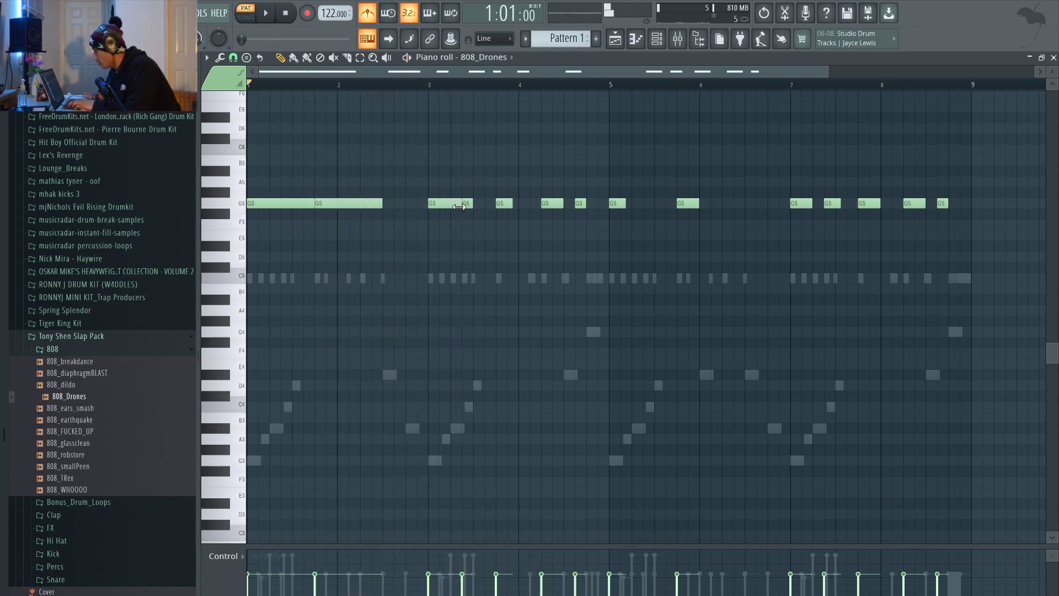
scroll(602, 215, "down", 1)
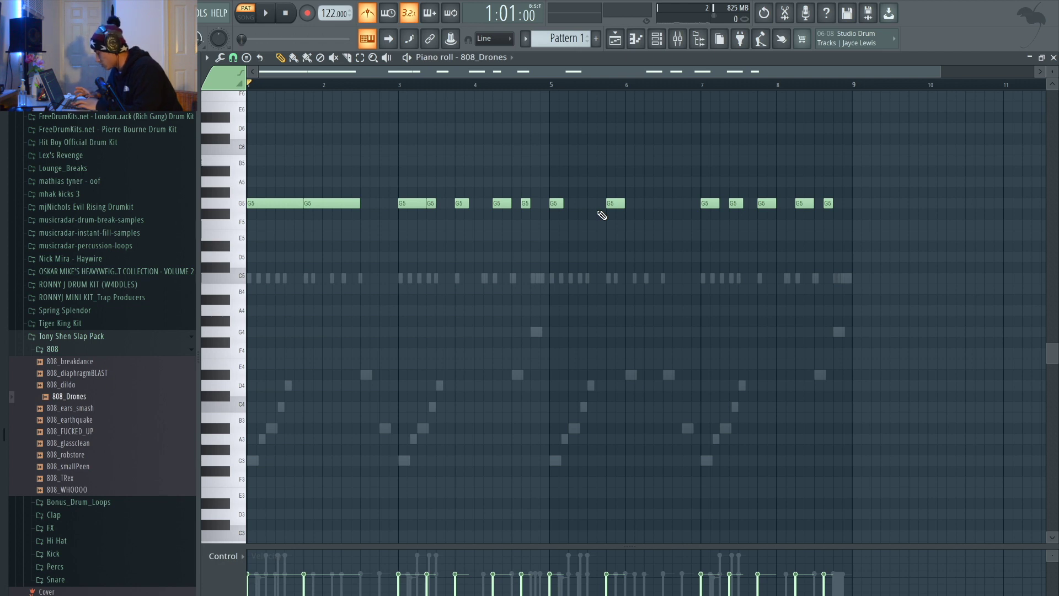
key("ctrl+l")
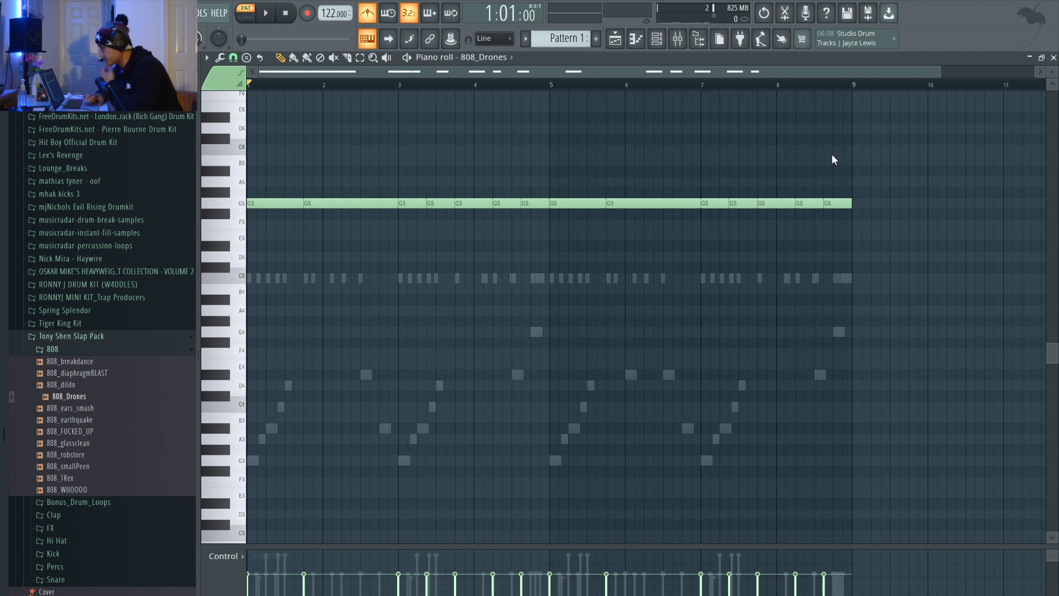
key("space")
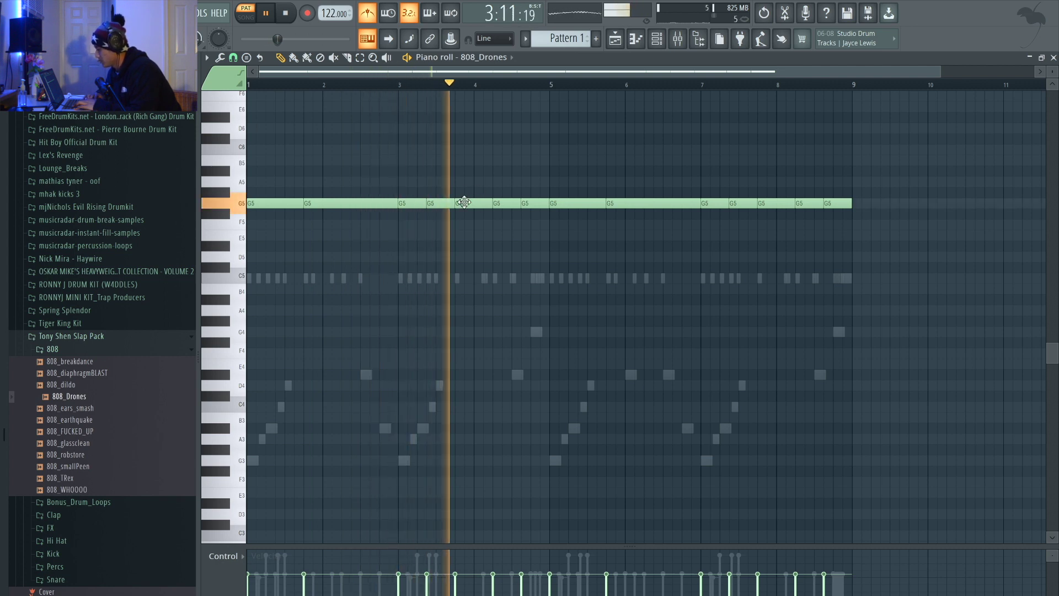
key("space")
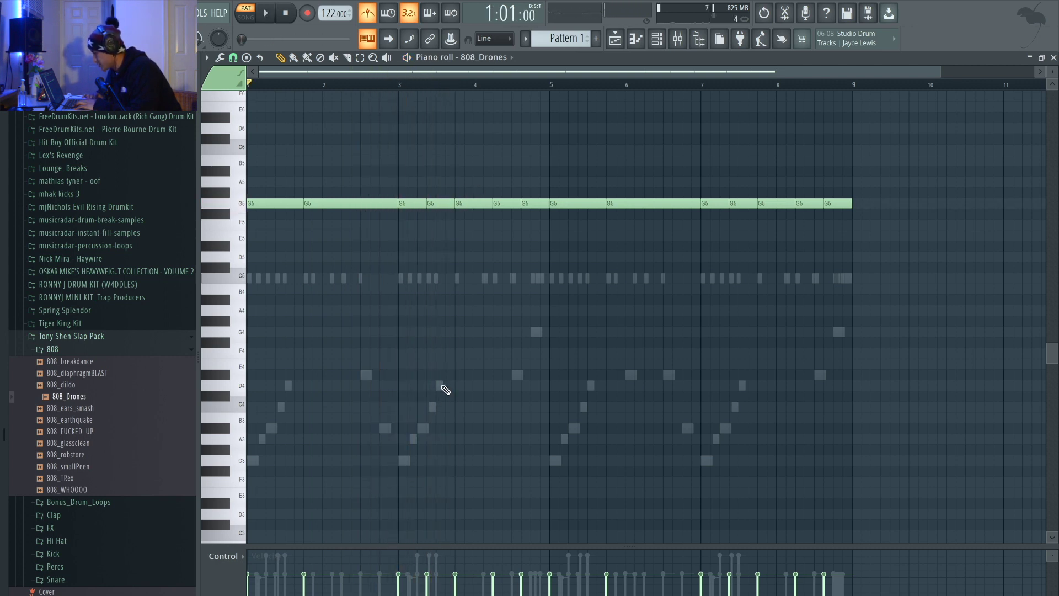
- Raise the 808 note at the end of bar 3 to D6 and the last note of bar 4 to D#6, checking by playback
left_click_drag(469, 203, 472, 124)
key("space")
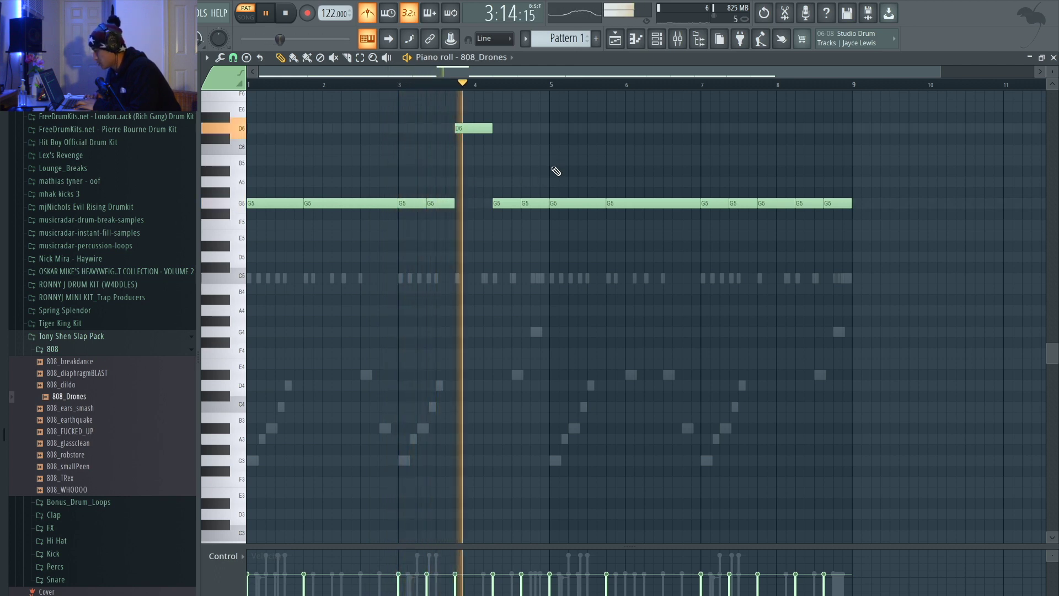
key("space")
left_click_drag(538, 204, 539, 160)
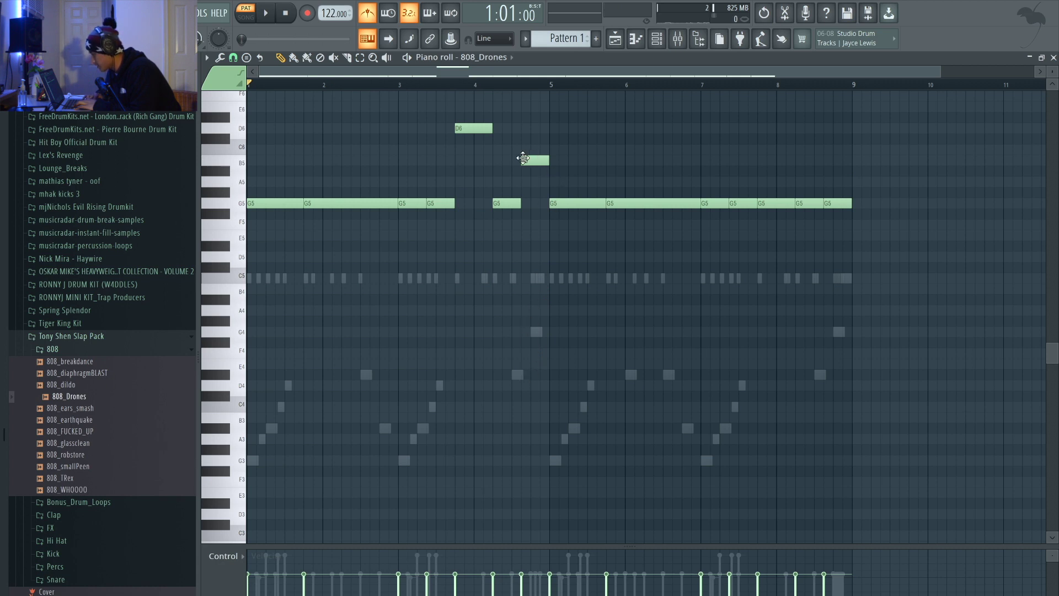
left_click_drag(526, 160, 526, 117)
key("space")
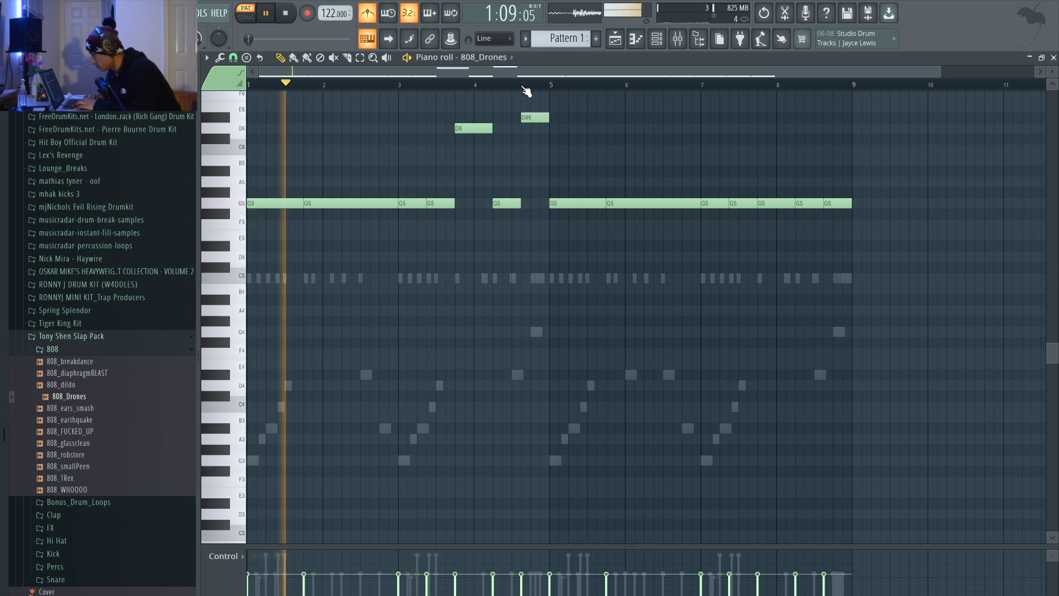
left_click(456, 85)
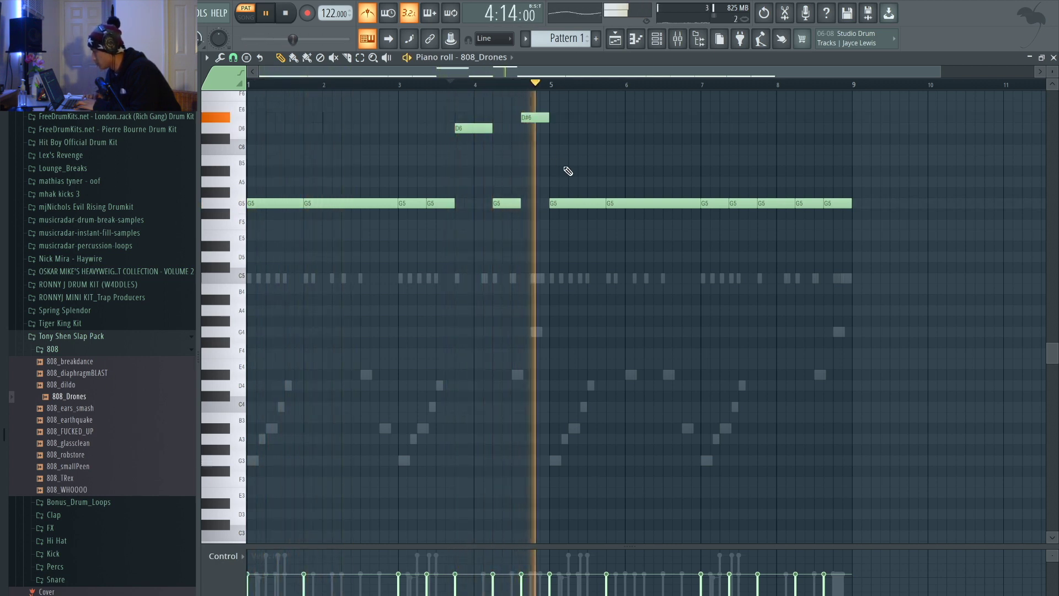
key("space")
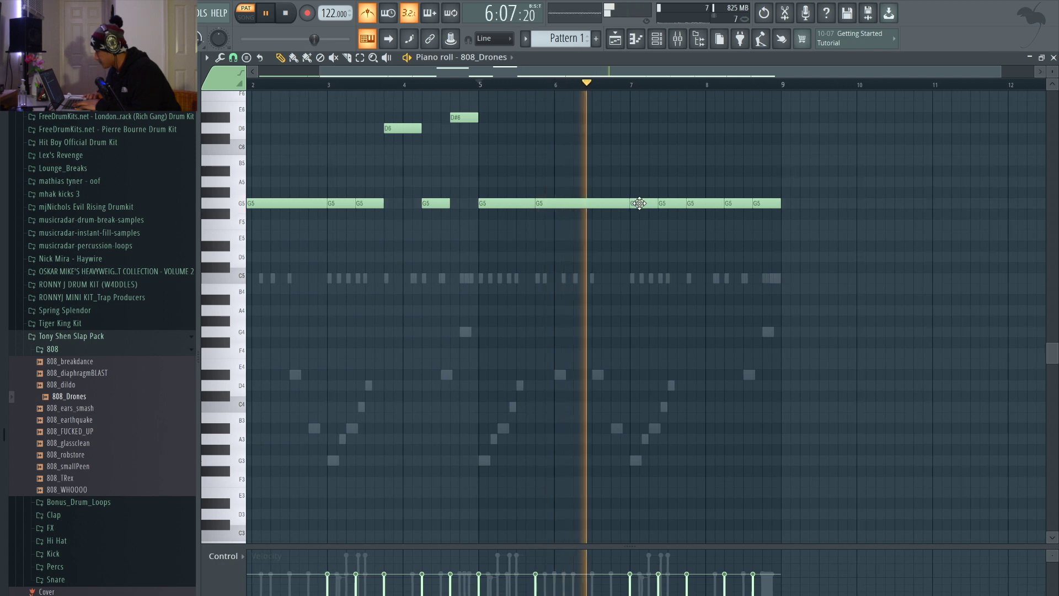
key("space")
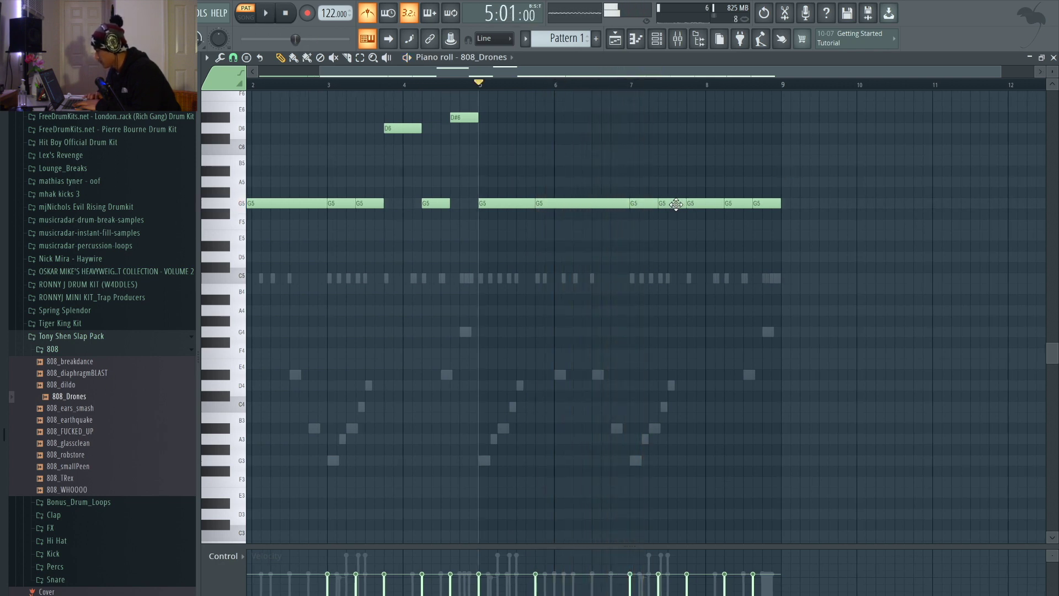
- Raise the 808 note at the end of bar 7 to D6, keeping its start aligned, and play from bar 7
left_click_drag(709, 183, 707, 122)
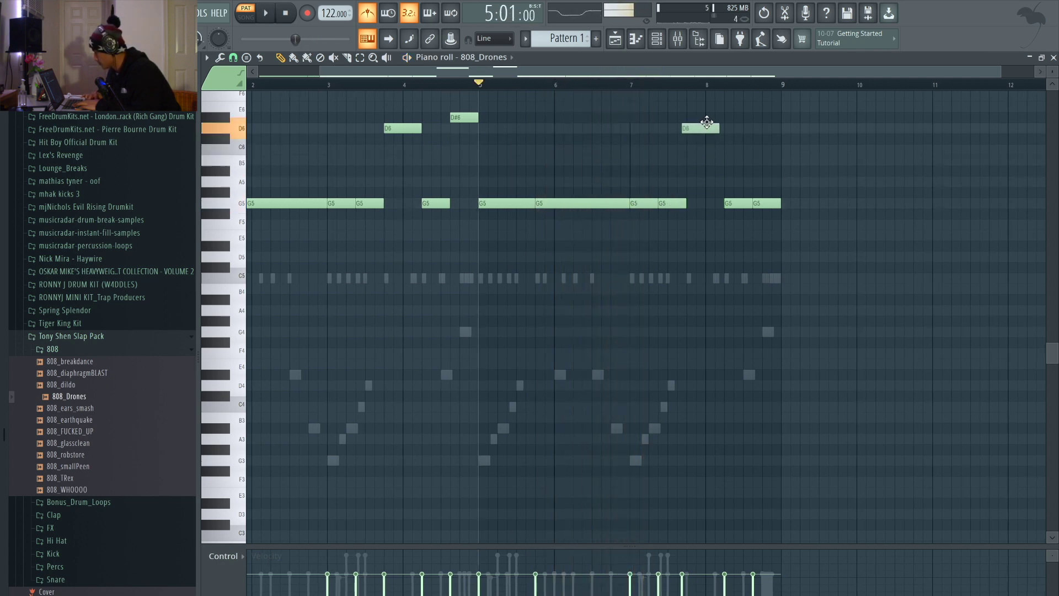
left_click(642, 85)
key("space")
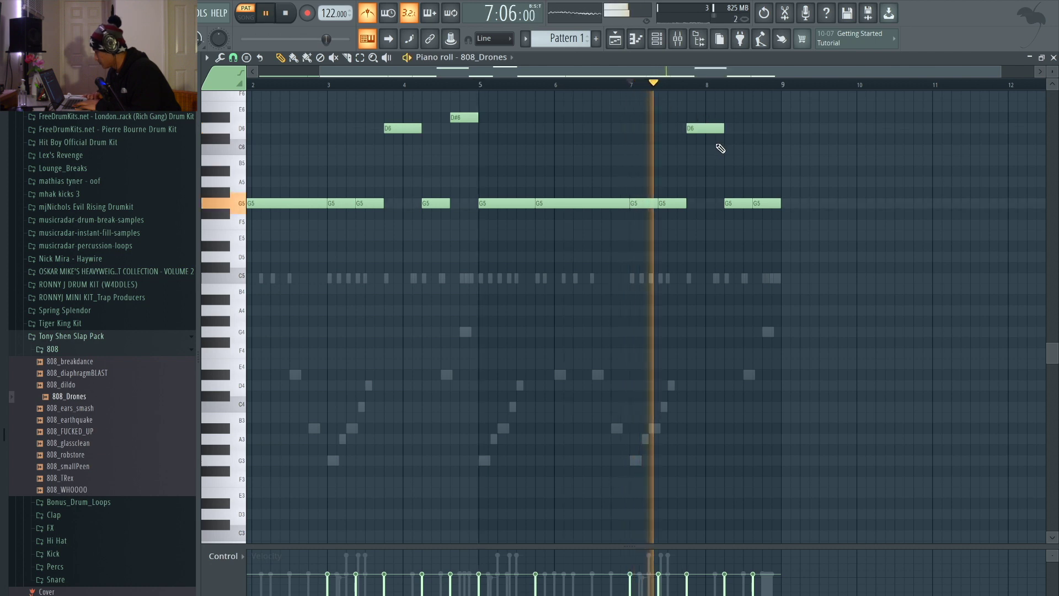
key("space")
- Try the final 808 note at F#6, return it to G5 and replay from bar 7
left_click_drag(763, 203, 759, 90)
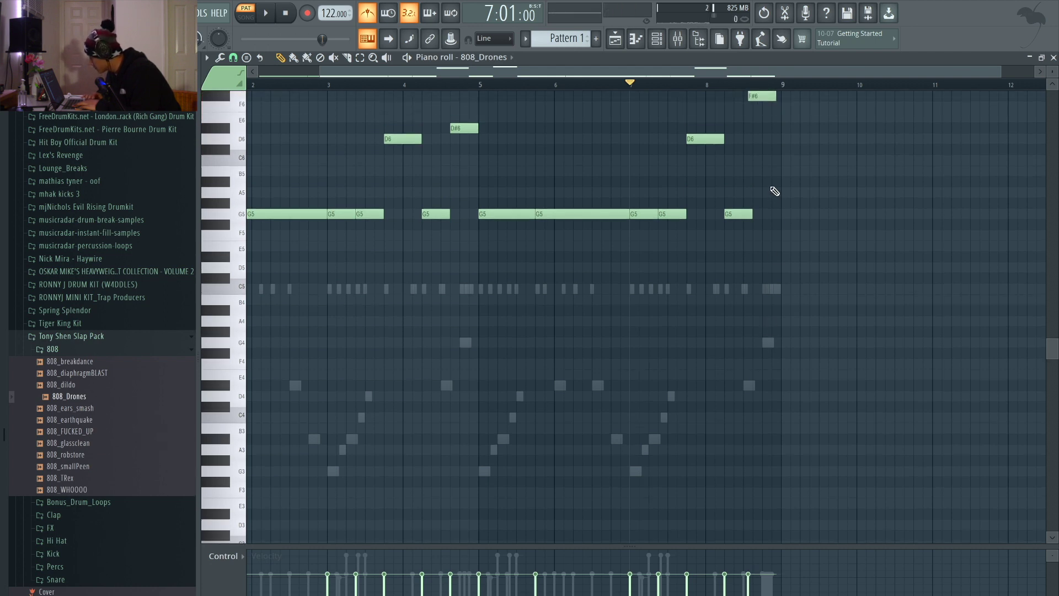
left_click_drag(766, 97, 767, 214)
key("space")
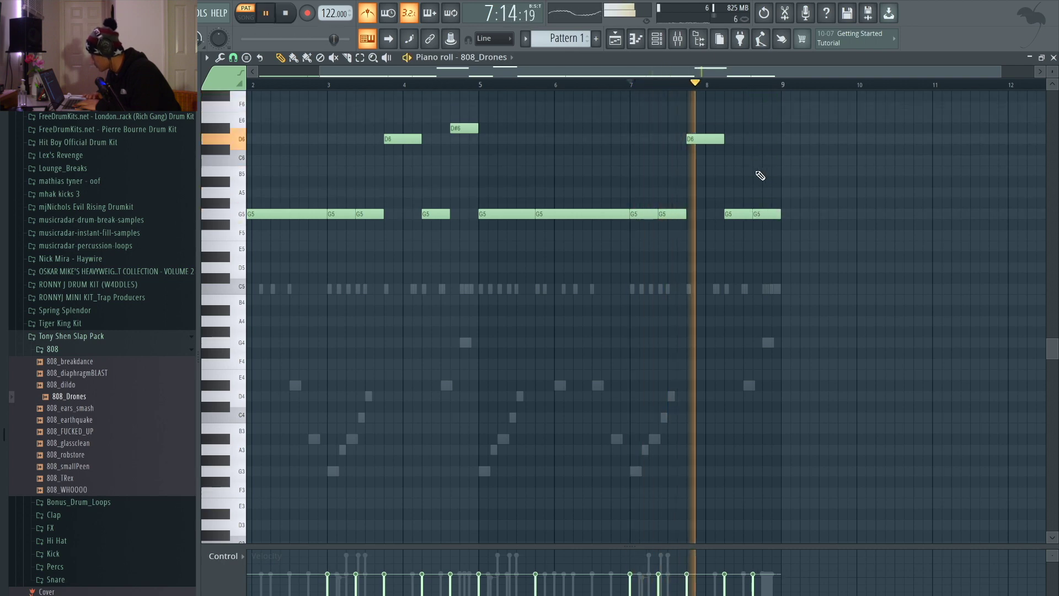
- Select the two D6 notes and the D#6 note and lower them one octave during playback
scroll(763, 175, "down", 1)
scroll(763, 175, "up", 4)
scroll(763, 179, "down", 4)
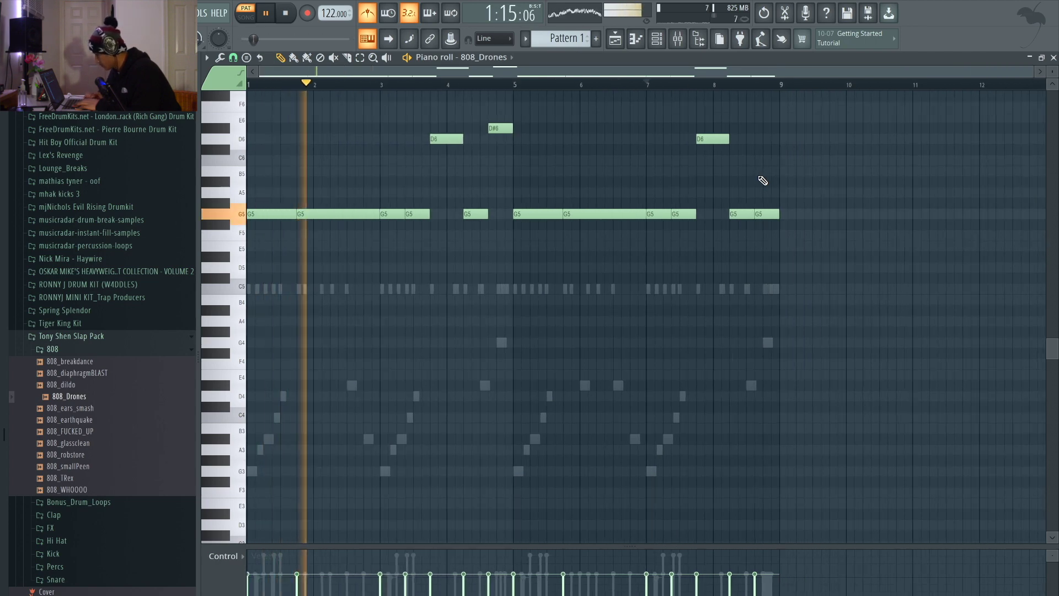
left_click_drag(748, 165, 395, 79)
key("ctrl+Down")
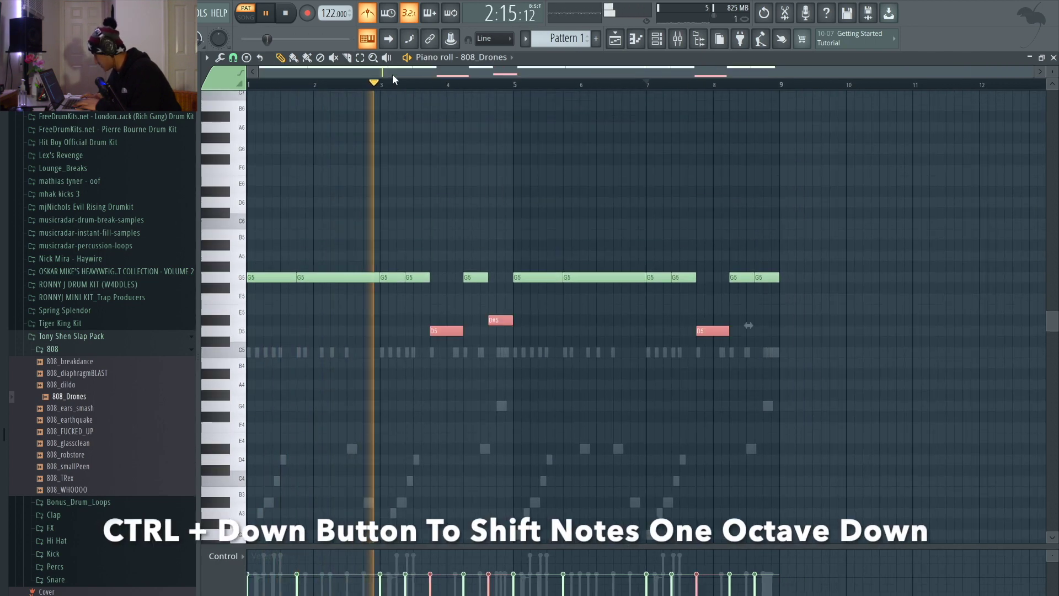
left_click(392, 160, "ctrl")
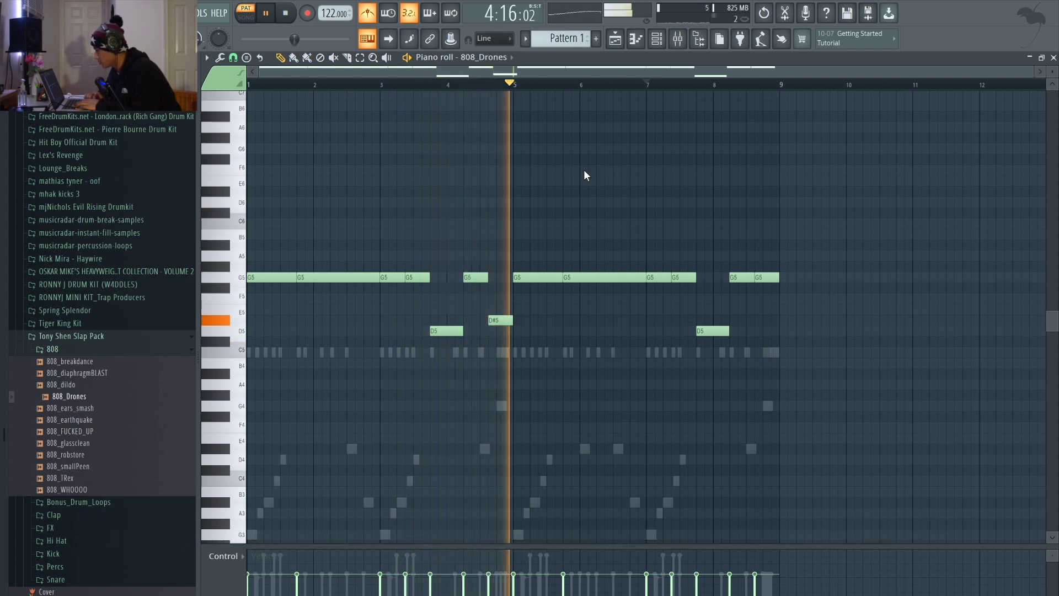
- Bring up the channel rack and mixer and route the 808_Drones channel to mixer track 5
left_click(636, 38)
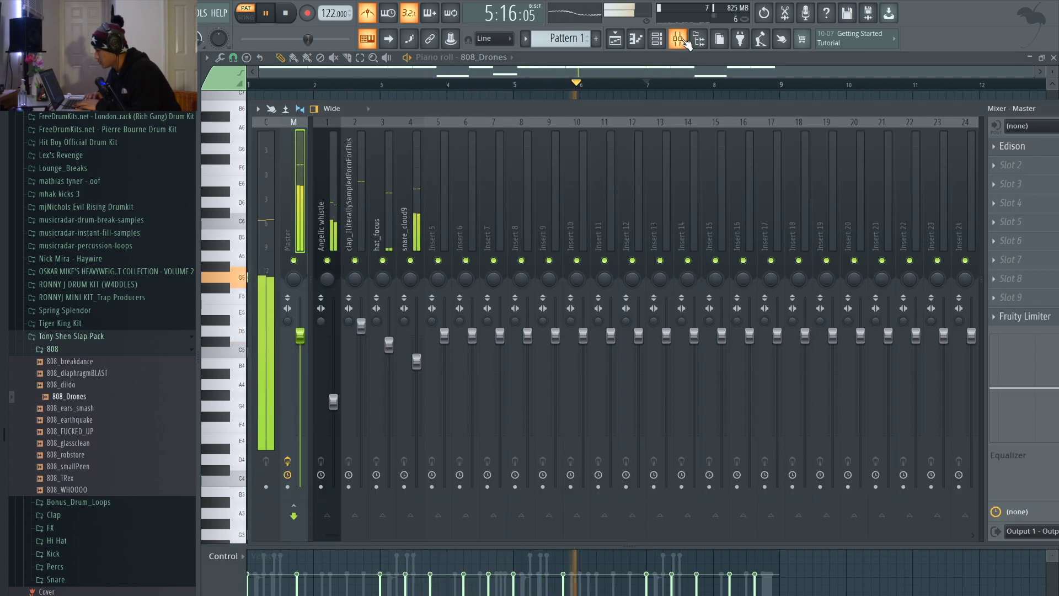
left_click(635, 39)
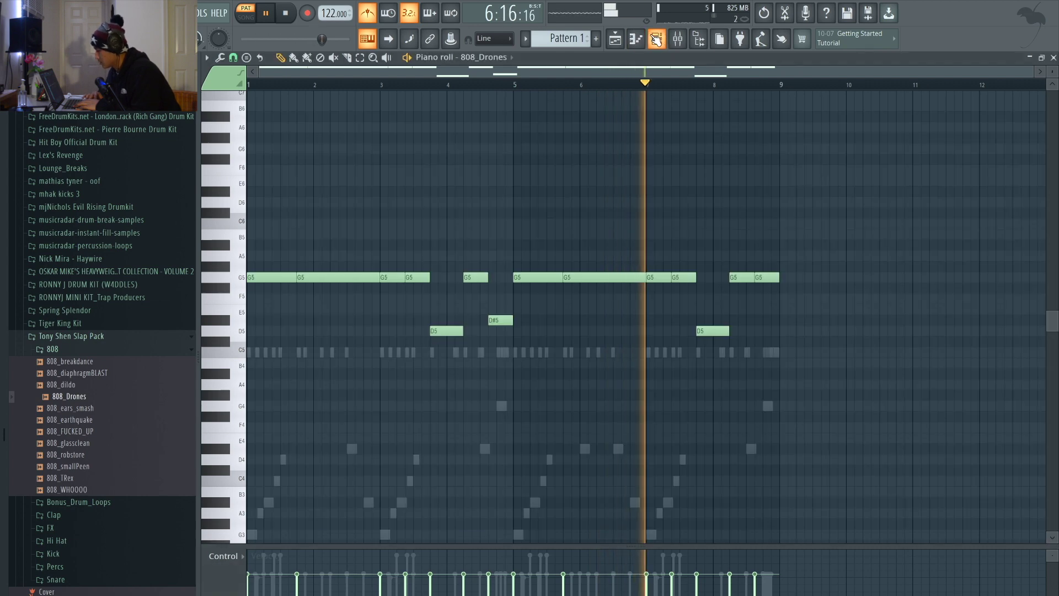
left_click(622, 42)
left_click(635, 39)
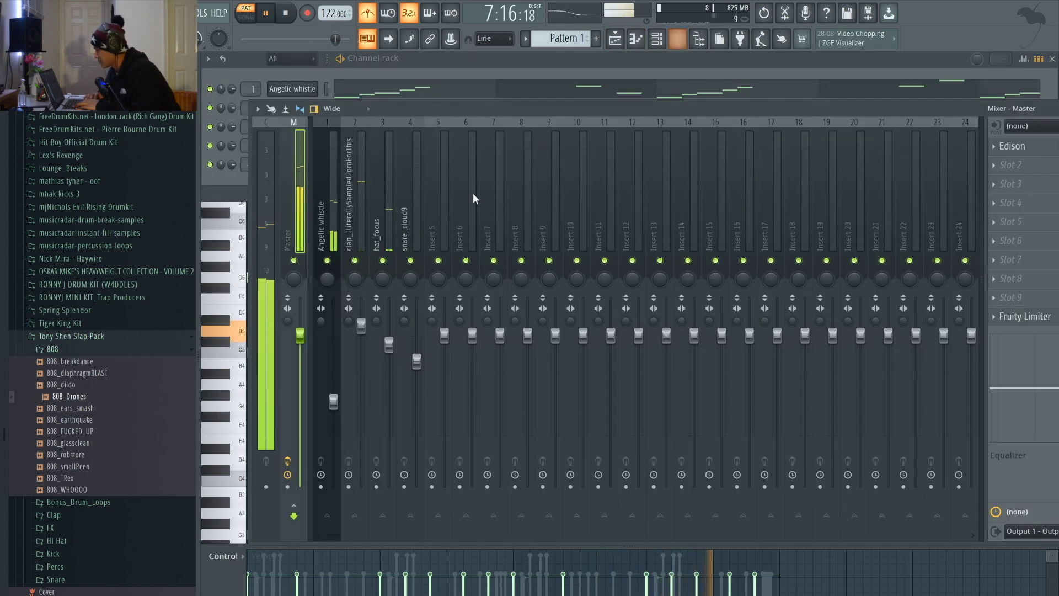
key("ctrl+l")
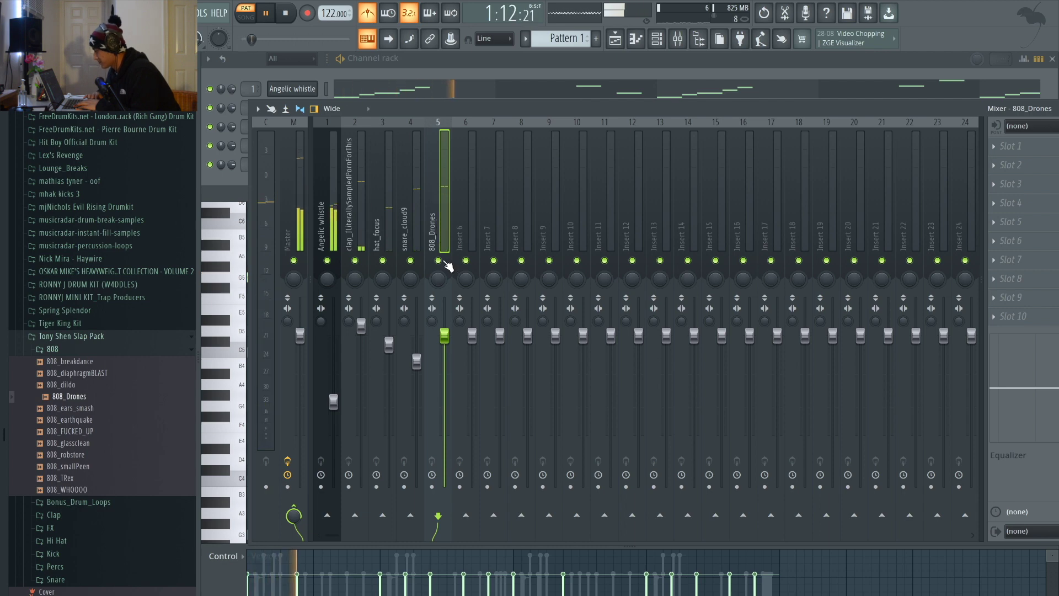
- Stop playback, solo the 808_Drones mixer track and load Fruity Soft Clipper in its first effect slot
key("space")
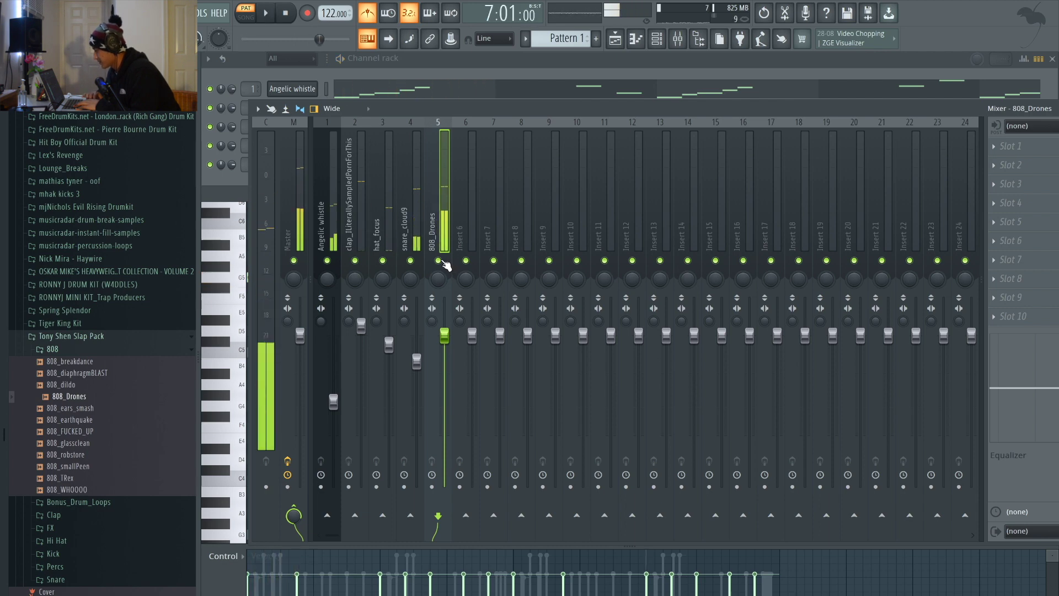
right_click(438, 259)
left_click_drag(916, 114, 828, 107)
left_click(928, 142)
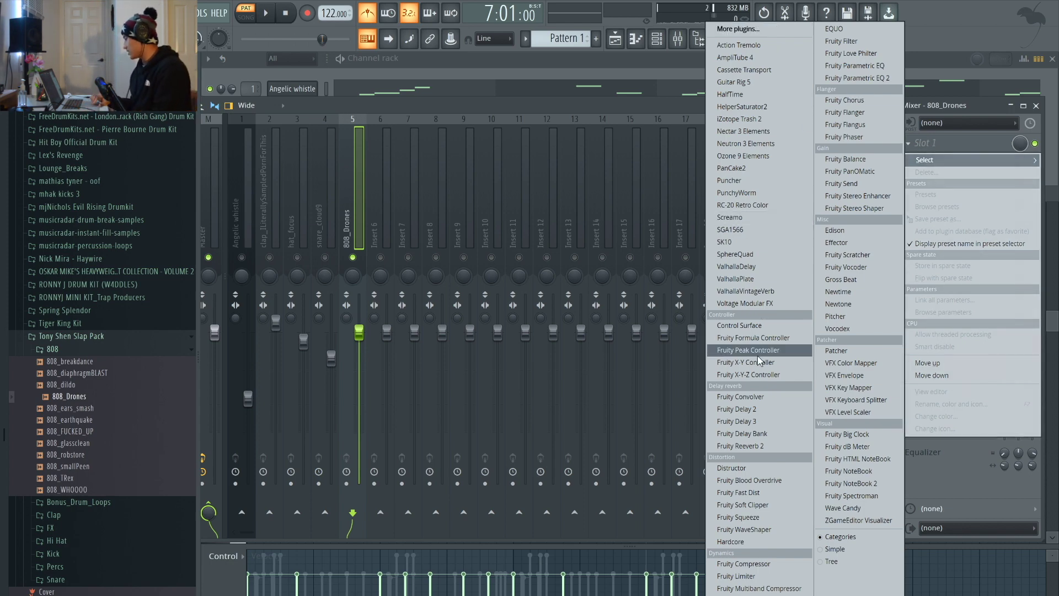
left_click(737, 504)
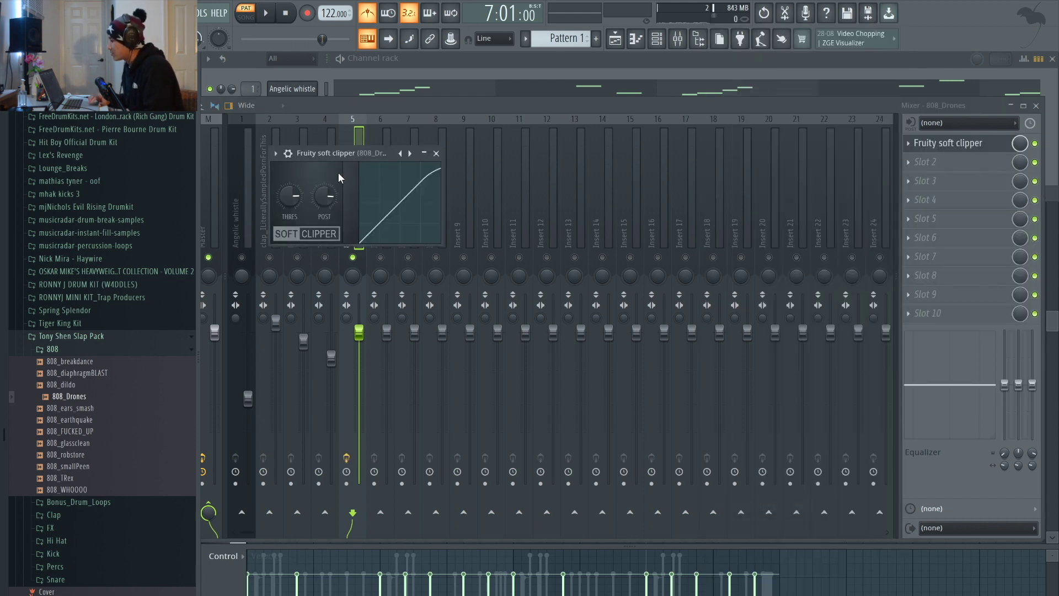
left_click(436, 153)
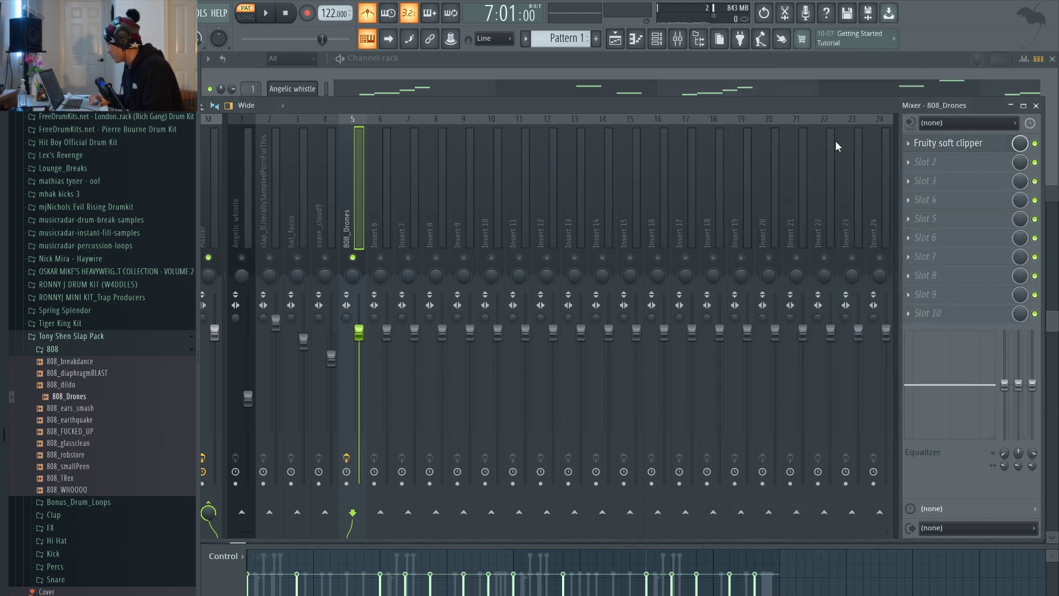
- Replace the soft clipper on the 808_Drones track with Fruity Fast Dist and start playback, moving the plugin window clear of that track
left_click(915, 145)
mouse_move(937, 159)
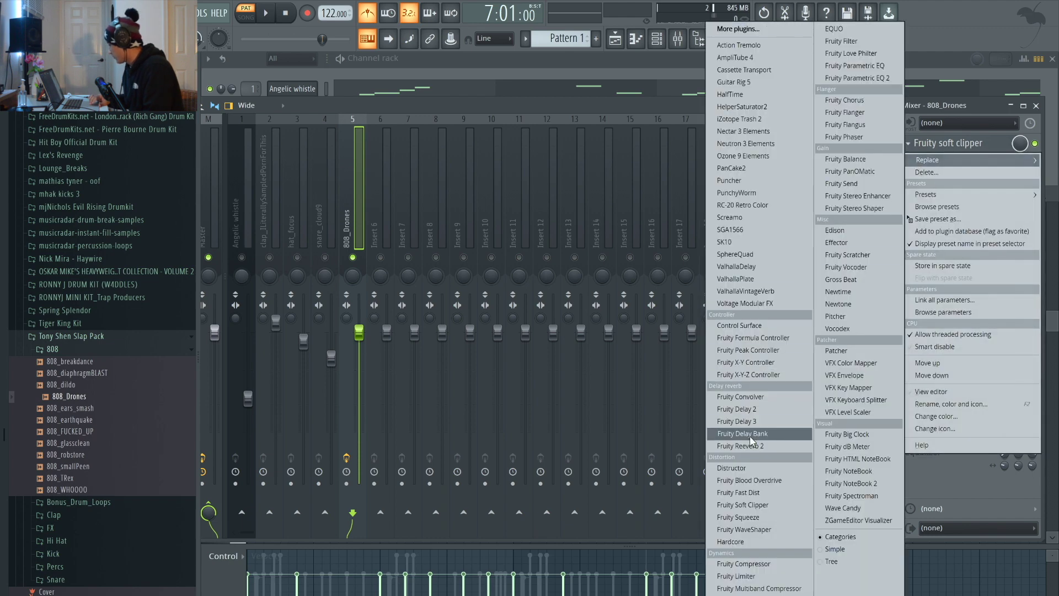
left_click(739, 493)
key("space")
left_click(351, 186)
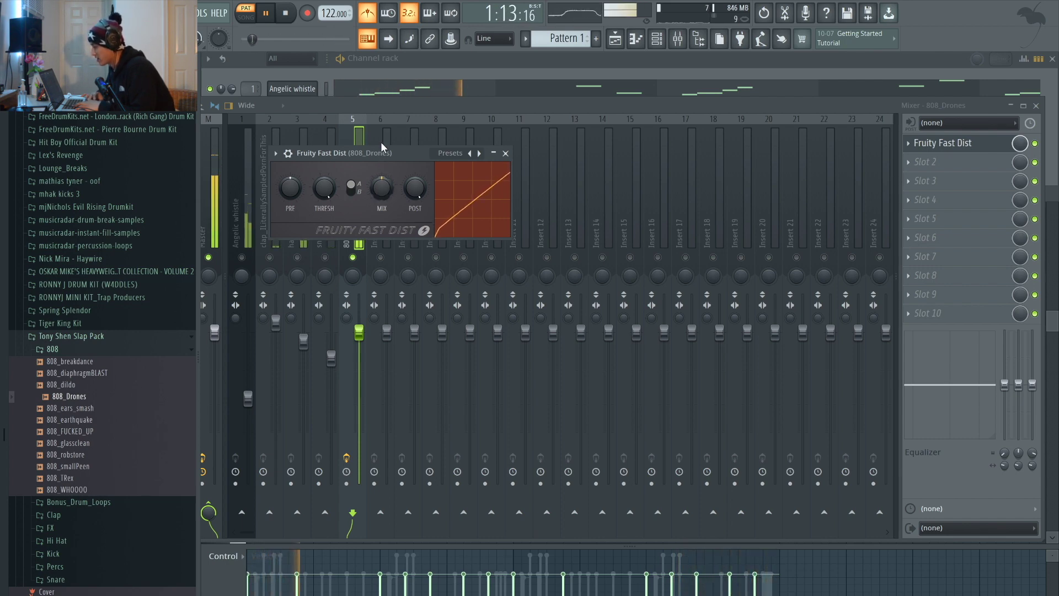
left_click_drag(401, 152, 514, 190)
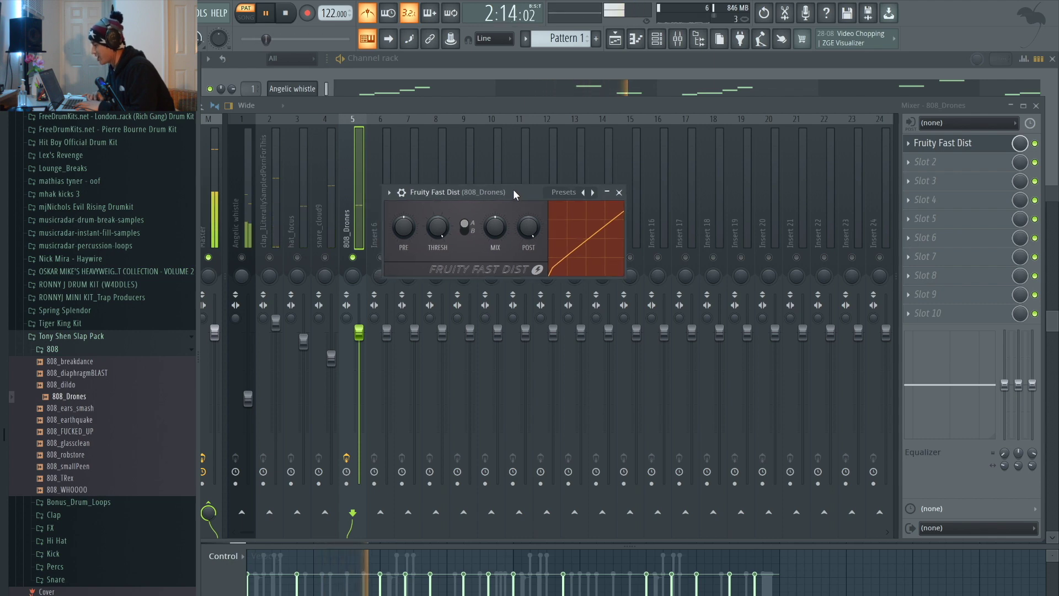
- Try a much higher Mix amount in Fruity Fast Dist during playback, bring it back down and close the plugin
left_click_drag(498, 208, 498, 165)
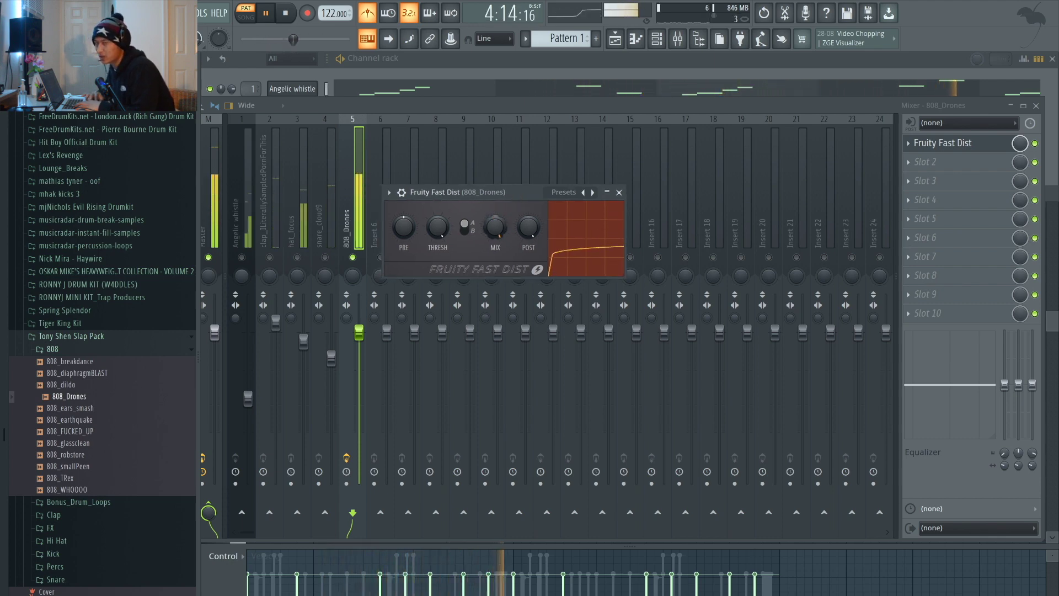
left_click_drag(495, 227, 496, 256)
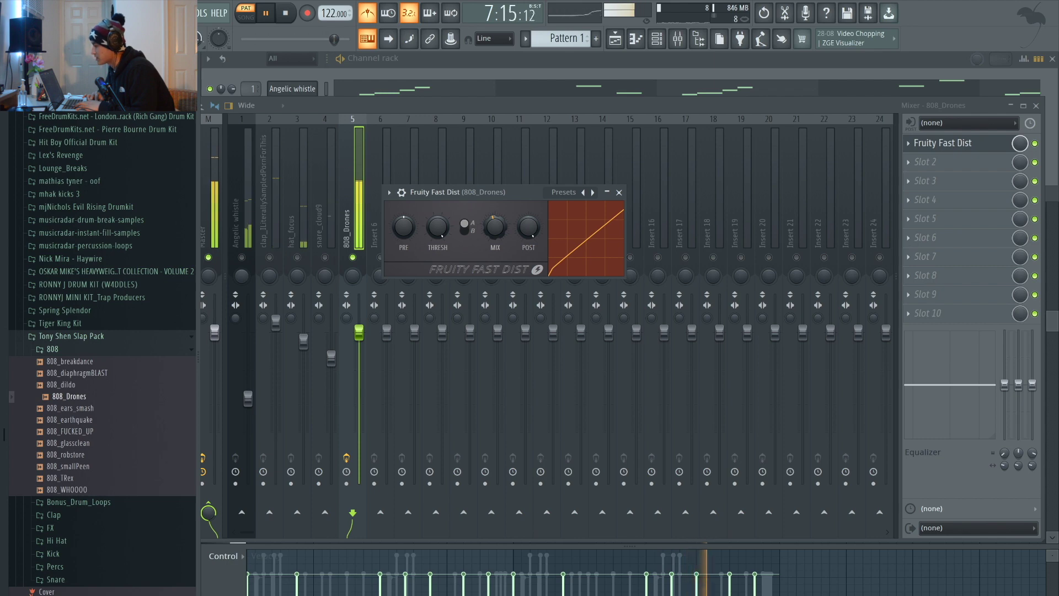
left_click(610, 193)
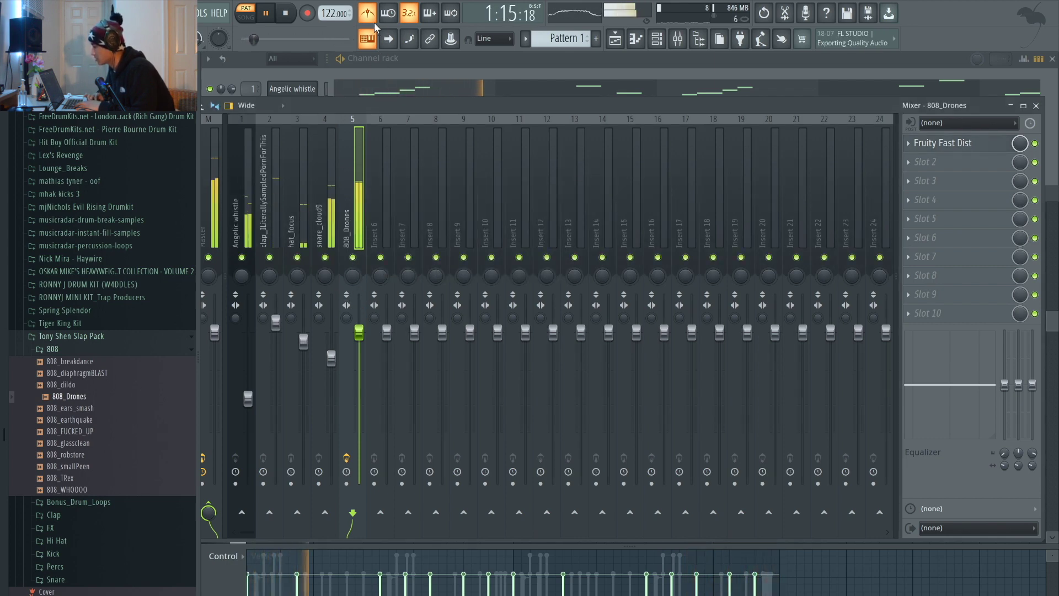
- Move the mixer below the channel rack so both are accessible, and stop playback
left_click_drag(446, 98, 462, 198)
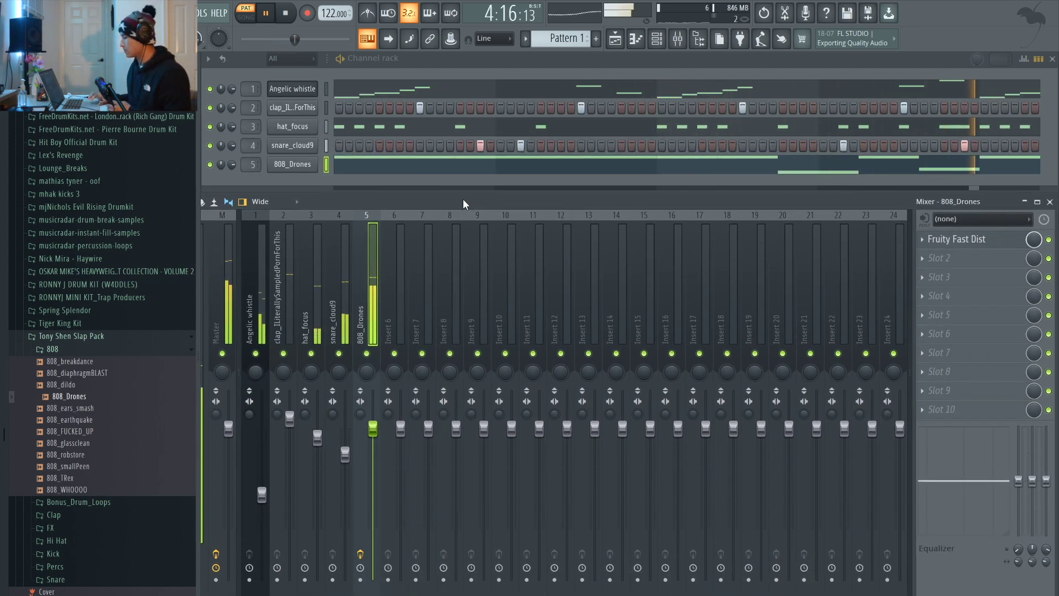
left_click(401, 53)
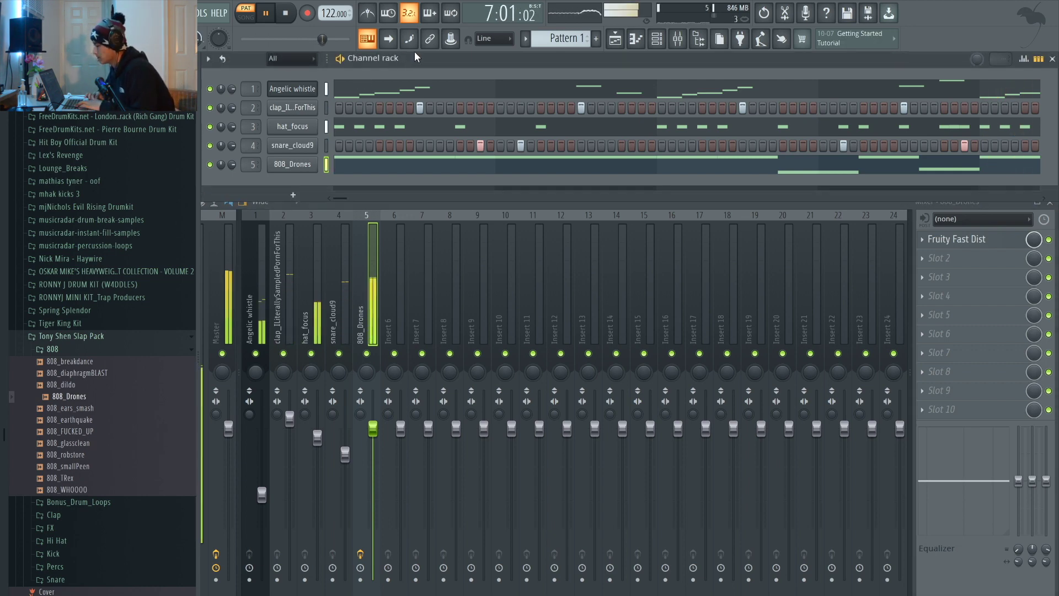
key("space")
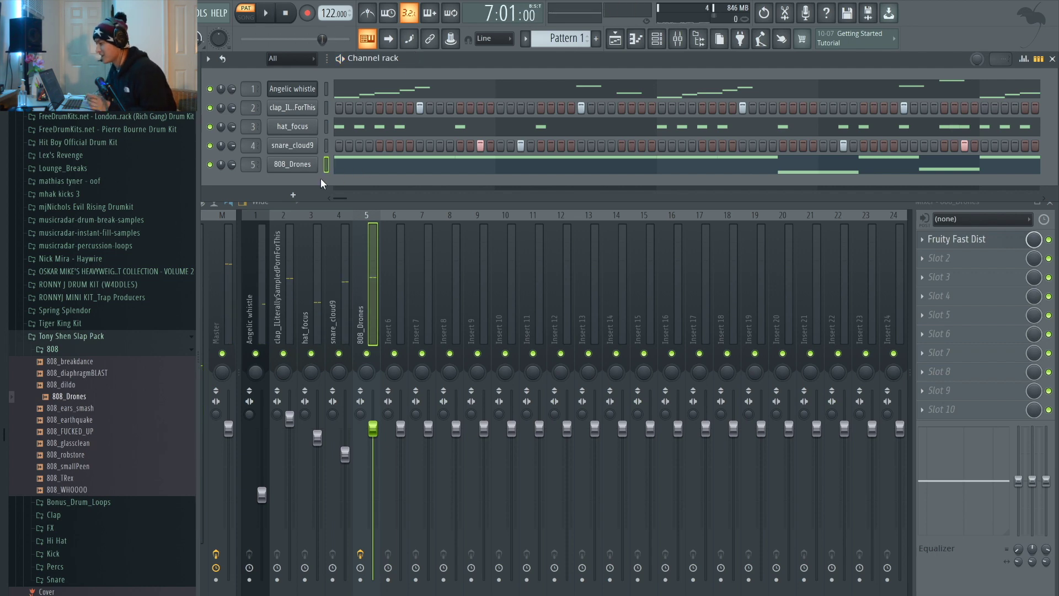
- Add a Sytrus instrument channel and audition its E-grand piano preset
left_click(301, 196)
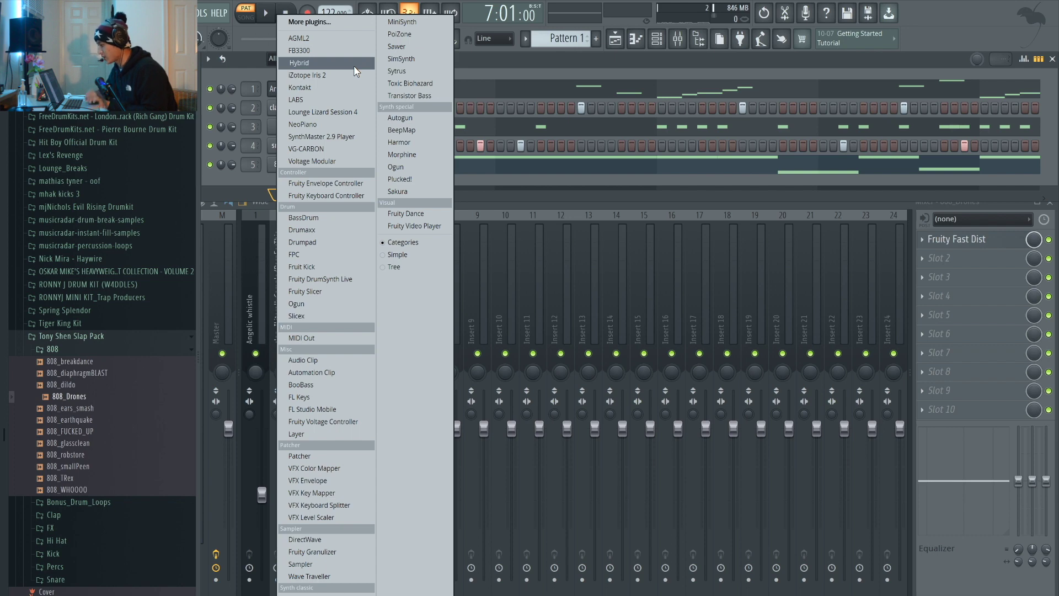
left_click(383, 69)
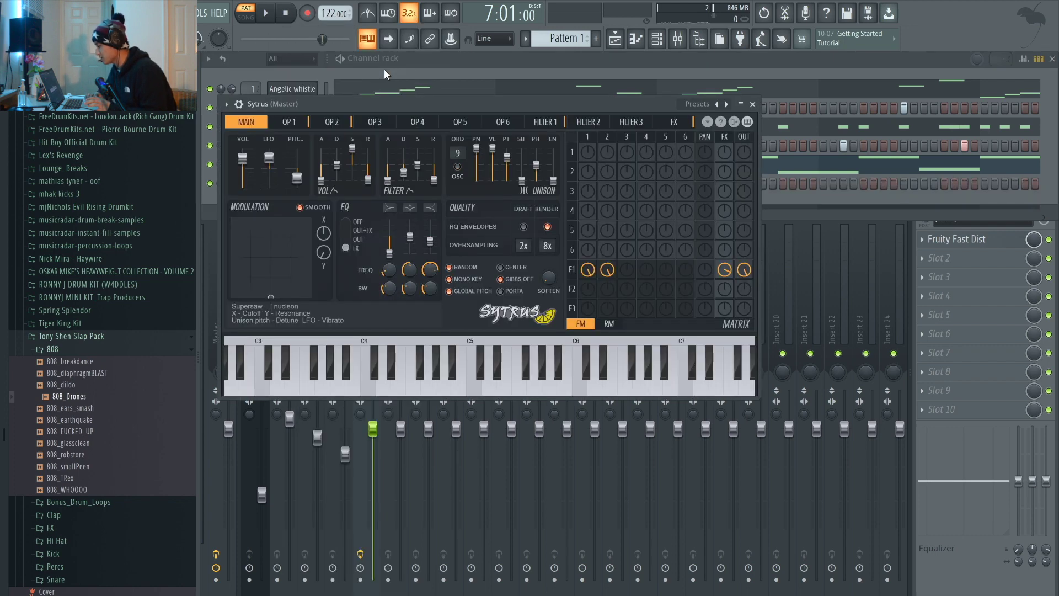
left_click(692, 103)
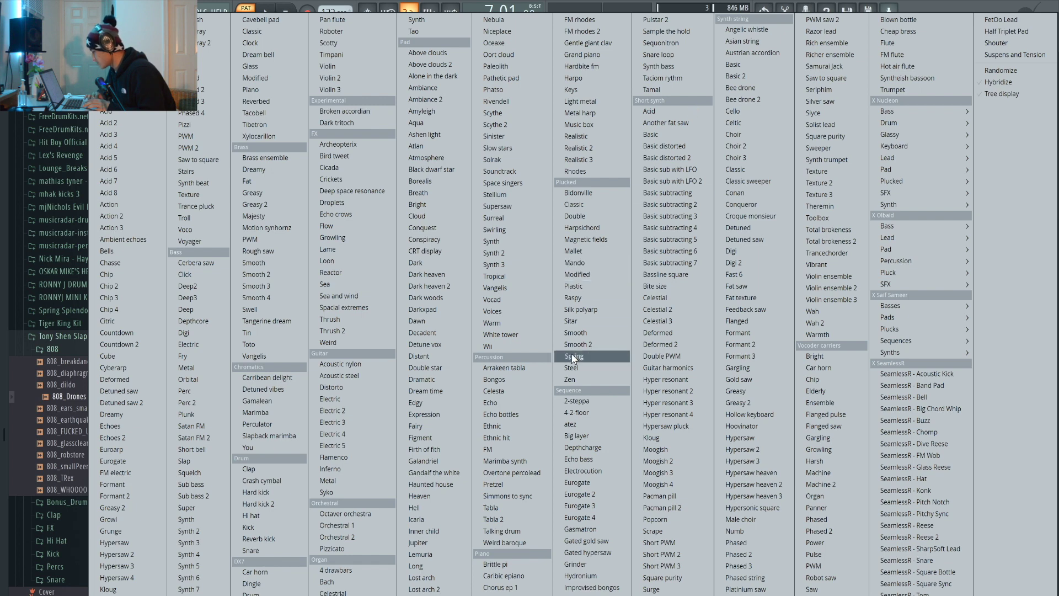
left_click(494, 595)
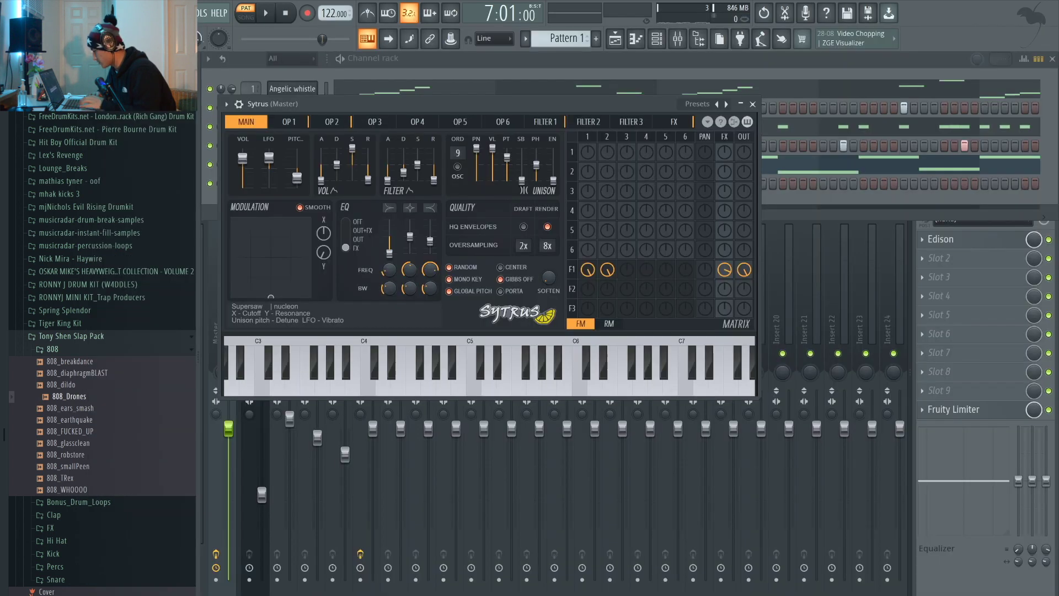
left_click(520, 371)
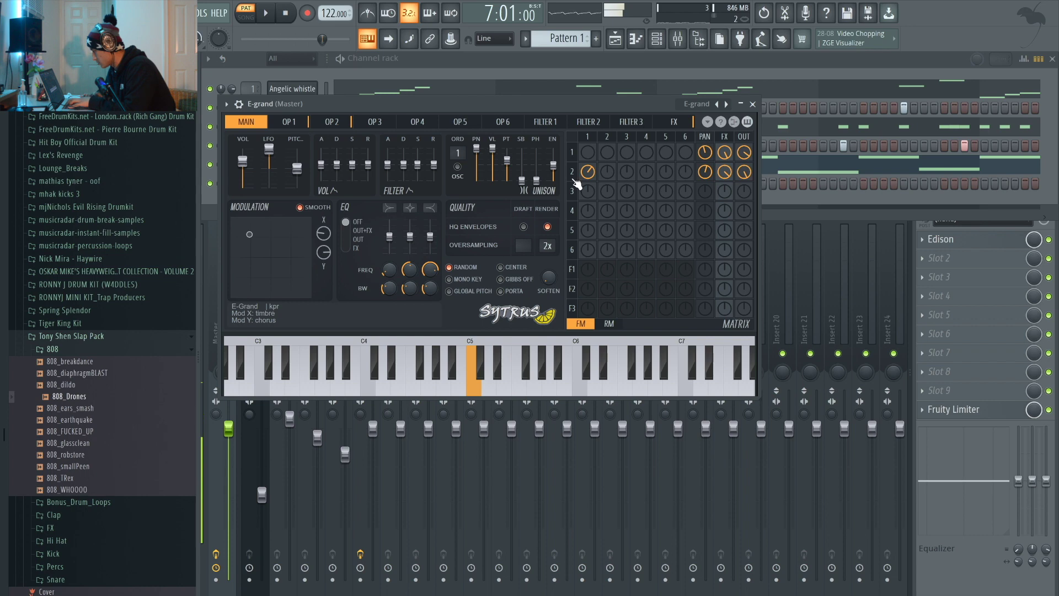
- Try the Electric preset, load the Realistic 2 piano preset in Sytrus instead and close the plugin
left_click(726, 104)
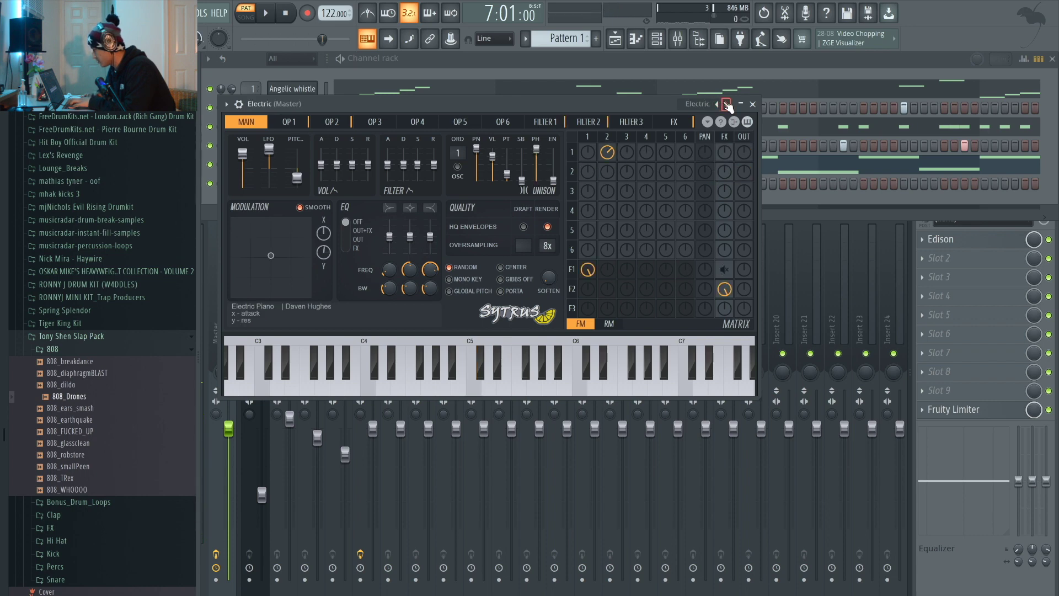
left_click(727, 105)
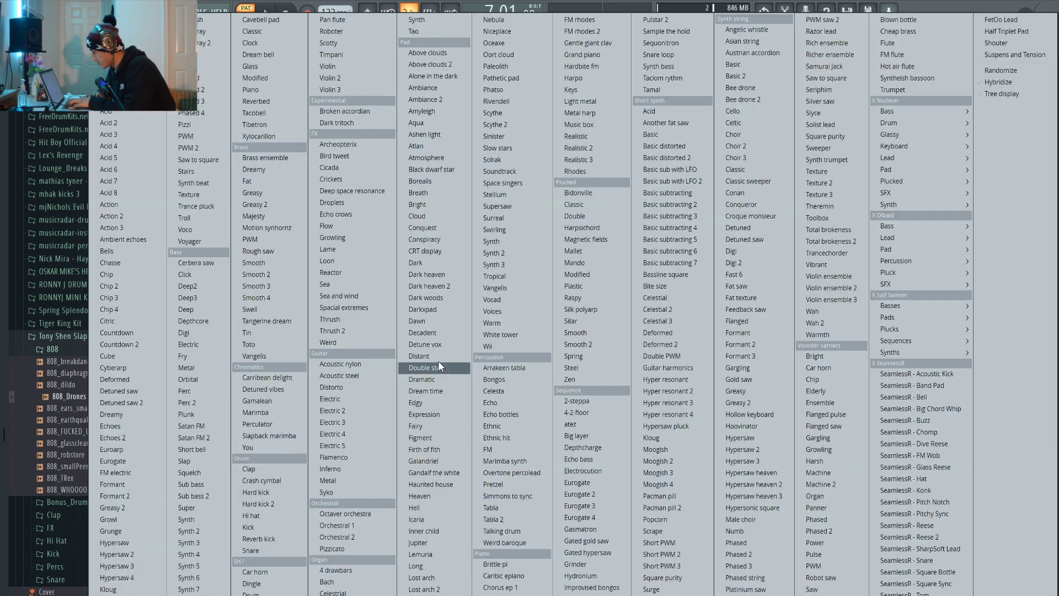
left_click(586, 148)
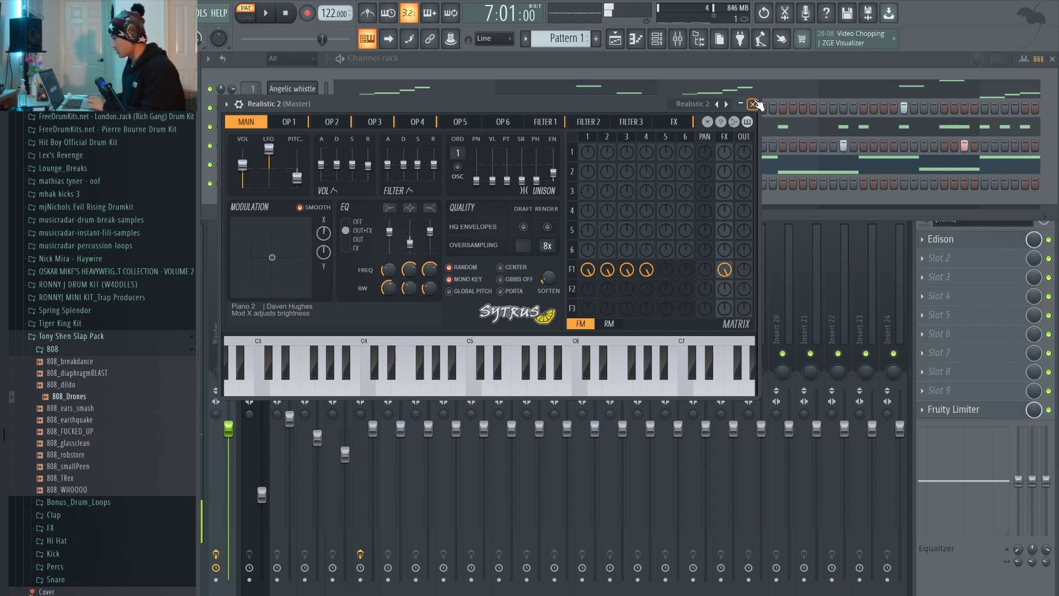
left_click(753, 104)
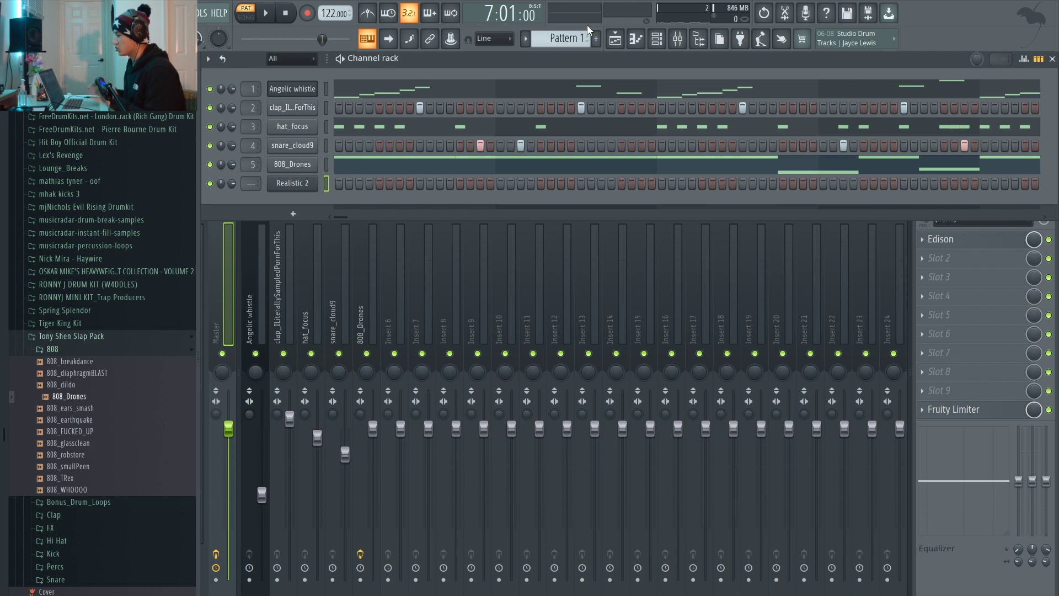
- Play the pattern and open the piano roll for the Realistic 2 channel at its lower octaves, then stop playback
key("space")
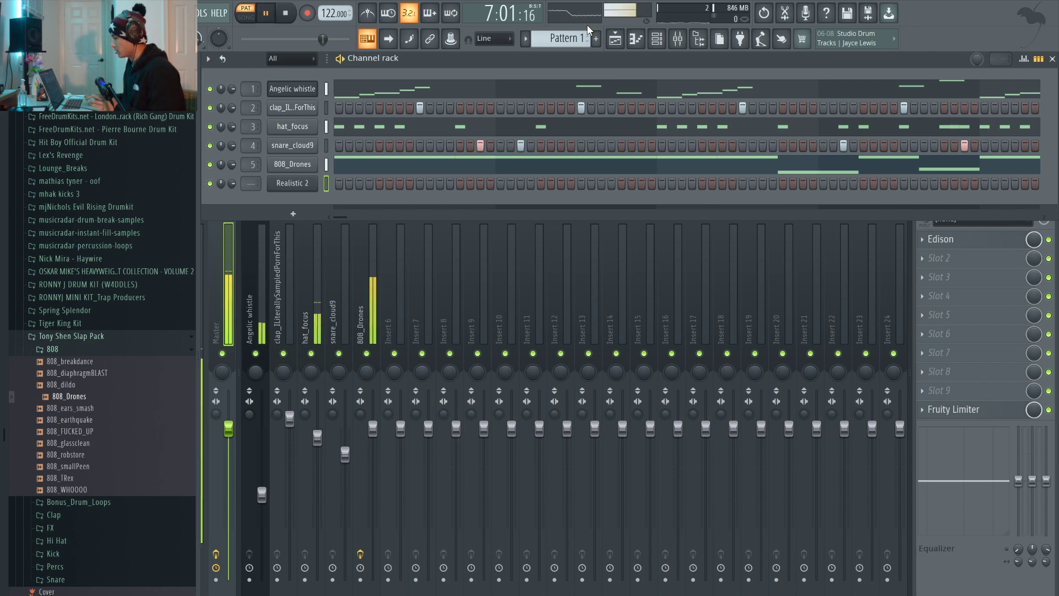
left_click(658, 39)
left_click(637, 39)
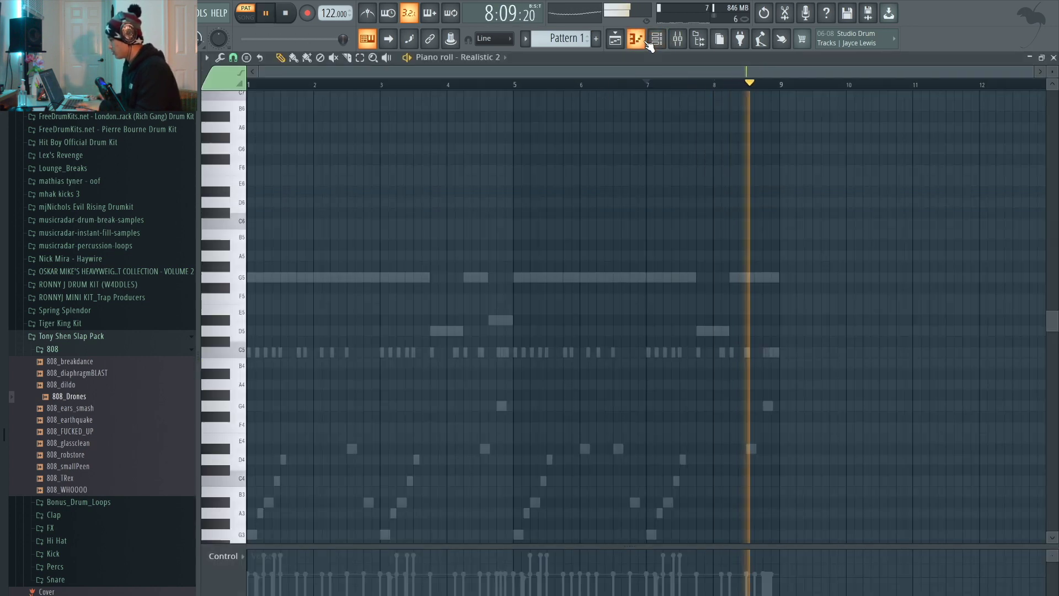
scroll(413, 273, "down", 5)
key("space")
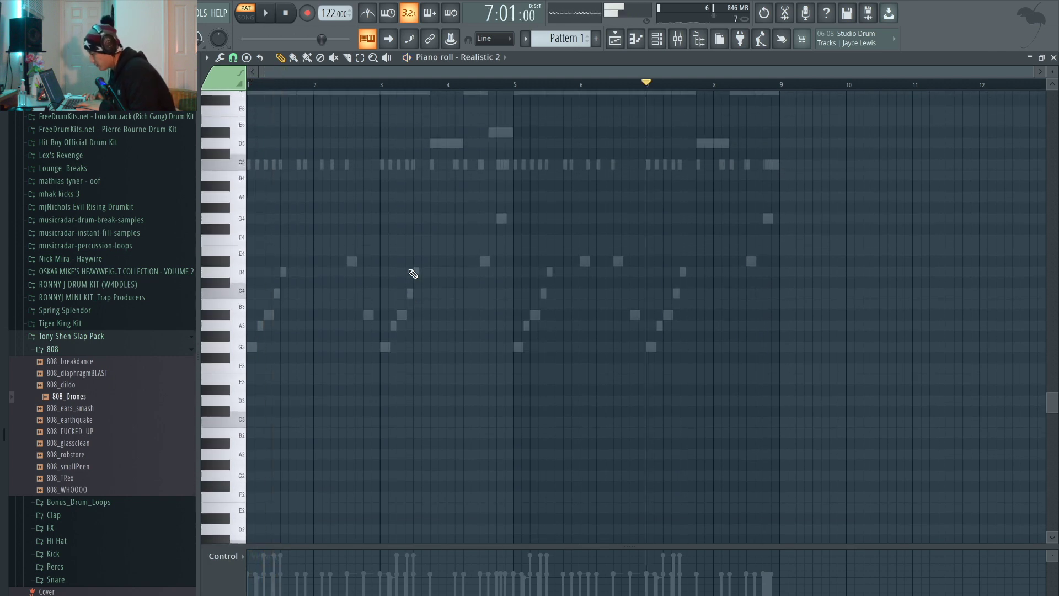
- Place one-bar G3 and G4 notes at the start of bar 1 and play the pattern from the beginning
left_click(259, 347)
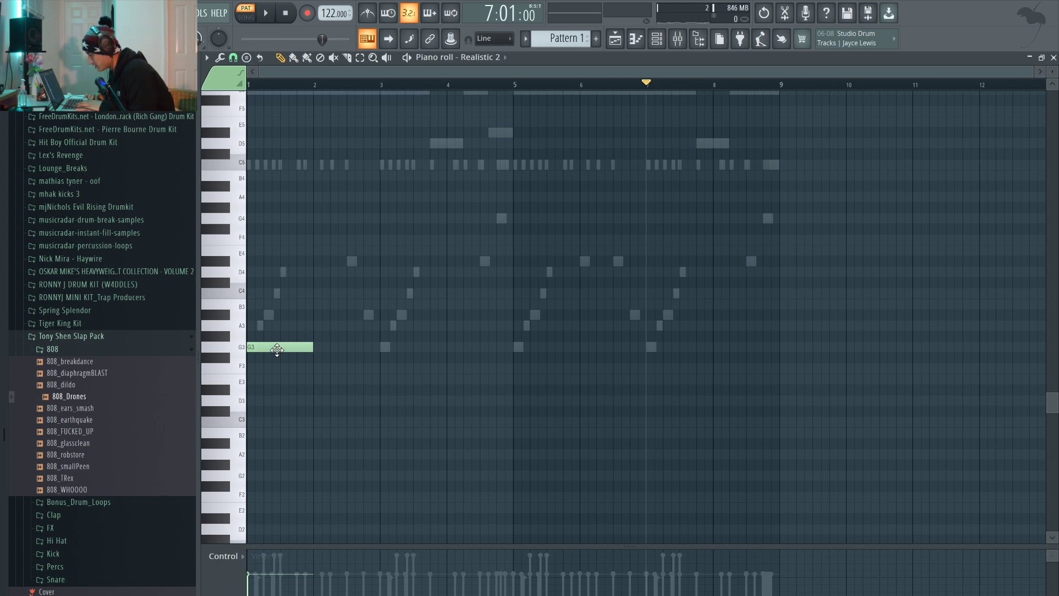
left_click_drag(277, 347, 255, 217)
left_click(262, 85)
key("space")
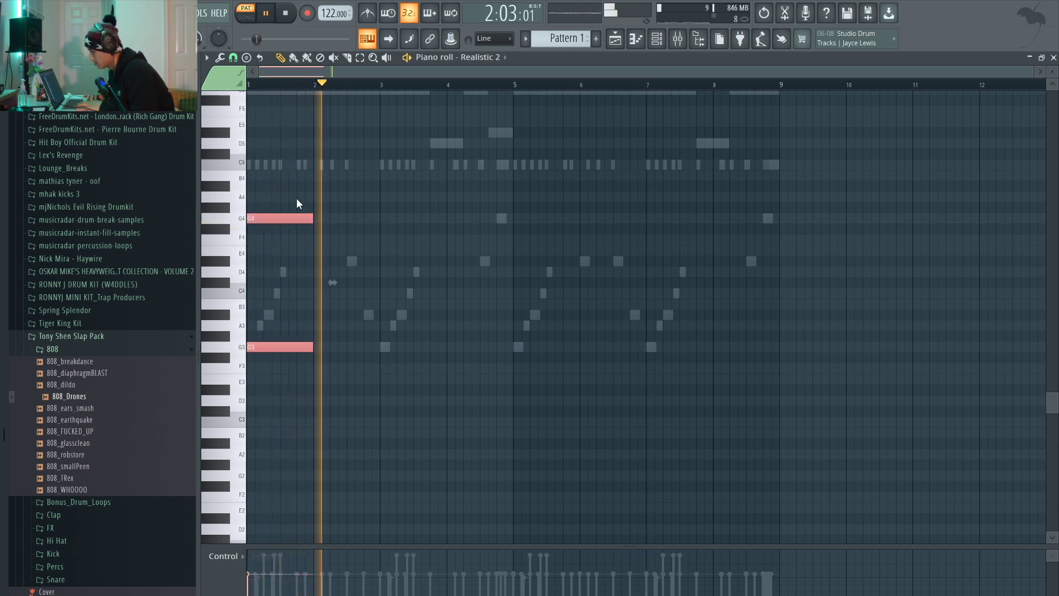
- Remove the stray extra G4 note, select the G3 and G4 notes in bar 1, shorten them to half a bar and replay
left_click(293, 218)
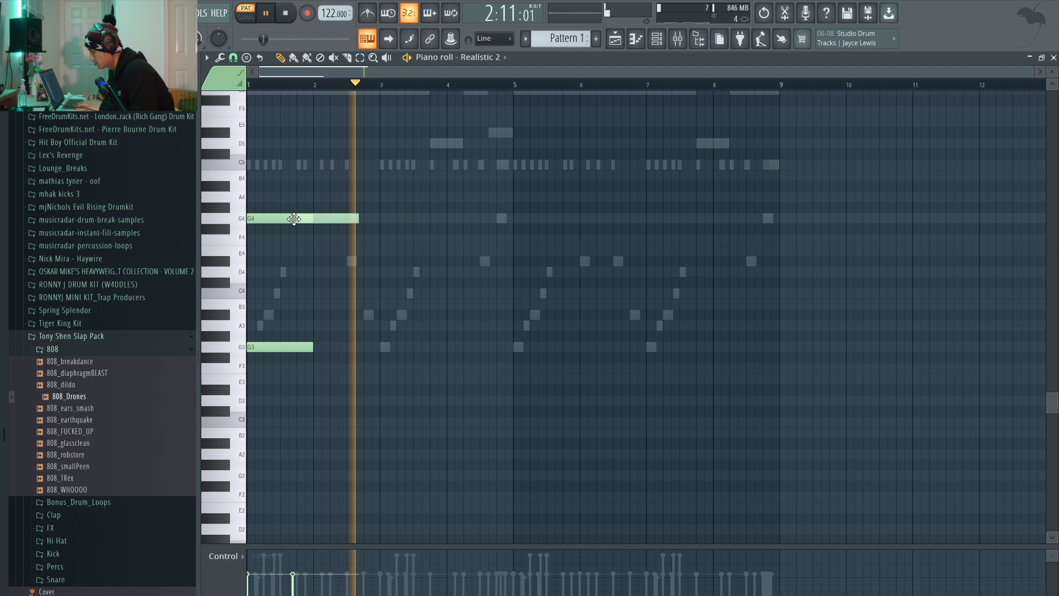
right_click(340, 220)
key("space")
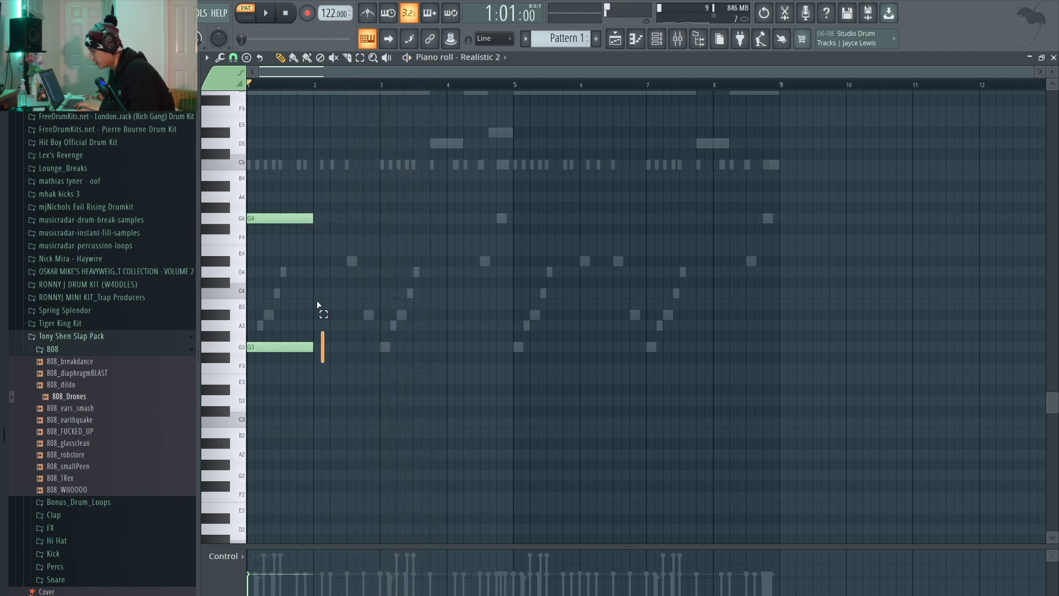
left_click_drag(324, 360, 308, 197)
key("space")
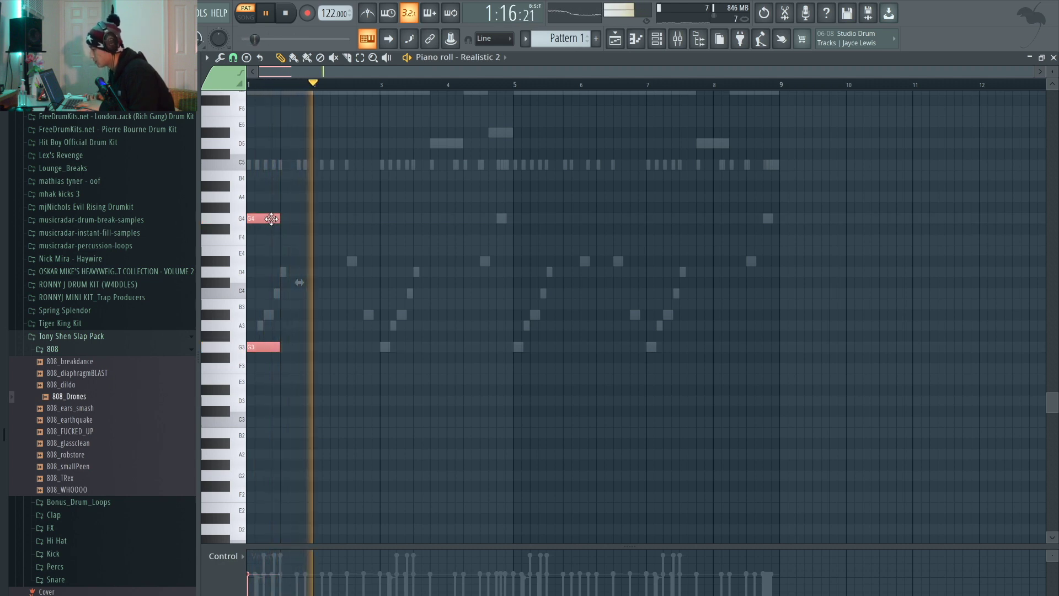
- Place half-bar D#4 and A#3 notes aligned at the middle of bar 2 and play from the start
key("space")
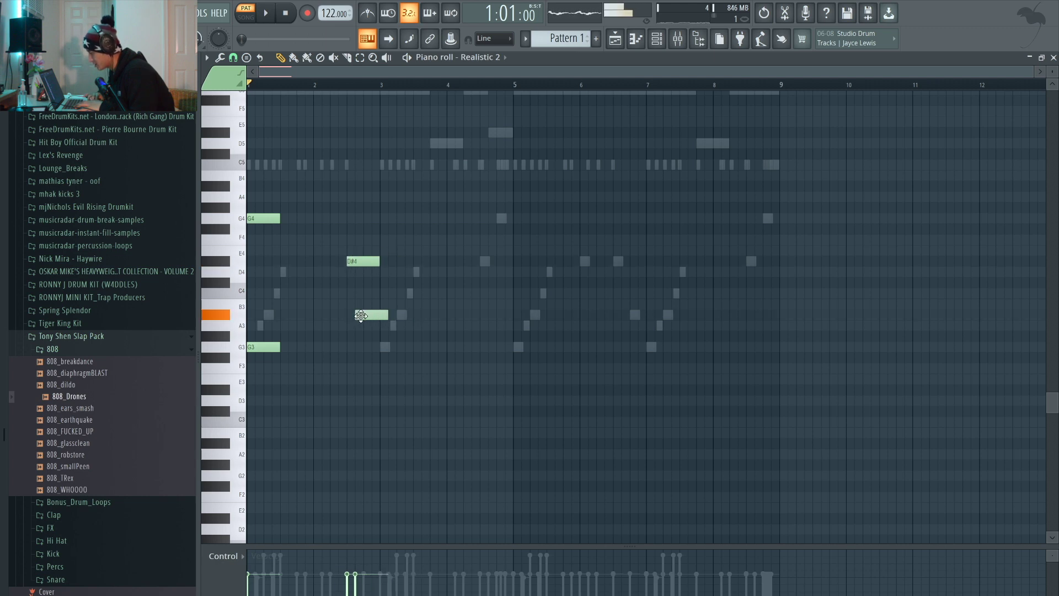
left_click_drag(353, 317, 357, 318)
key("space")
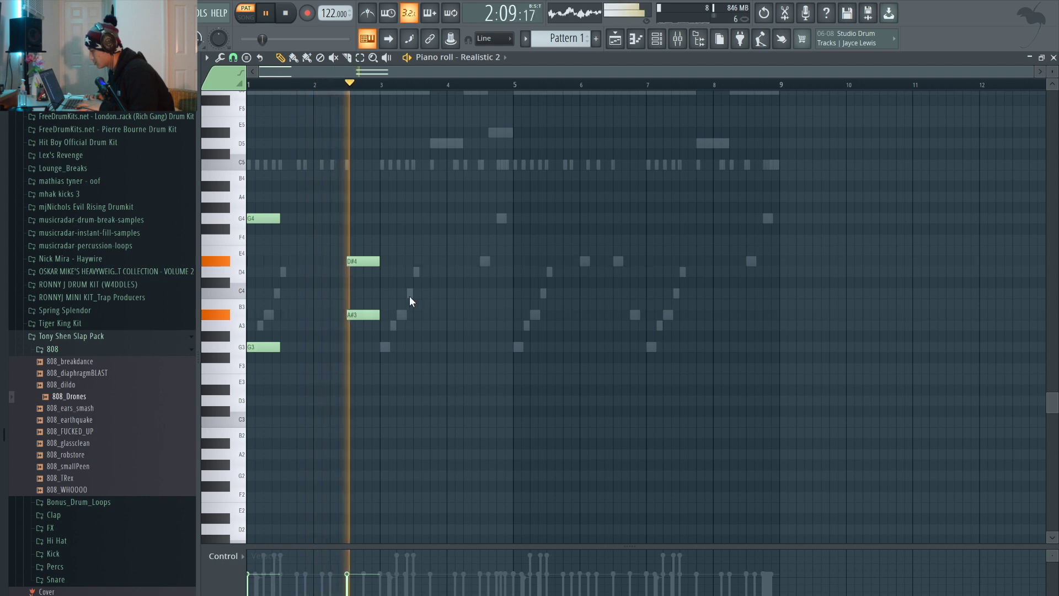
- Place half-bar G3 and G4 notes at the start of bar 3 and a D#4 note at the middle of bar 4, replaying the pattern
key("space")
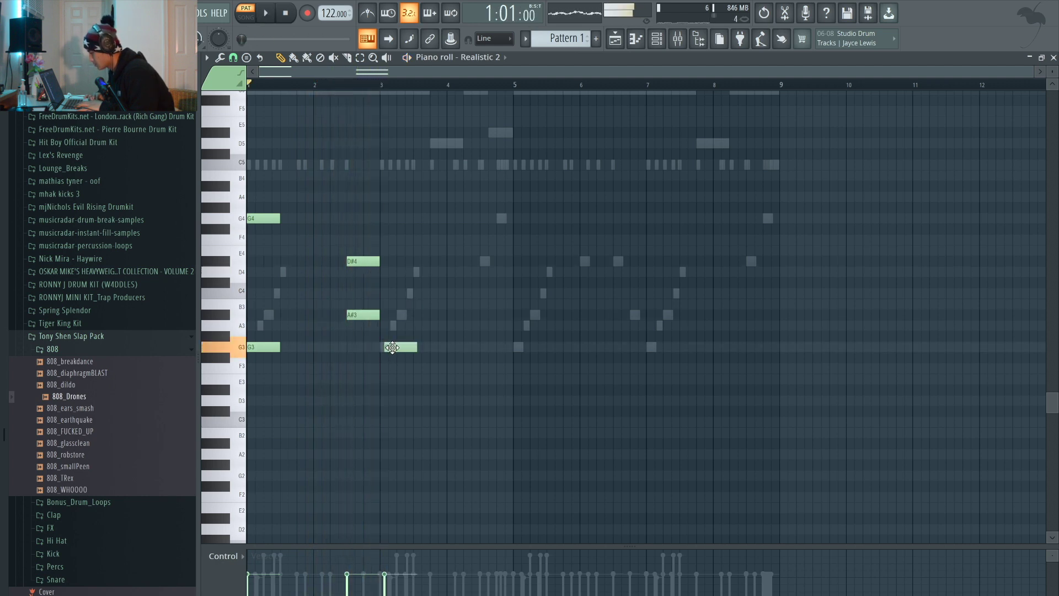
left_click_drag(392, 347, 388, 347)
key("space")
left_click(383, 219)
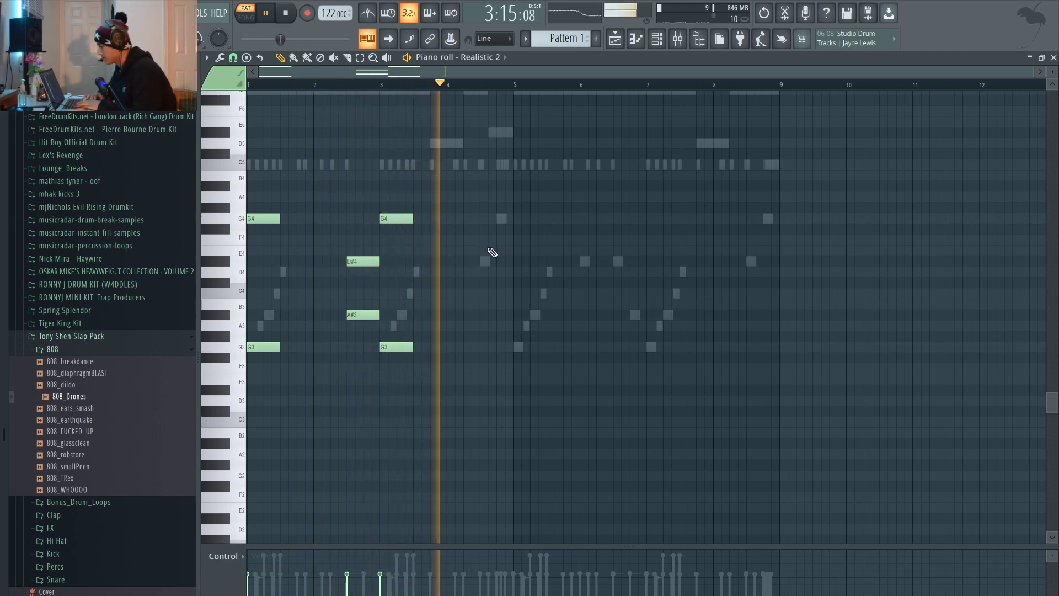
left_click(488, 261)
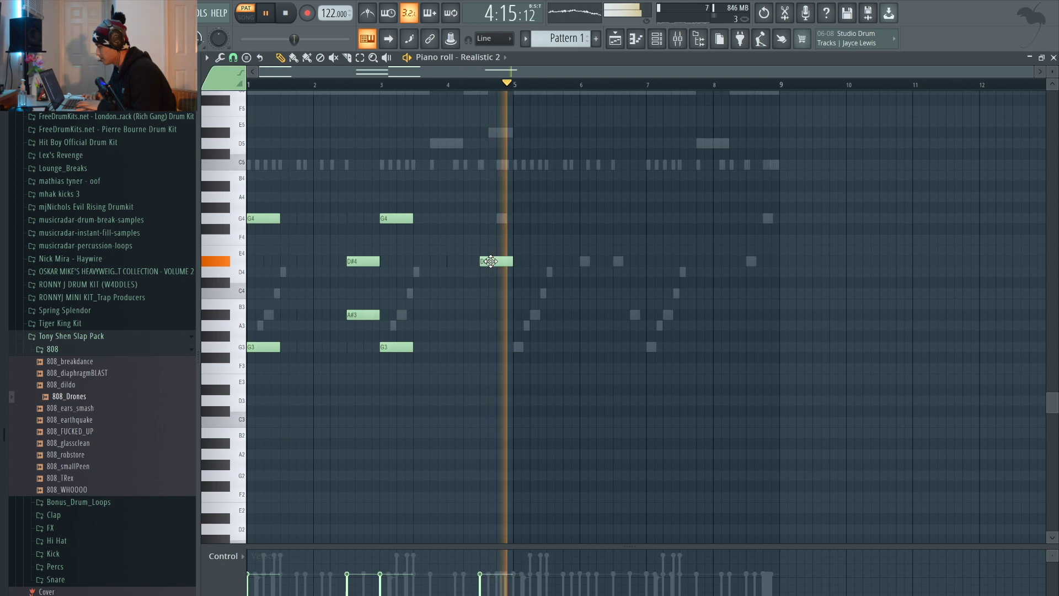
- Add a half-bar G4 note at the middle of bar 4, replay, and copy the four-bar piano part to bars 5–8
key("space")
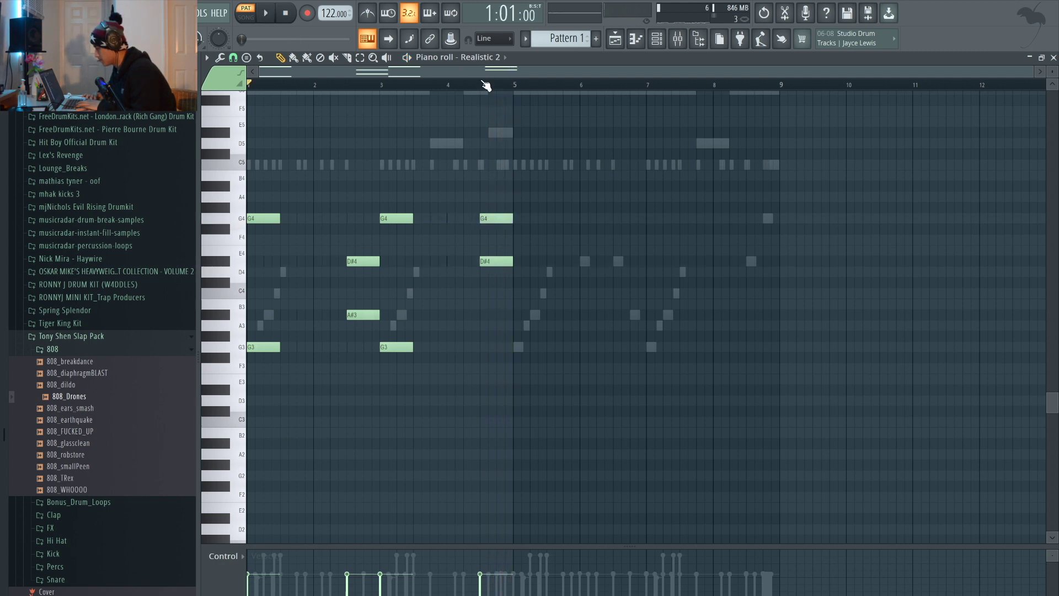
key("space")
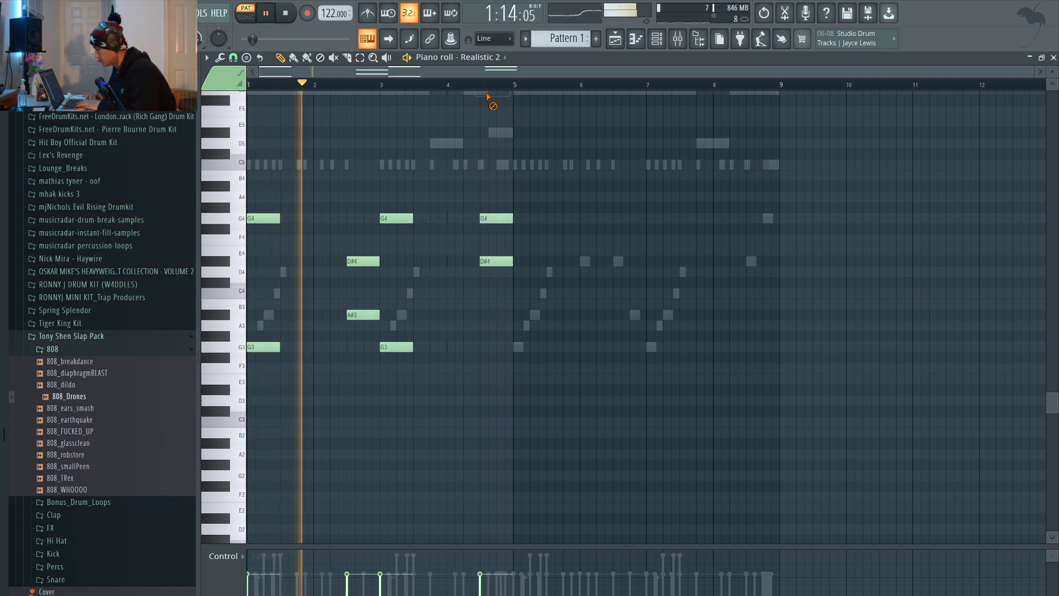
mouse_move(568, 389)
left_mouse_down()
mouse_move(256, 199)
mouse_move(535, 245)
mouse_move(519, 250)
left_mouse_up()
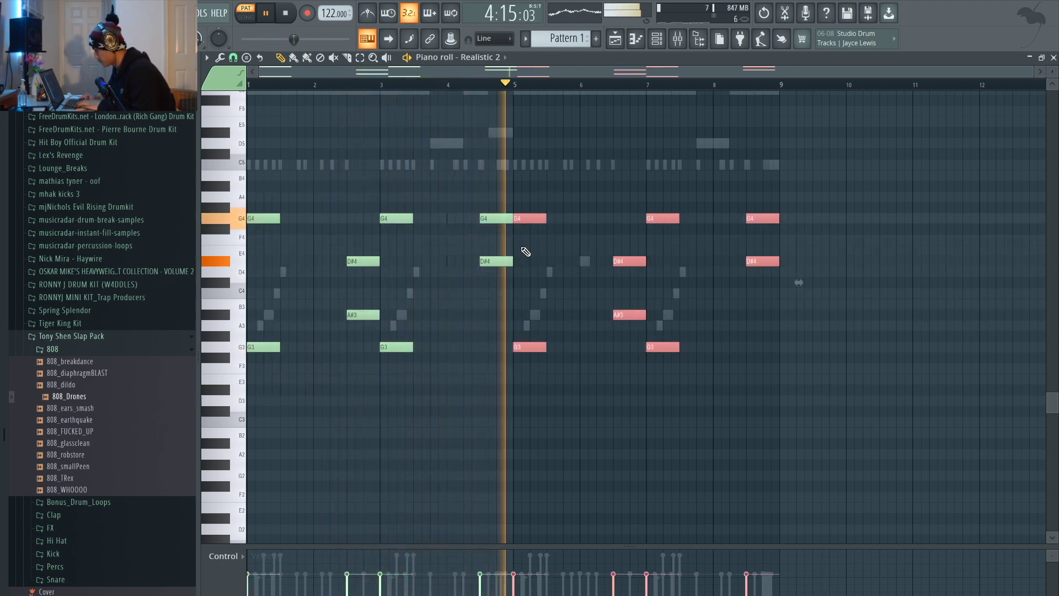
- Transpose the copied piano notes in bars 5–8 down one octave and replay the Realistic 2 part
key("space")
key("ctrl+Down")
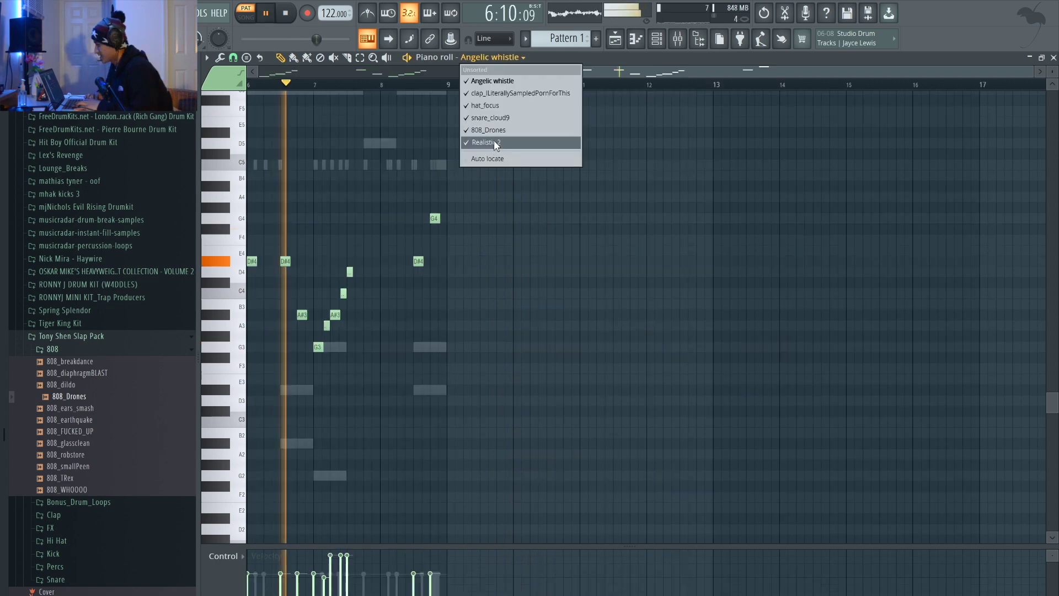
left_click(494, 143)
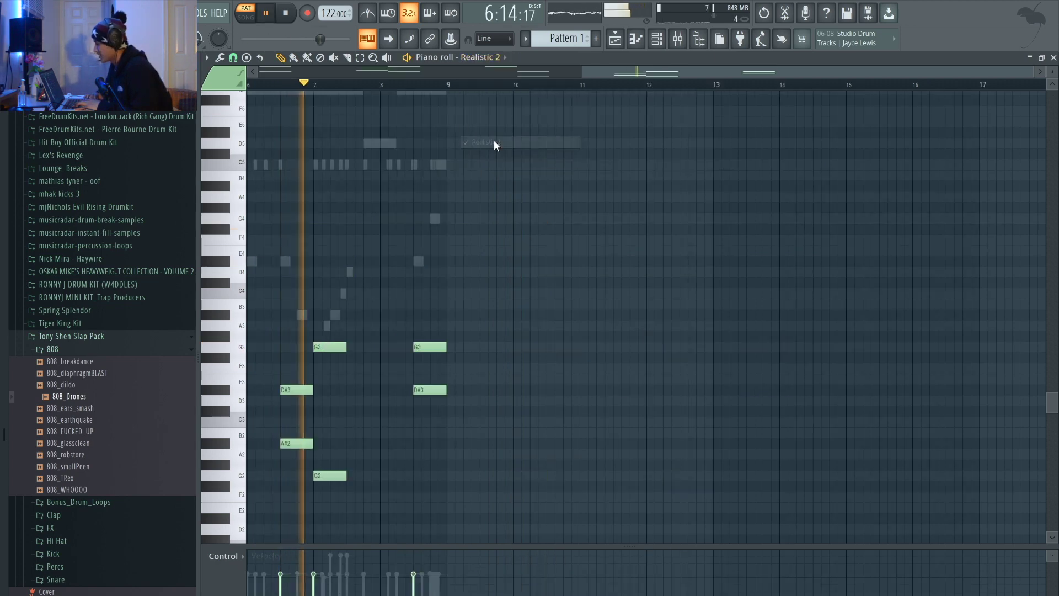
left_click_drag(847, 158, 885, 179)
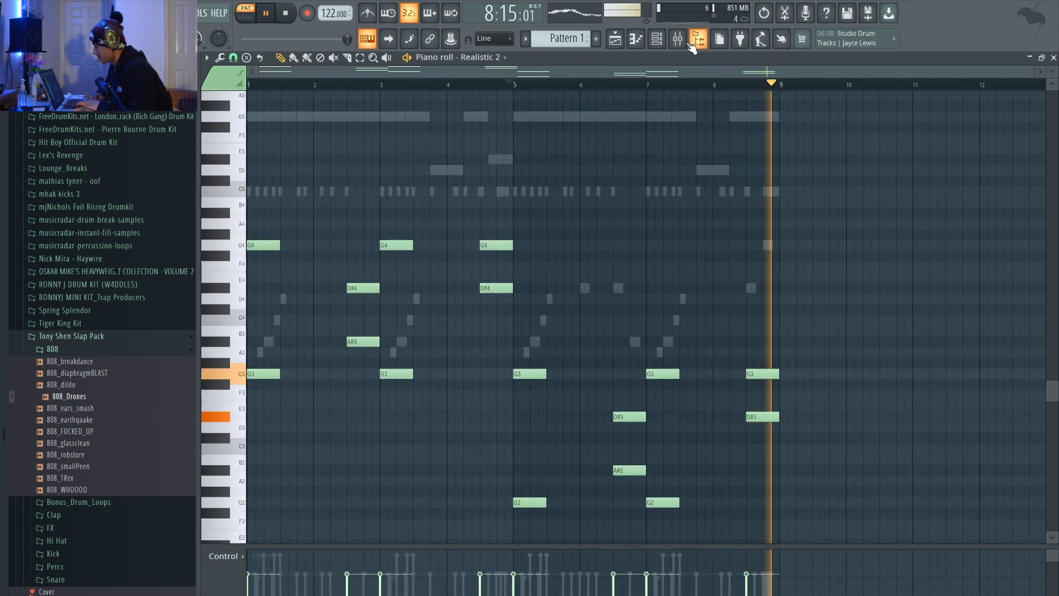
- Stop playback and route the Realistic 2 channel to mixer insert 6
key("F9")
key("space")
left_click(635, 40)
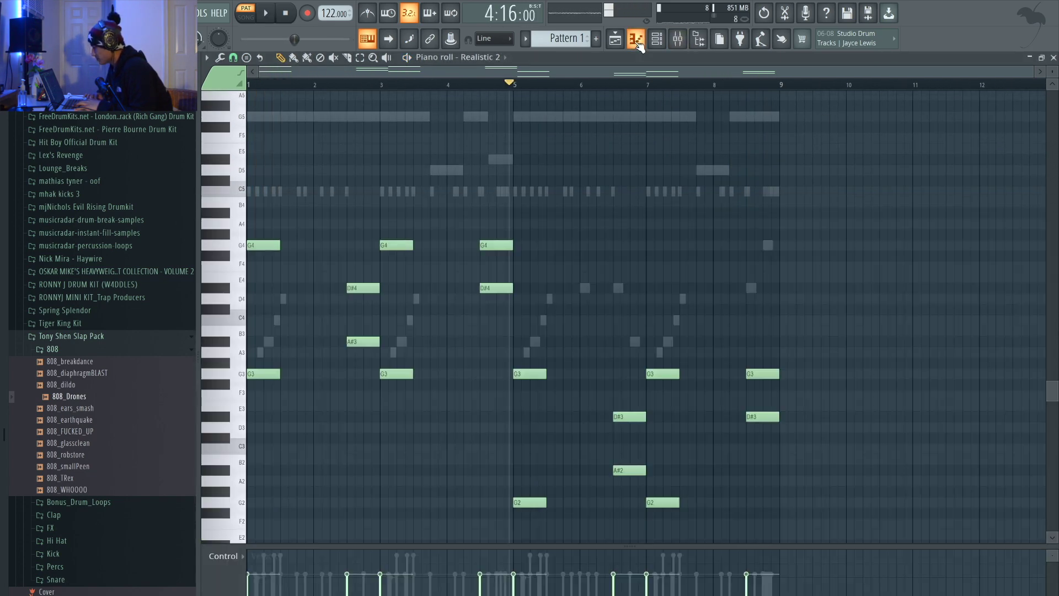
left_click(656, 40)
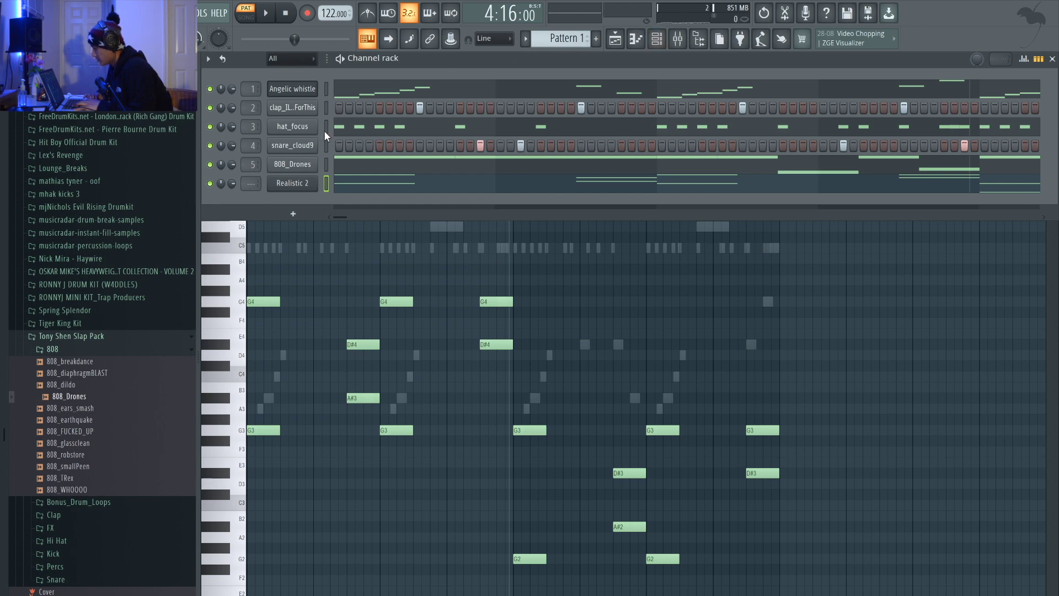
left_click(678, 41)
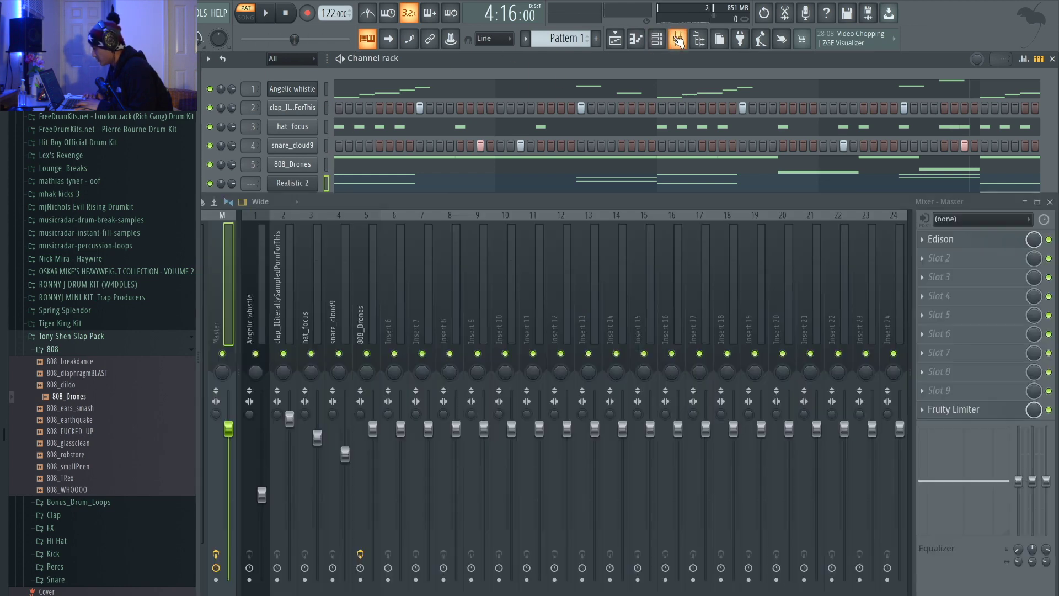
left_click(396, 280)
key("ctrl+l")
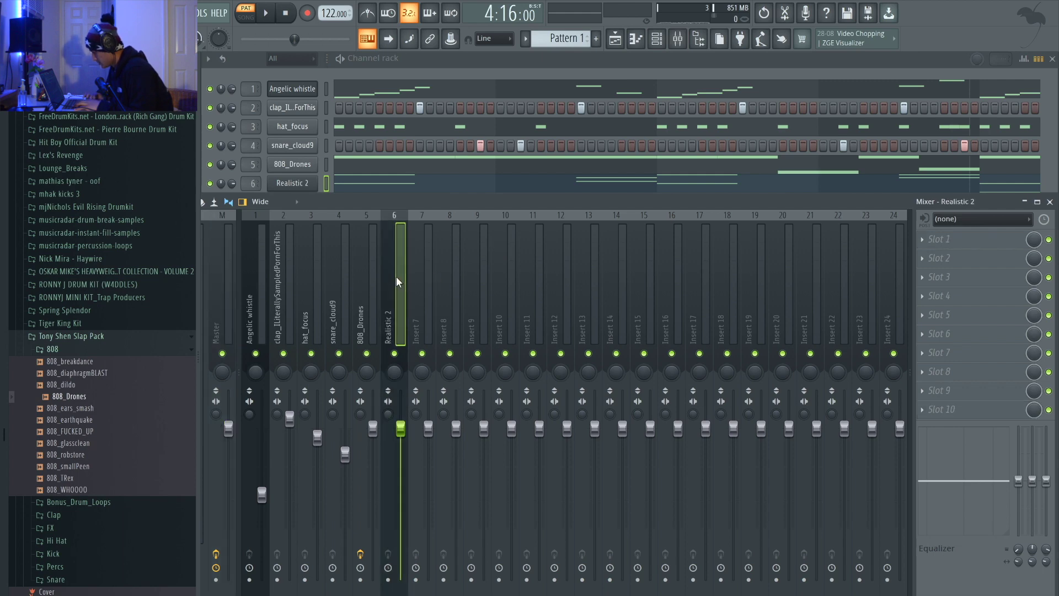
- Solo the Realistic 2 mixer track, play the pattern and lower the track's volume to balance it with the other sounds
right_click(394, 353)
key("space")
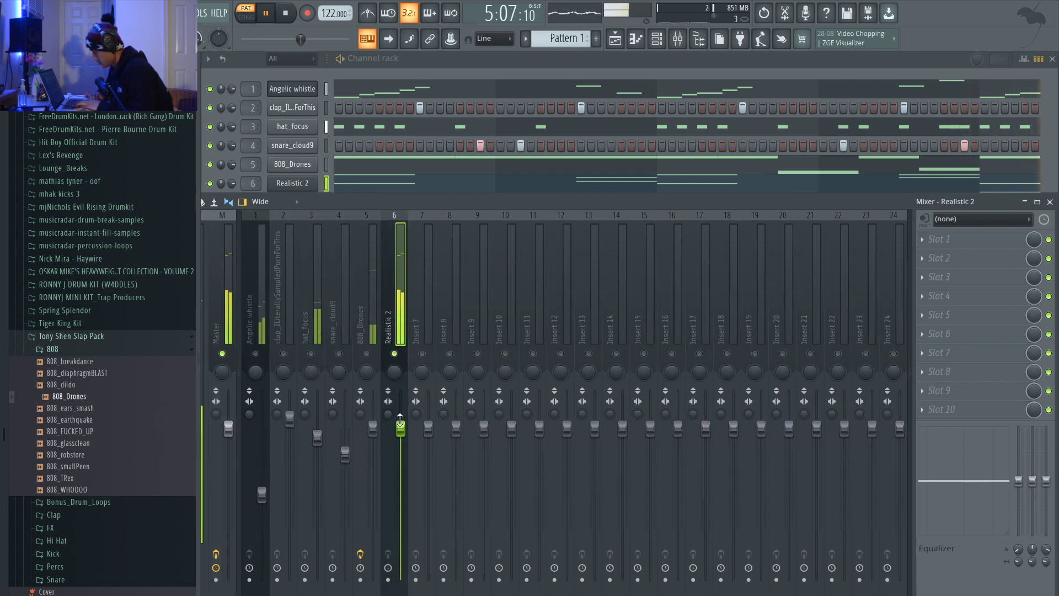
left_click_drag(400, 427, 402, 436)
left_click_drag(455, 197, 524, 123)
left_click_drag(468, 381, 467, 391)
key("space")
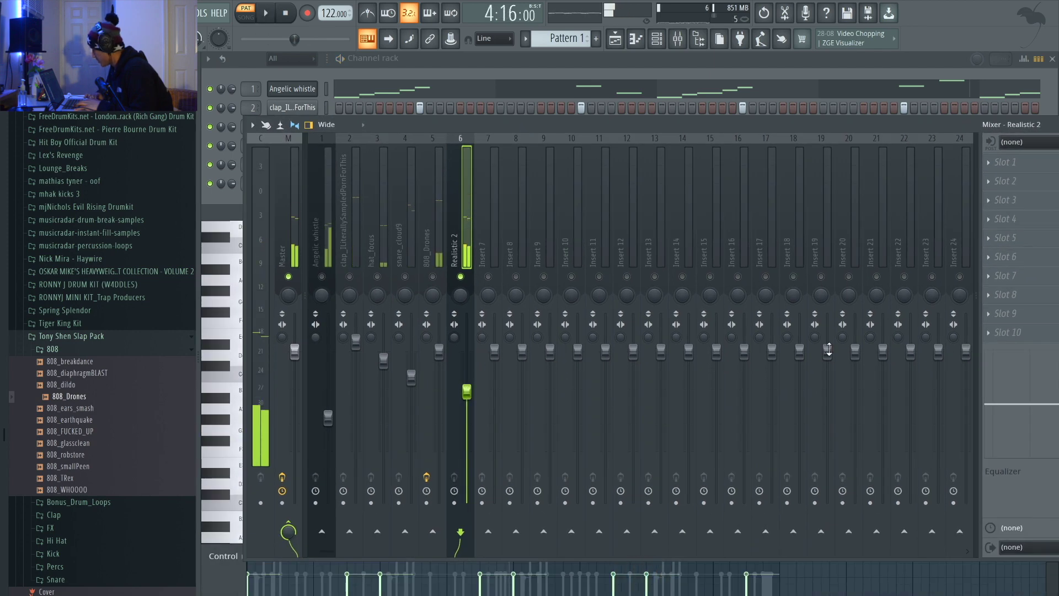
- Load Fruity Parametric EQ 2 in slot 1 of the Realistic 2 track and set band 1 as a low cut around 200 Hz
left_click(1029, 163)
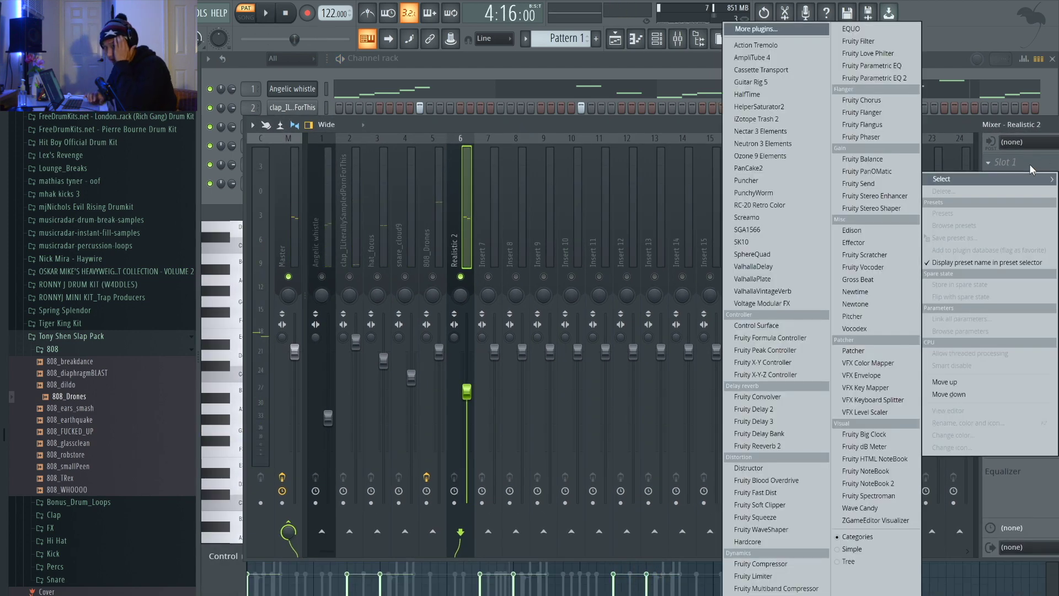
left_click(861, 76)
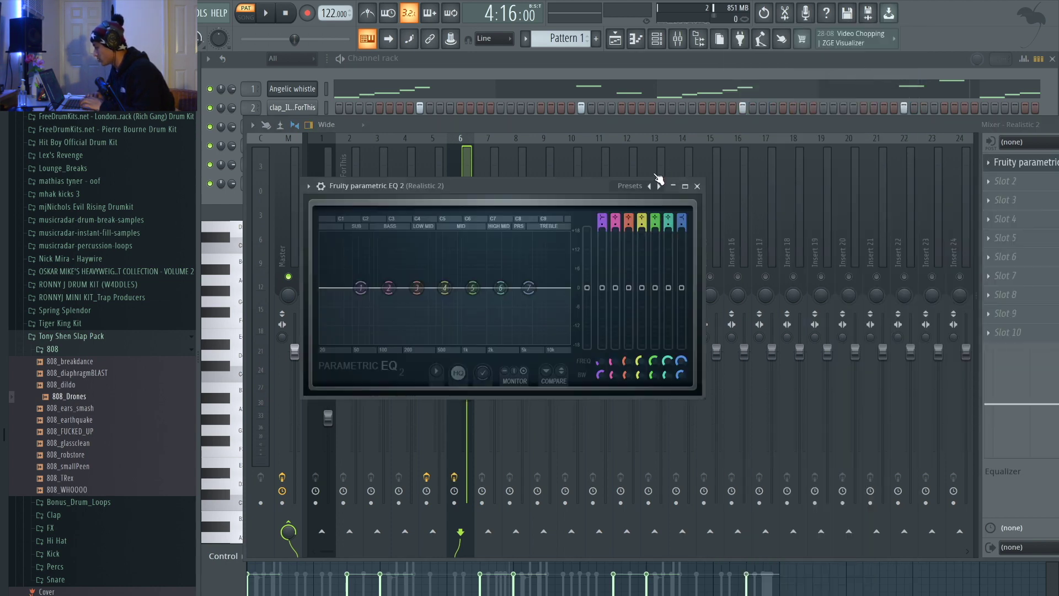
left_click_drag(602, 221, 602, 230)
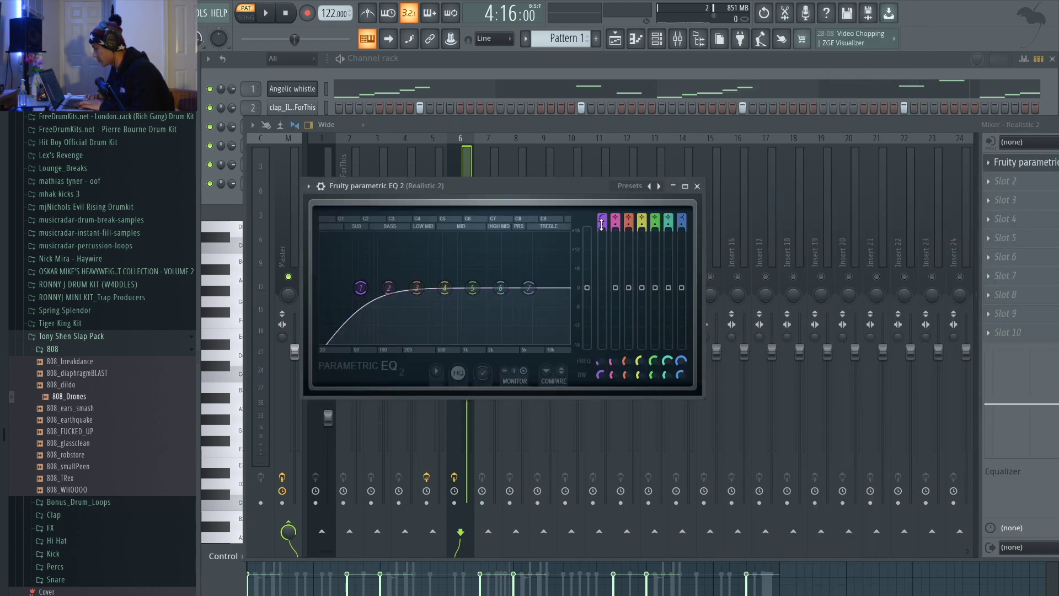
key("space")
left_click_drag(361, 287, 417, 293)
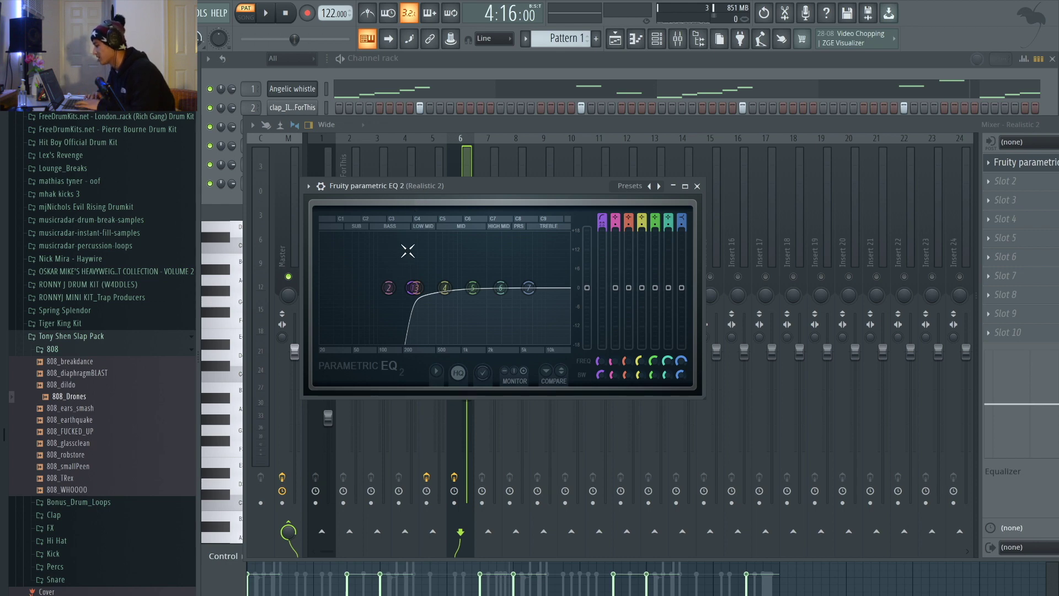
- Pull the EQ's band 7 lower in frequency and gain to soften the highs, close the EQ and unsolo the Realistic 2 track
key("space")
left_click_drag(529, 287, 499, 306)
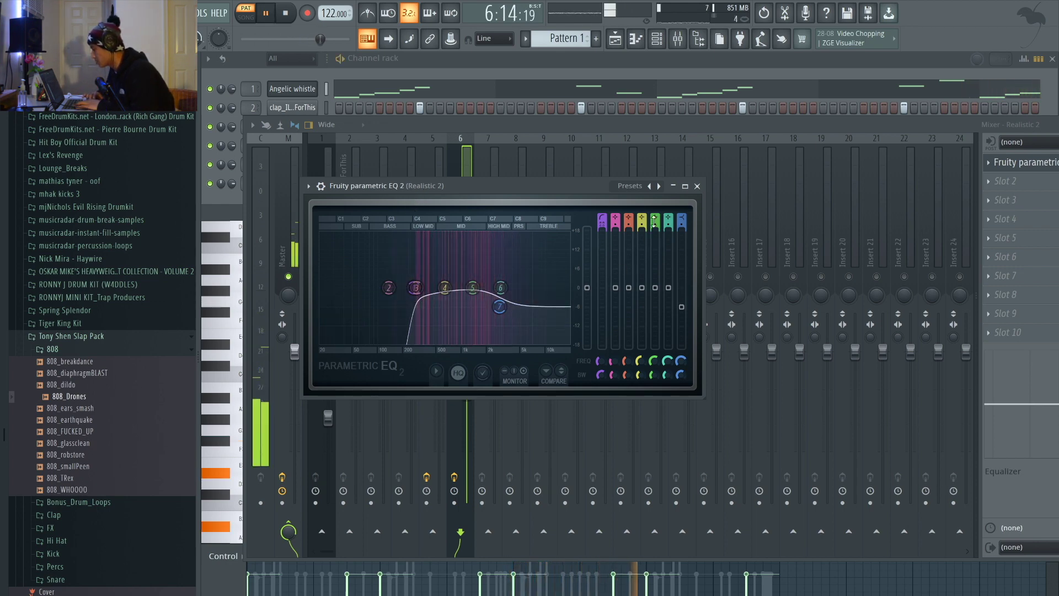
left_click(697, 186)
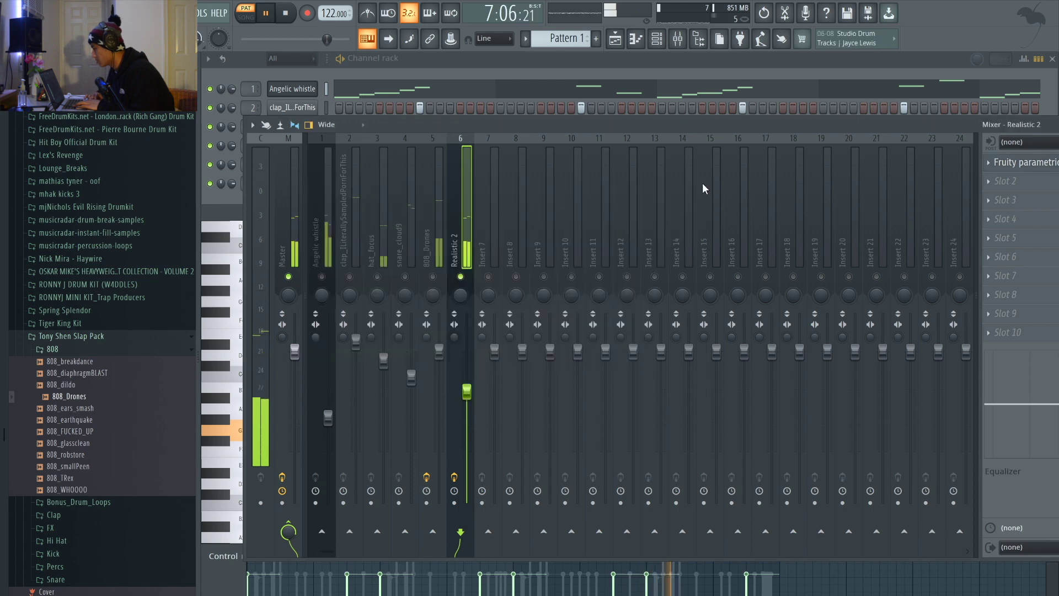
right_click(460, 277)
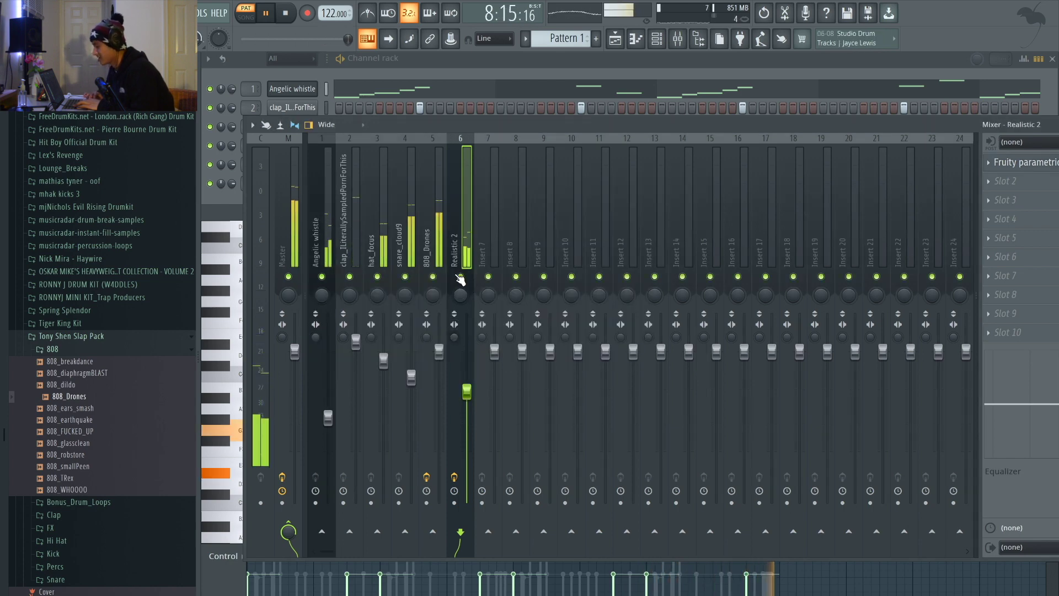
- Load OpenHat_Rain from Tony Shen Slap Pack's open hi-hats as a new channel and place a hit on beat 2 of bar 1
left_click(574, 63)
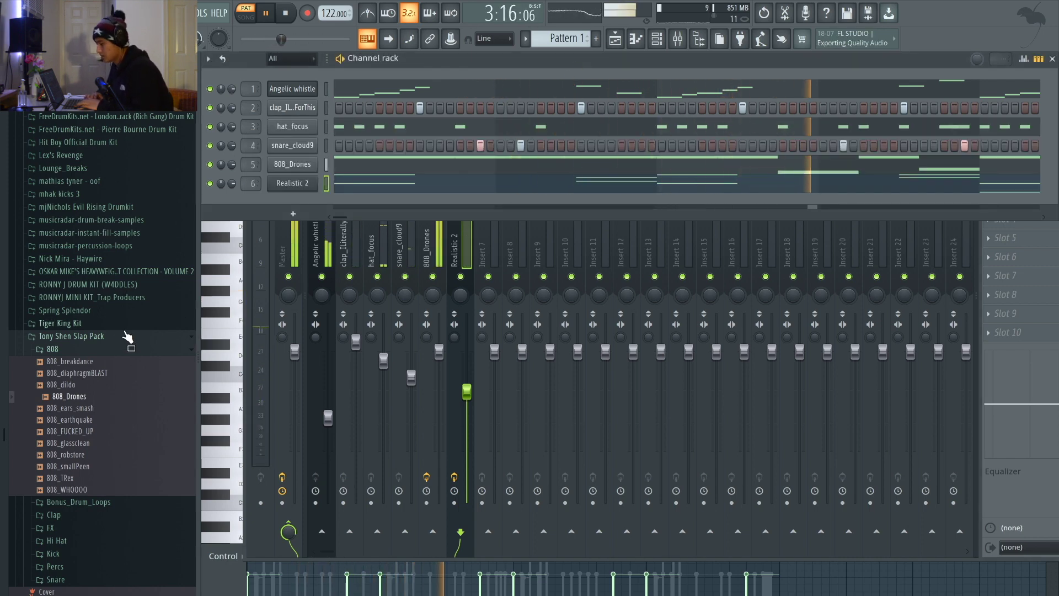
left_click(99, 338)
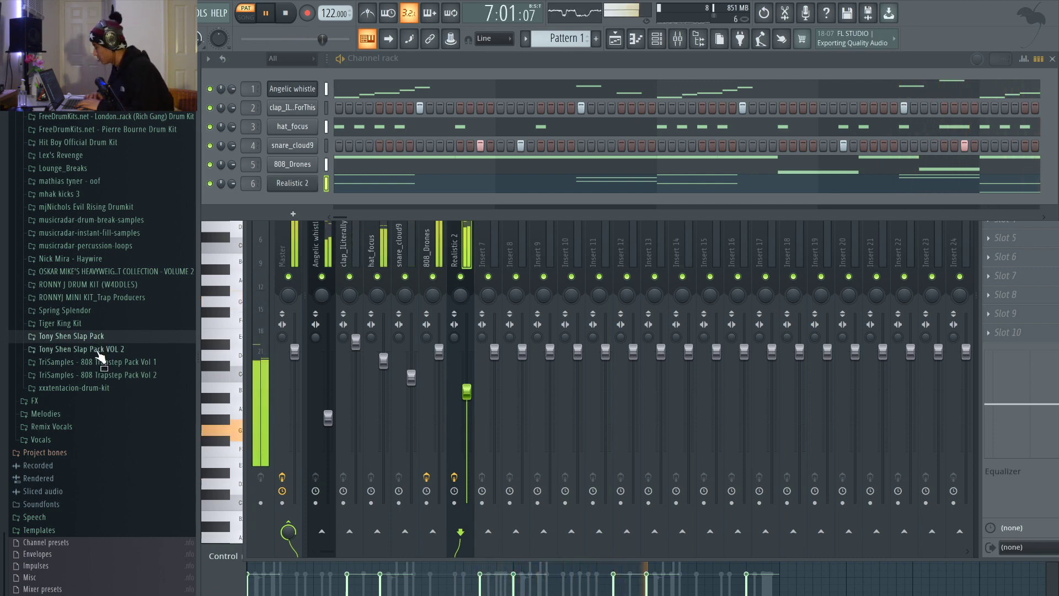
left_click(89, 336)
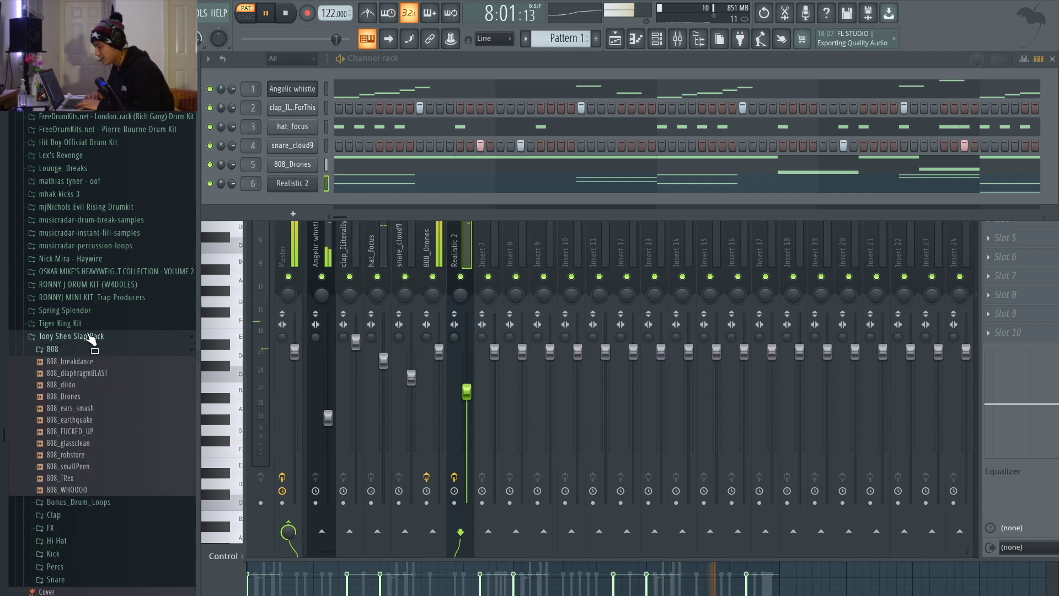
key("space")
left_click(81, 353)
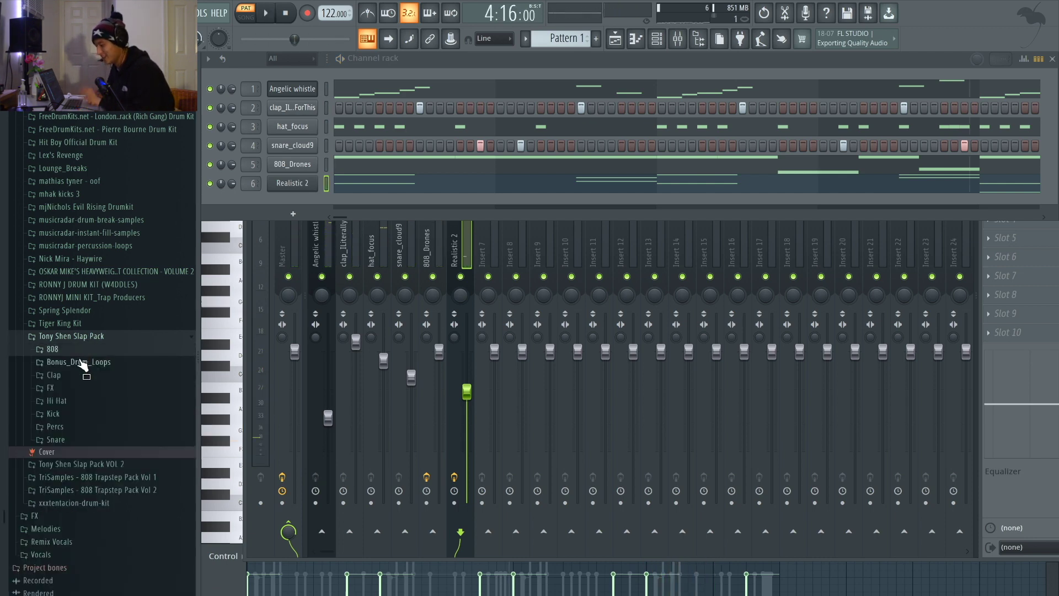
left_click(84, 401)
left_click(74, 497)
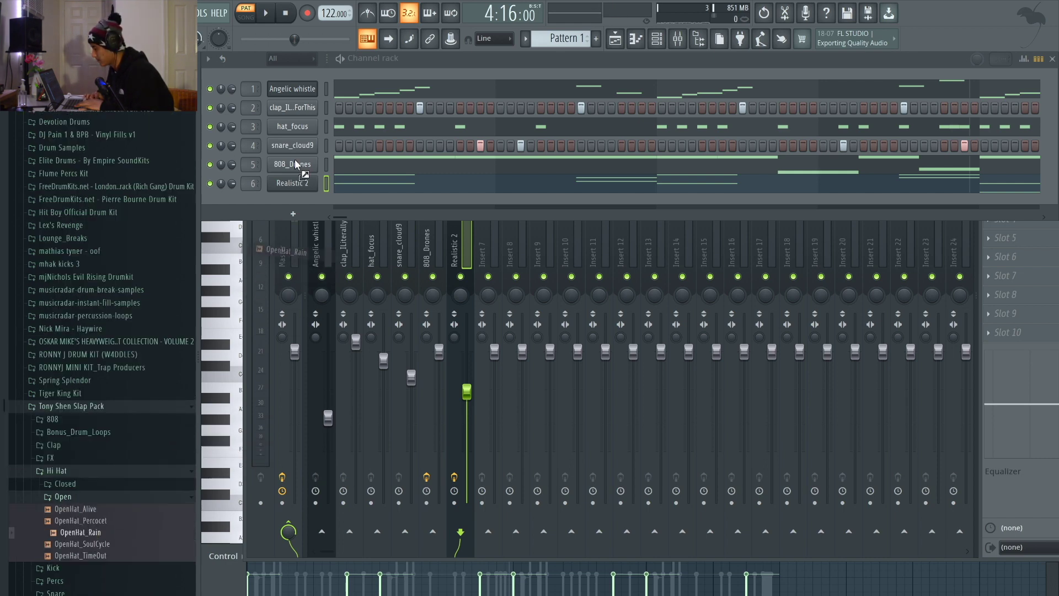
left_click_drag(290, 171, 287, 193)
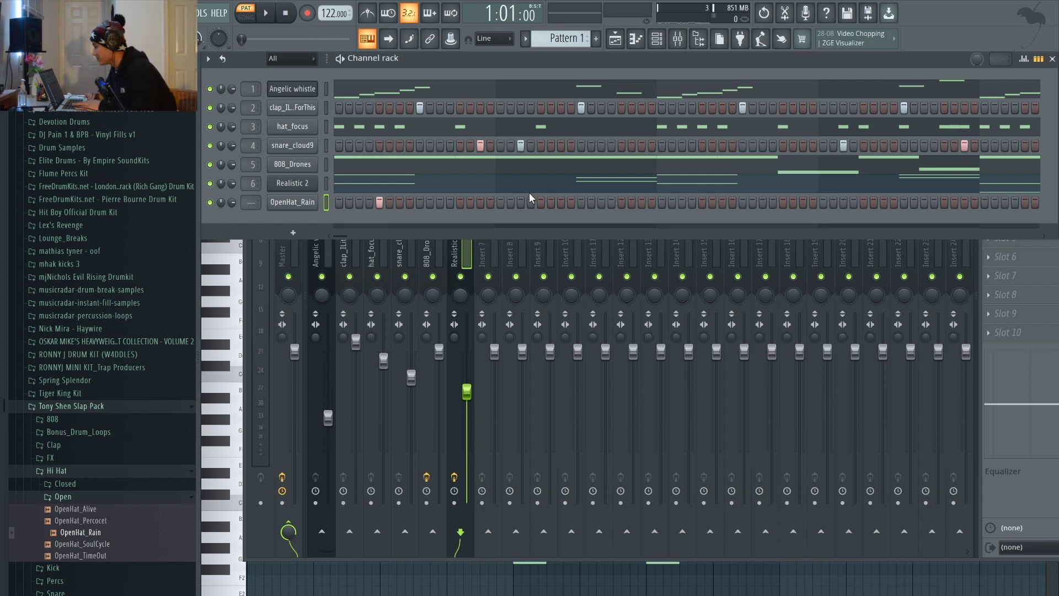
- Add an OpenHat_Rain hit on beat 2 of bar 3 and copy both open-hat hits to bars 5 and 7 during playback
key("space")
left_click(699, 202)
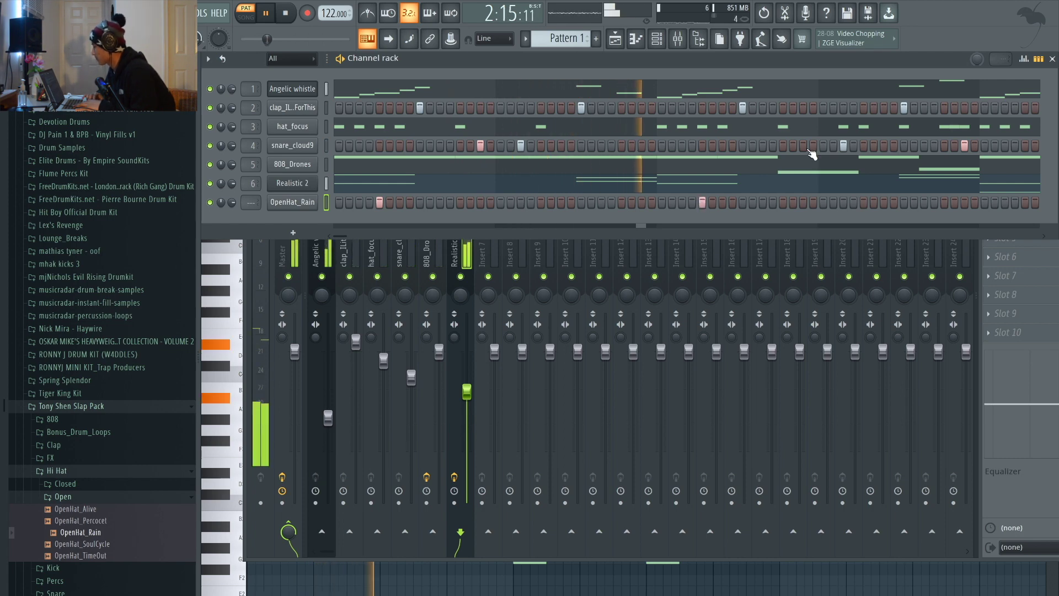
left_click(1038, 59)
left_click(615, 204)
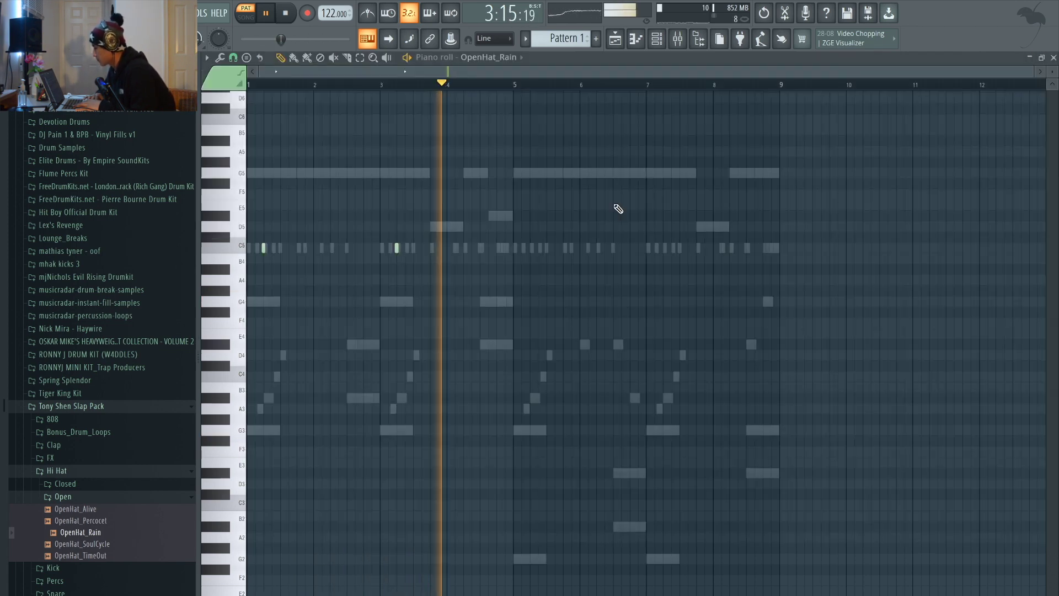
left_click_drag(547, 348, 179, 116)
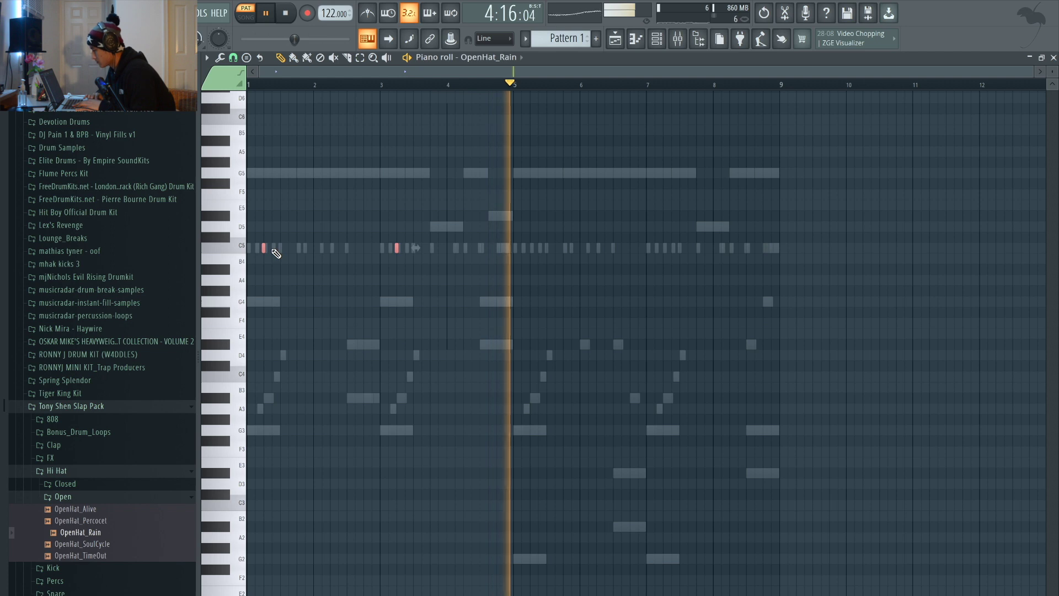
left_click_drag(263, 248, 529, 279)
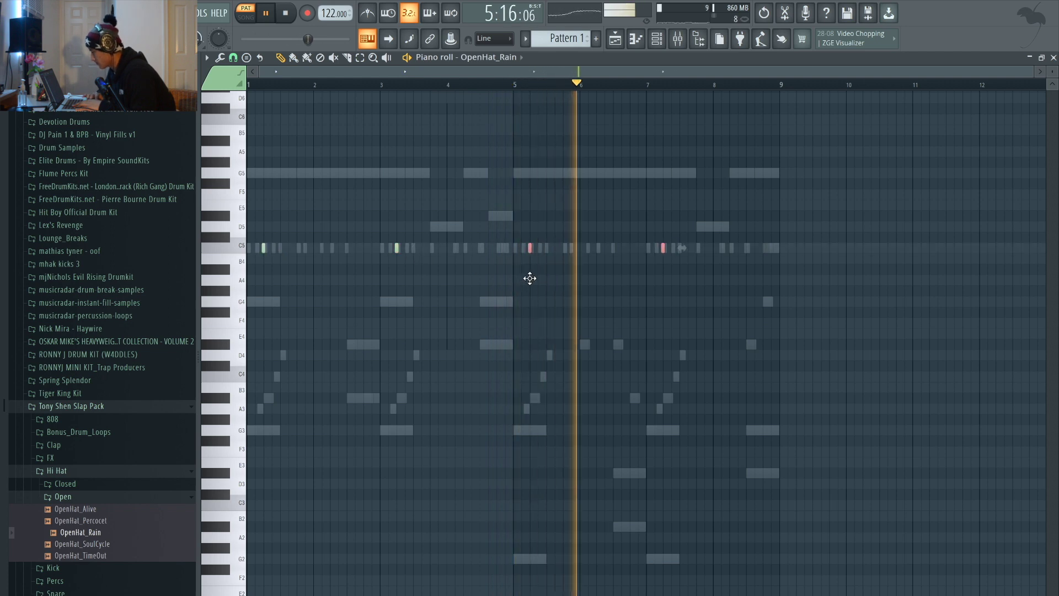
- Load Fruity Fast Dist in slot 1 of the Angelic whistle mixer track, reduce its mix to about 27% during playback and close it
left_click(619, 40)
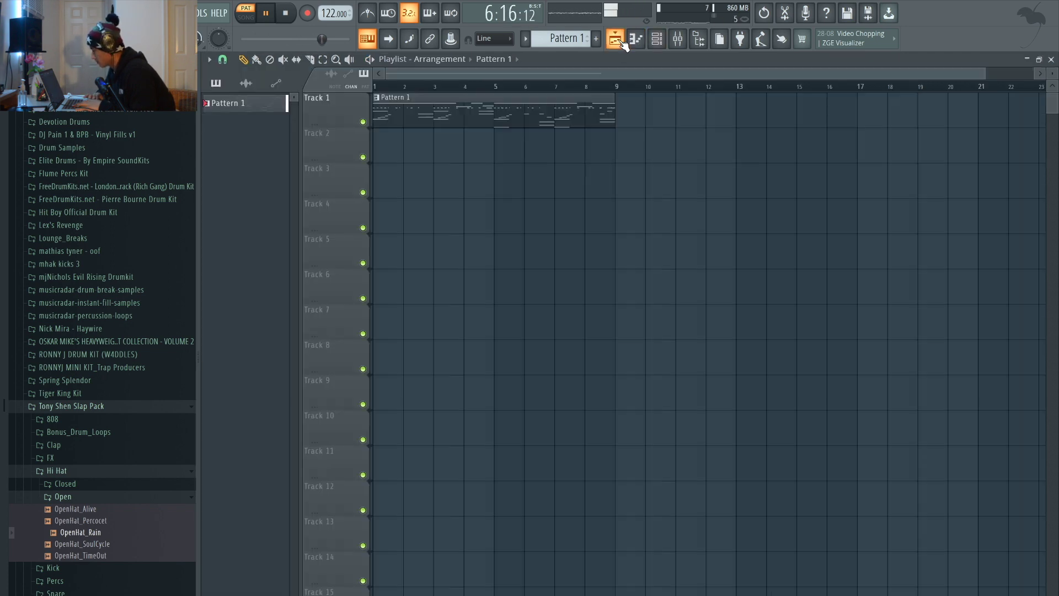
left_click(681, 43)
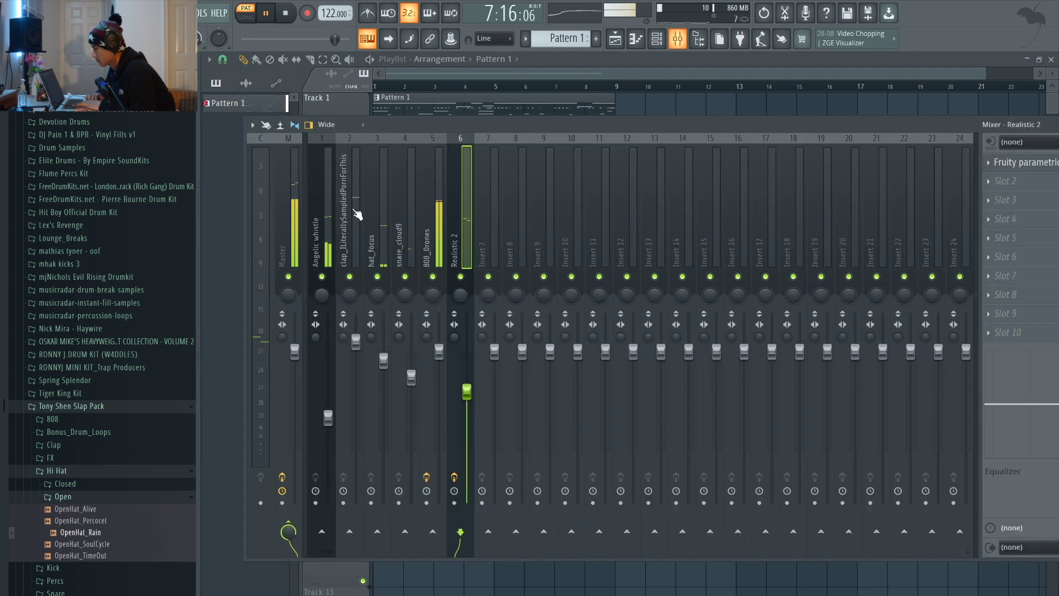
left_click(331, 221)
left_click_drag(895, 122, 829, 116)
left_click(950, 155)
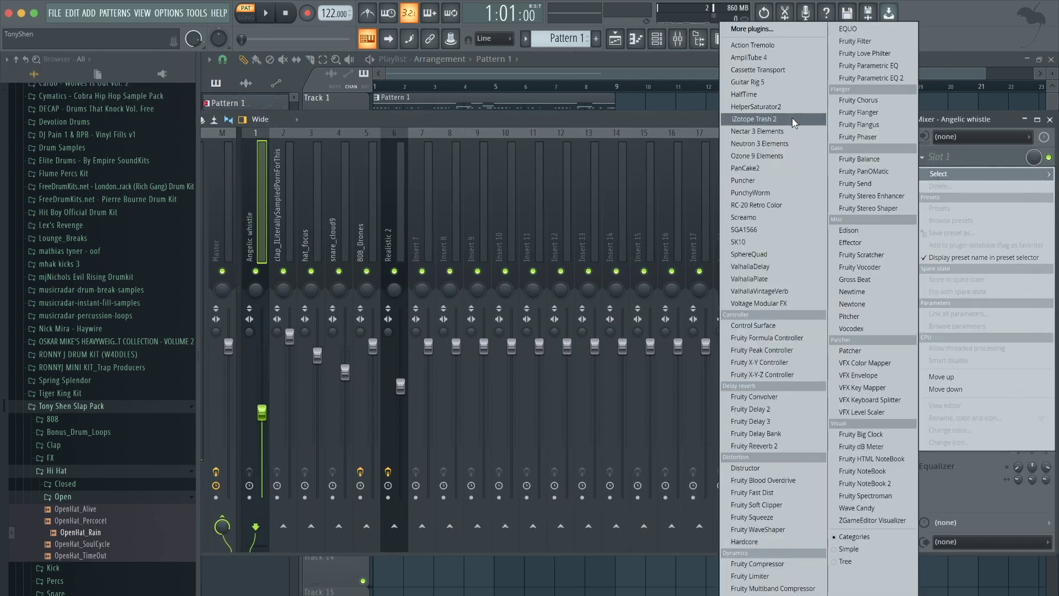
left_click(775, 493)
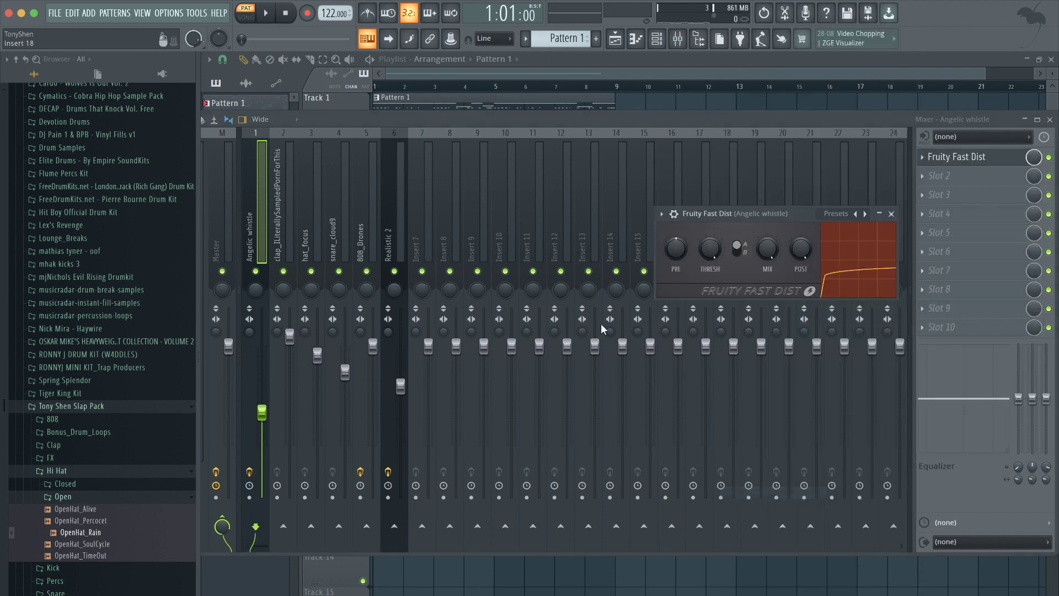
key("space")
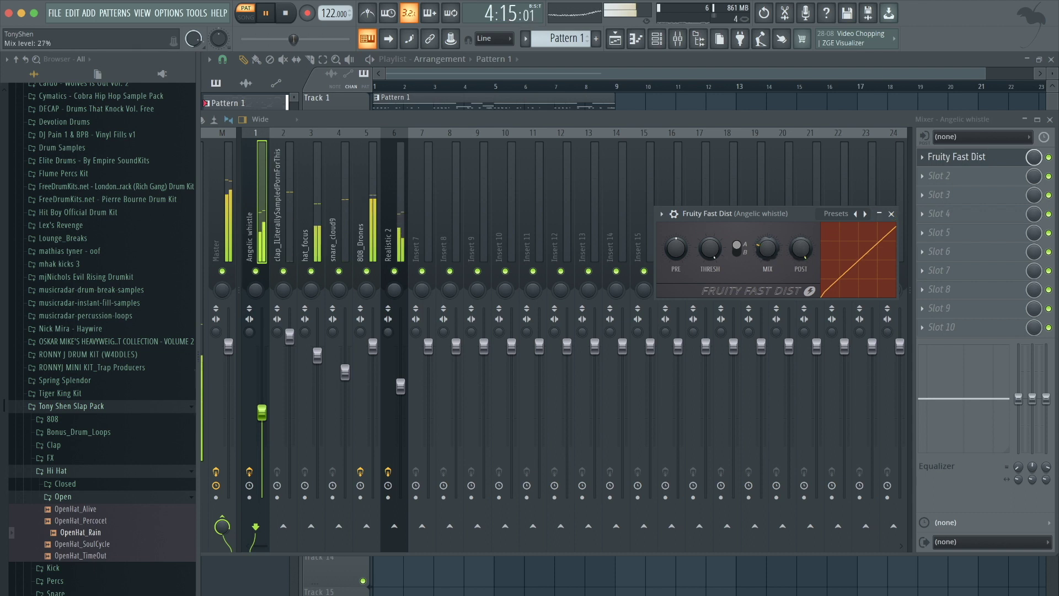
left_click(892, 214)
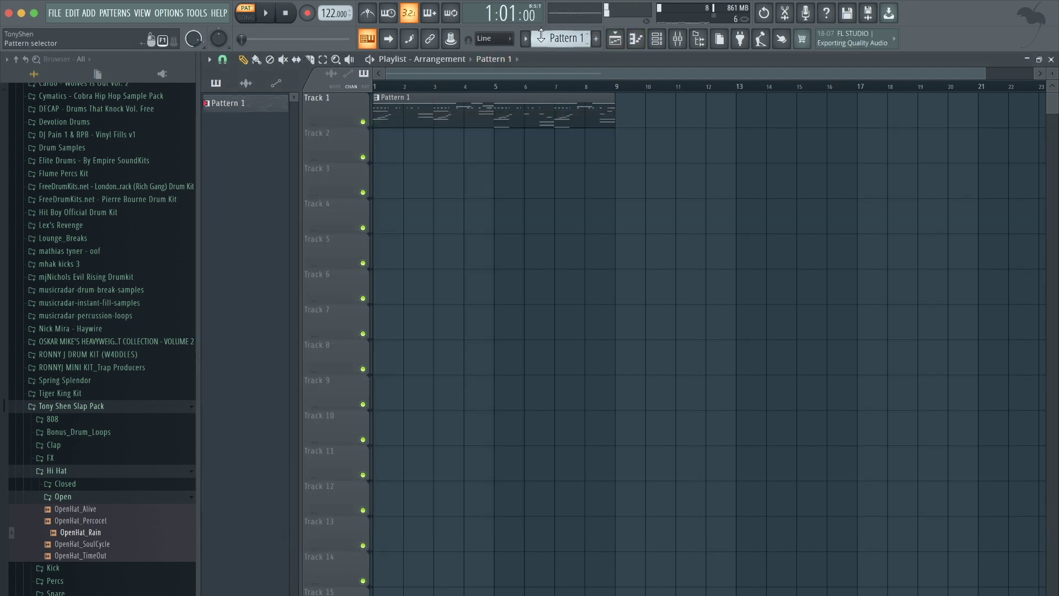
- Split Pattern 1 by channel so each instrument has its own pattern and clip in the playlist
left_click(541, 37)
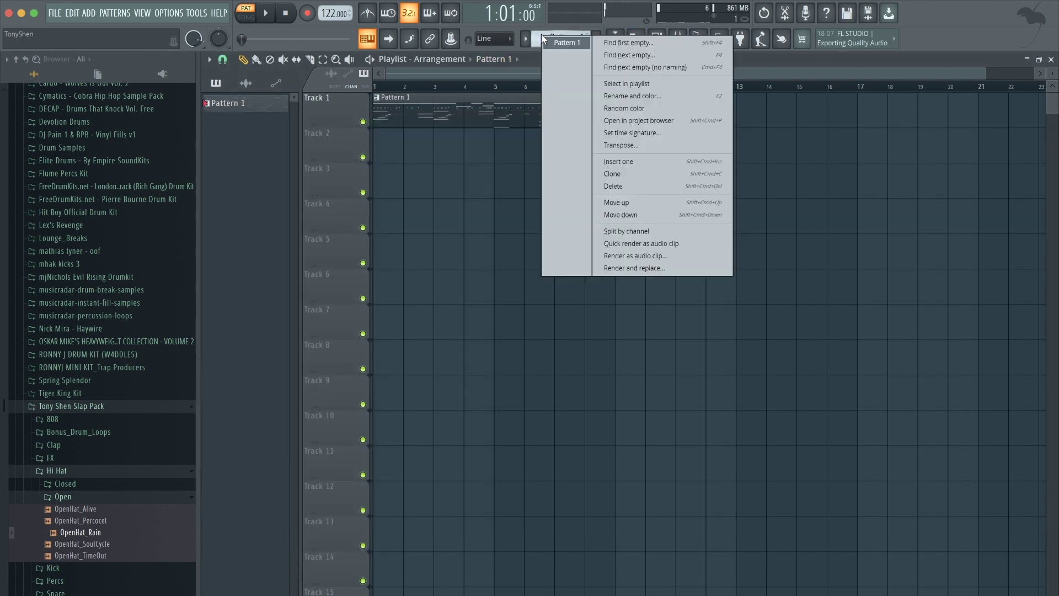
left_click(537, 36)
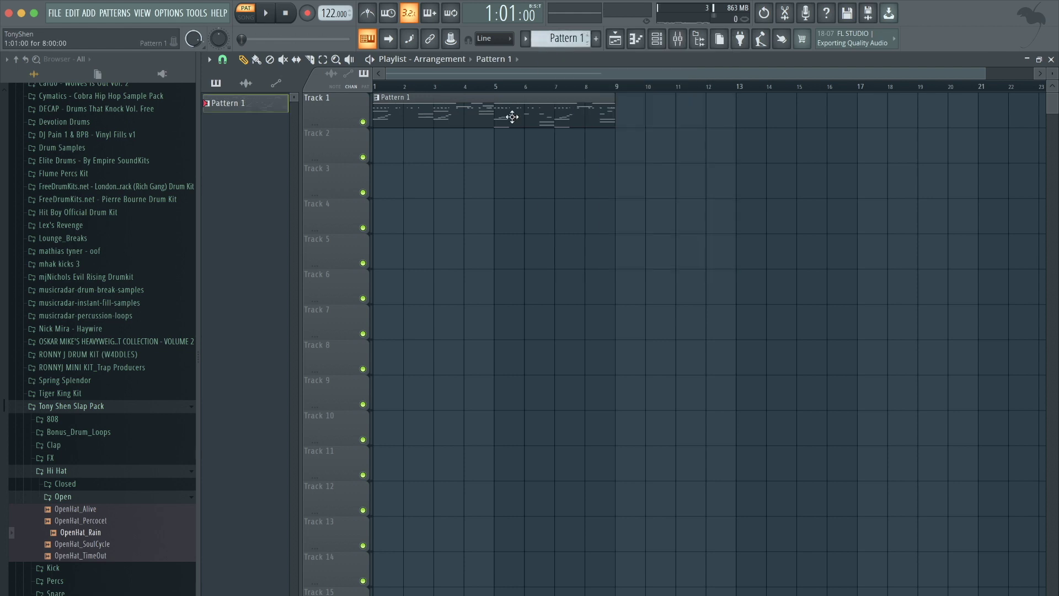
left_click(560, 37)
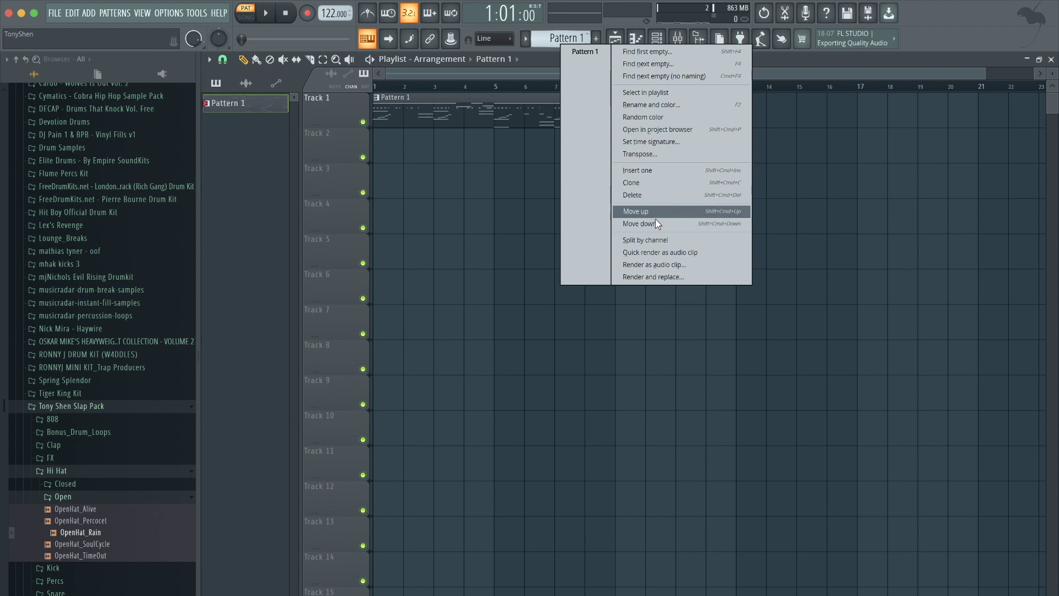
left_click(640, 240)
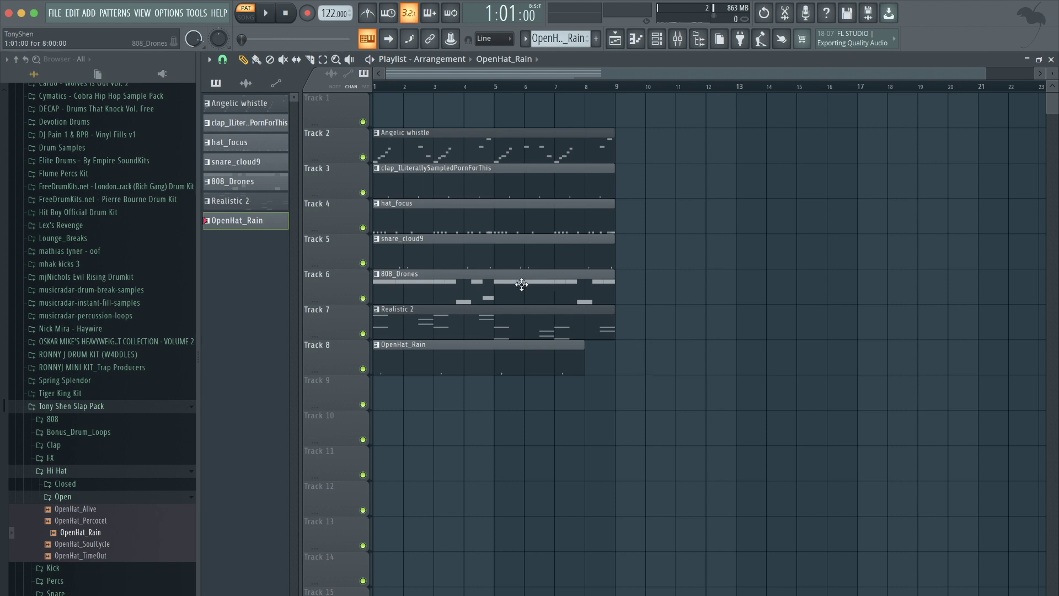
- Move the Angelic whistle, clap, hat, snare and OpenHat_Rain clips to bar 9, start playback and duplicate the 808_Drones and Realistic 2 clips there
left_click_drag(474, 246, 702, 147)
left_click_drag(468, 359, 706, 356)
key("space")
left_click_drag(566, 349, 518, 282)
key("ctrl+b")
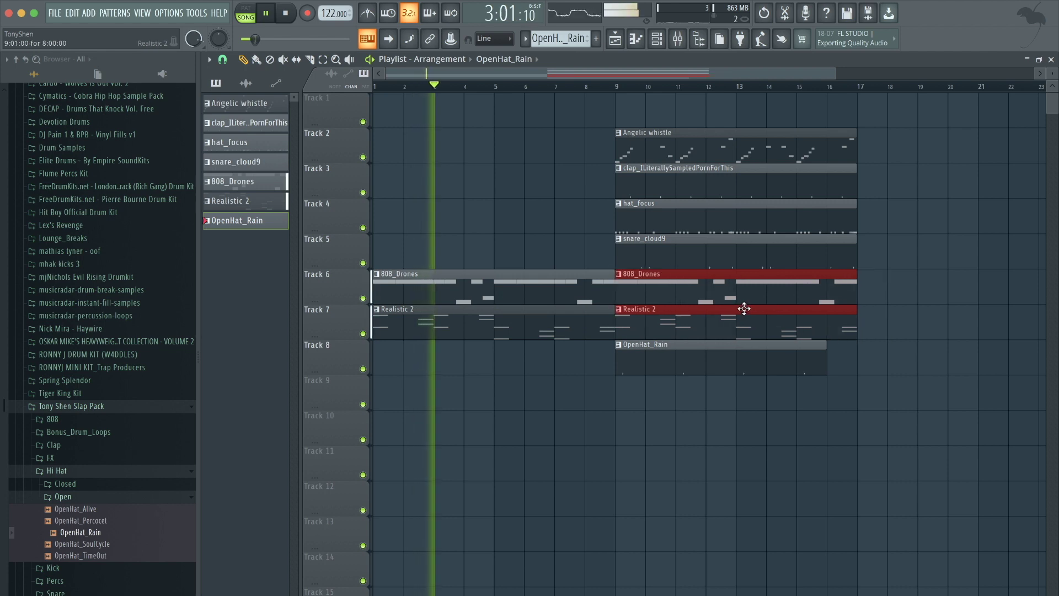
- Place four-bar clap and hat_focus clips on their tracks from bar 5 to bar 9
left_click_drag(711, 229, 508, 187)
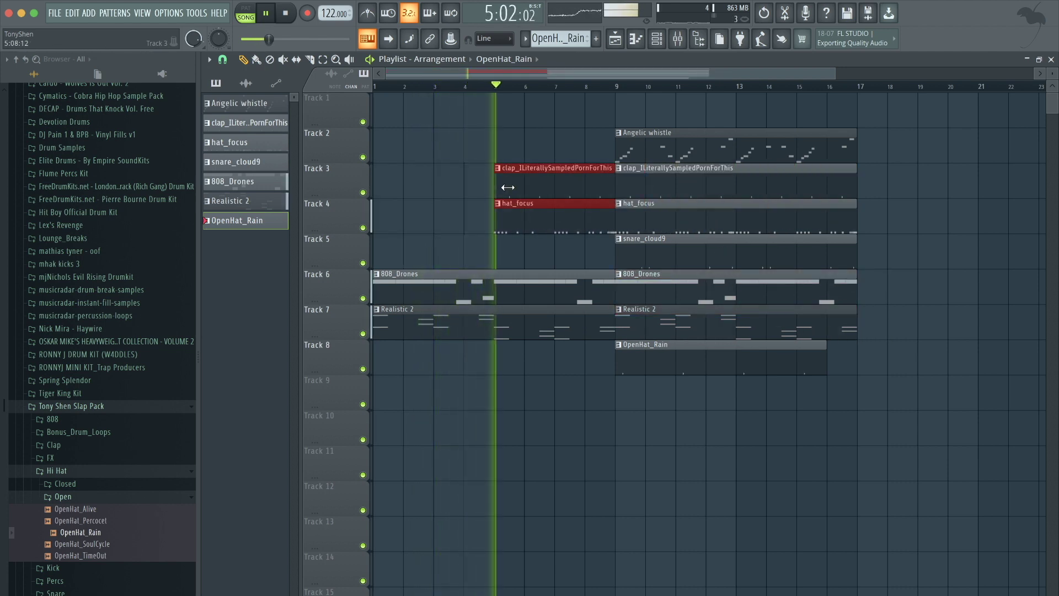
left_click(495, 150)
scroll(495, 150, "down", 3)
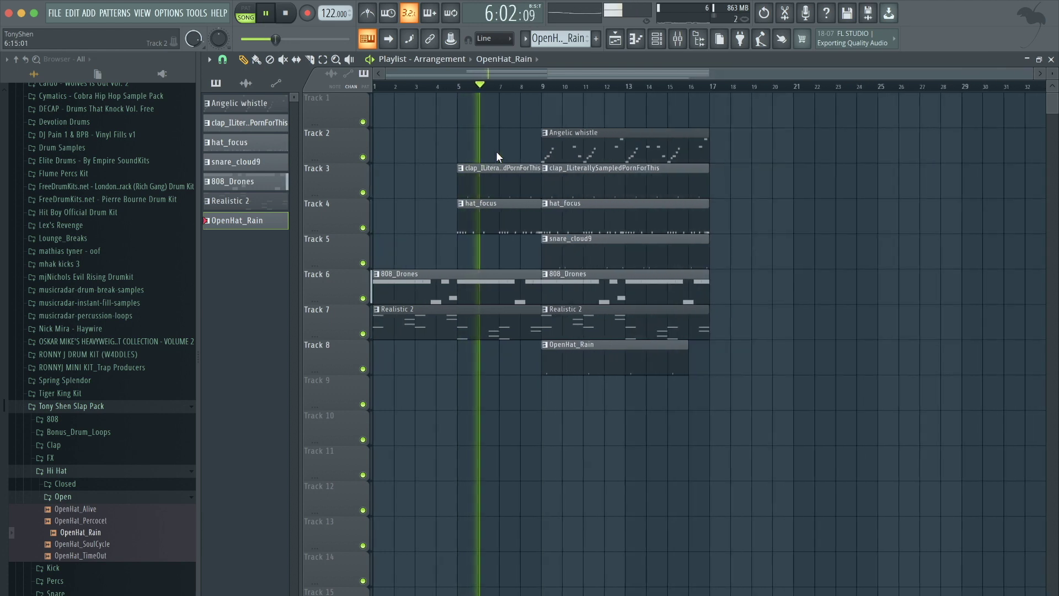
- Move the Angelic whistle clip to bar 21 and duplicate all the other bar 9 clips to bar 17
left_click_drag(645, 151, 900, 159)
left_click_drag(646, 250, 782, 208)
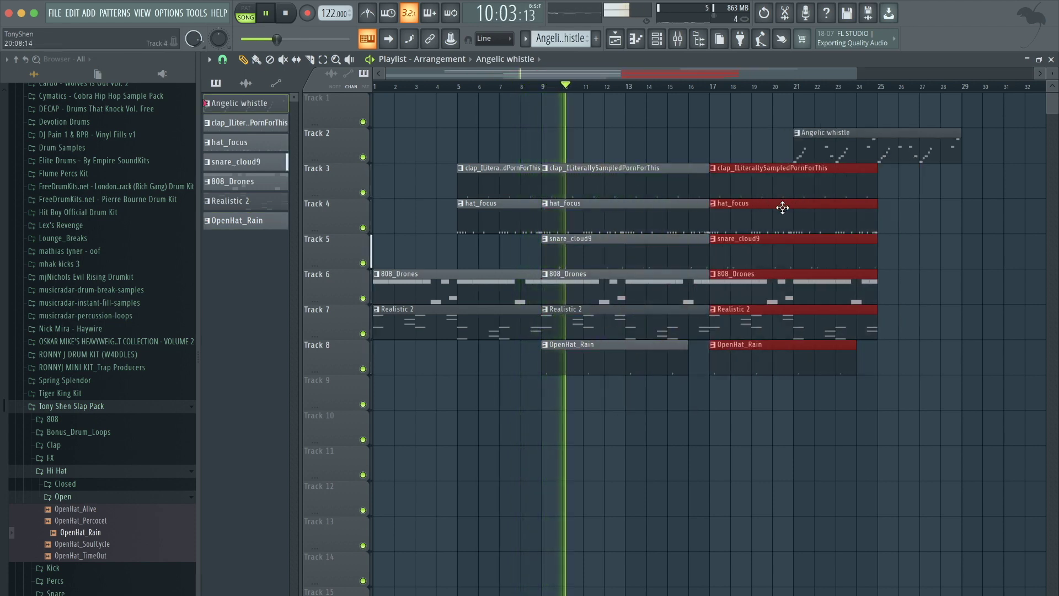
left_click(927, 243, "super")
- Trim the bar 9 clap, hat, snare and 808 clips to end at bar 16, and move the Angelic whistle clip to bar 17
left_click_drag(698, 333, 690, 181)
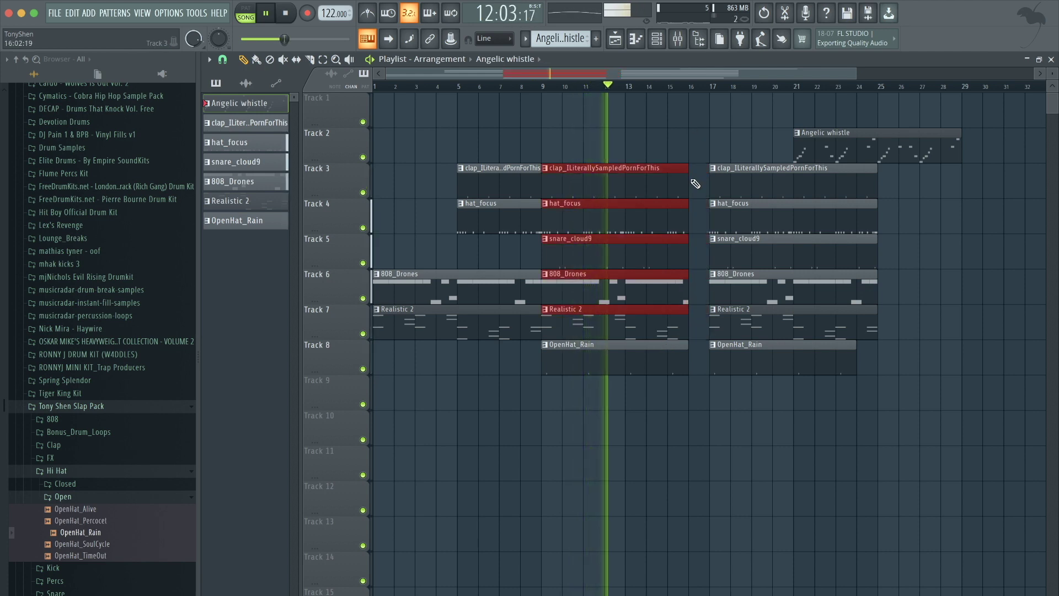
left_click(690, 154, "super")
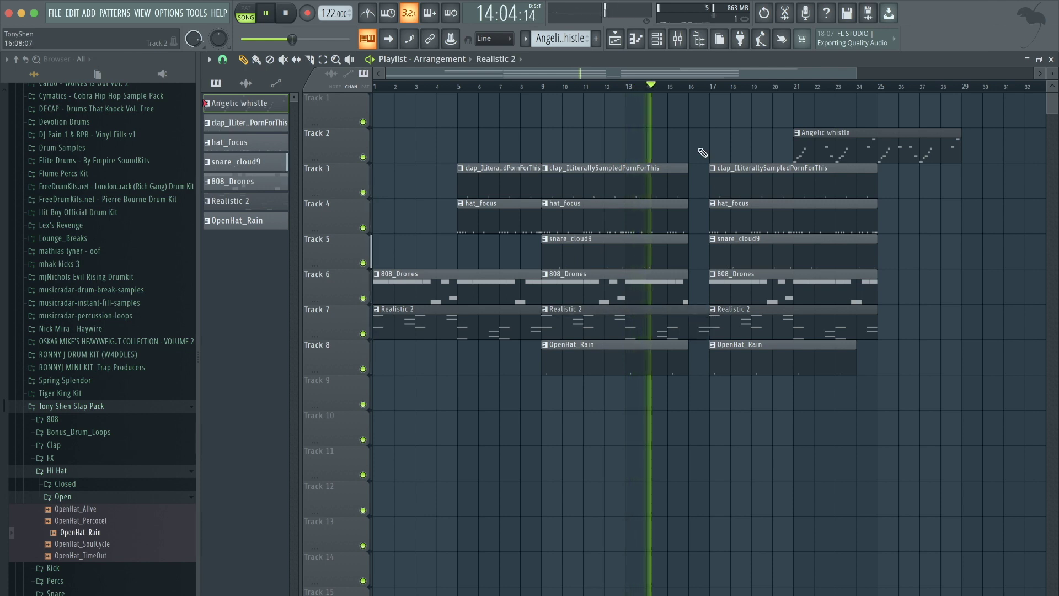
scroll(861, 268, "up", 2)
scroll(861, 268, "down", 1)
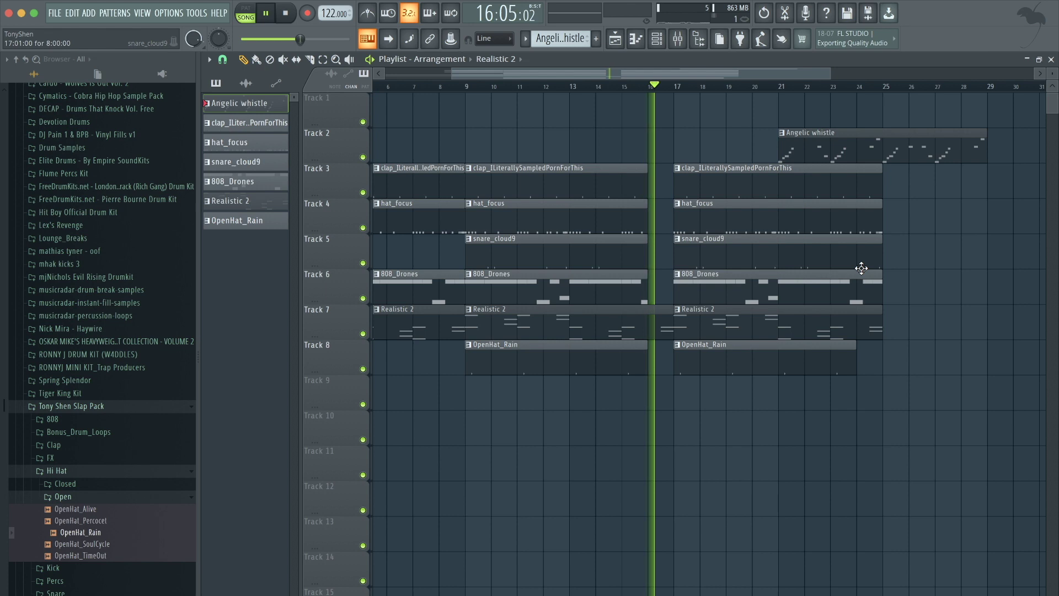
scroll(862, 268, "up", 1)
scroll(861, 268, "down", 2)
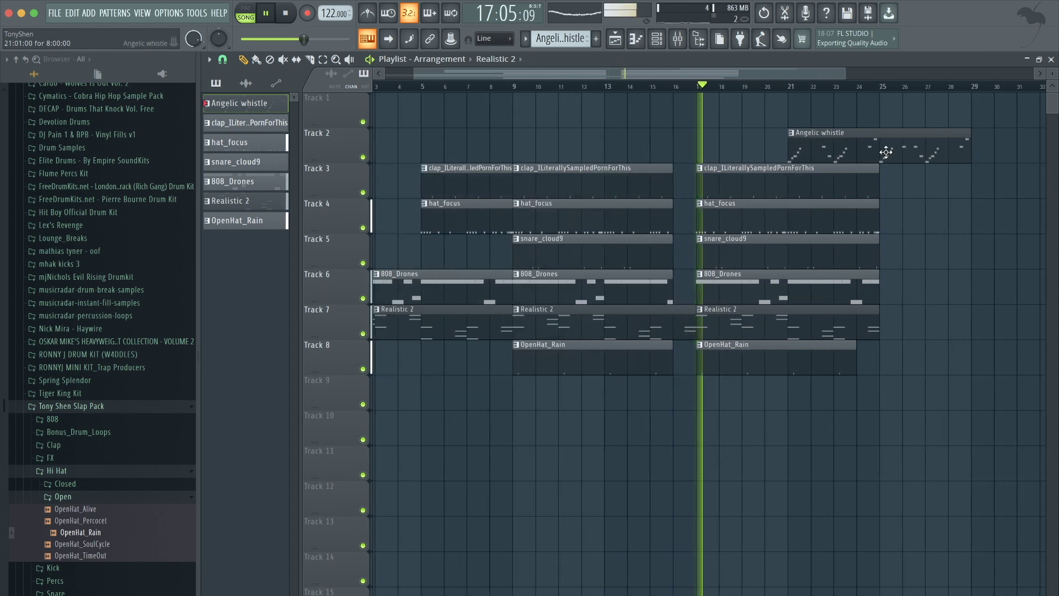
left_click_drag(854, 146, 762, 156)
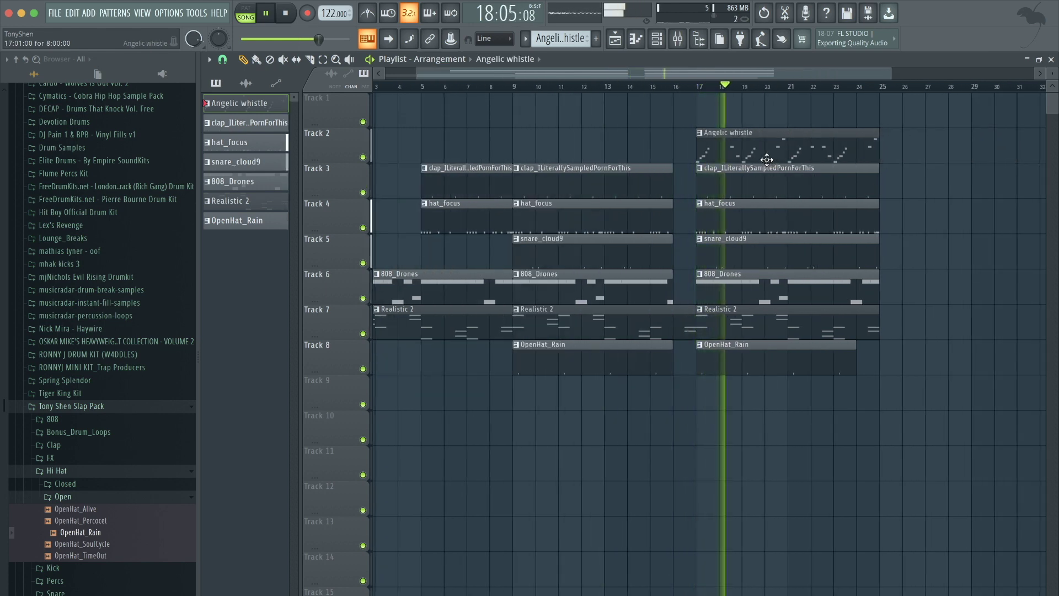
- Duplicate all seven clips of the bar 17 section to bar 25
scroll(866, 302, "down", 1)
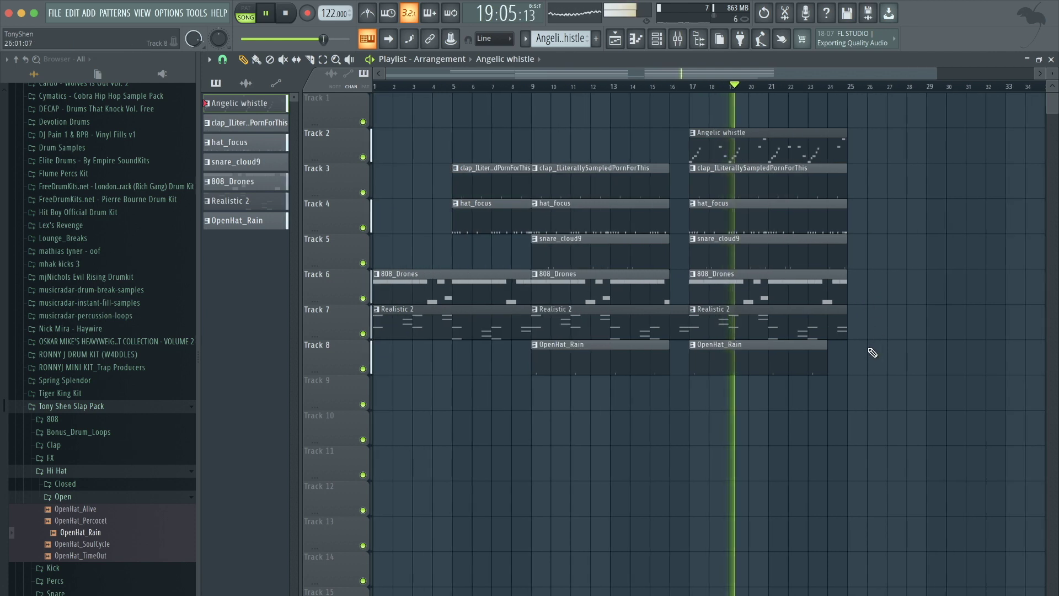
left_click_drag(868, 368, 731, 142)
key("ctrl+b")
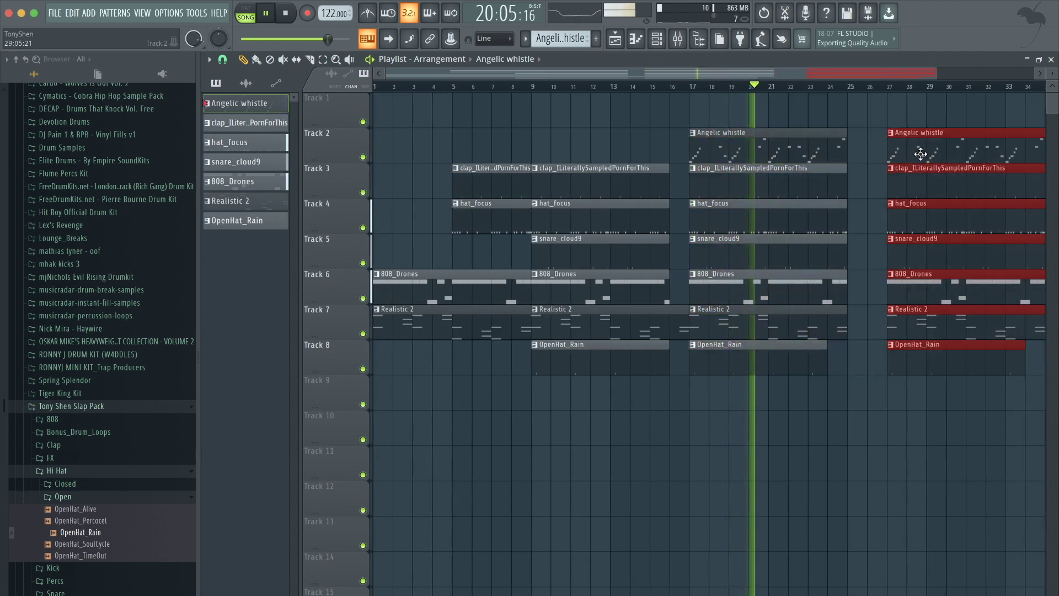
scroll(858, 273, "up", 2)
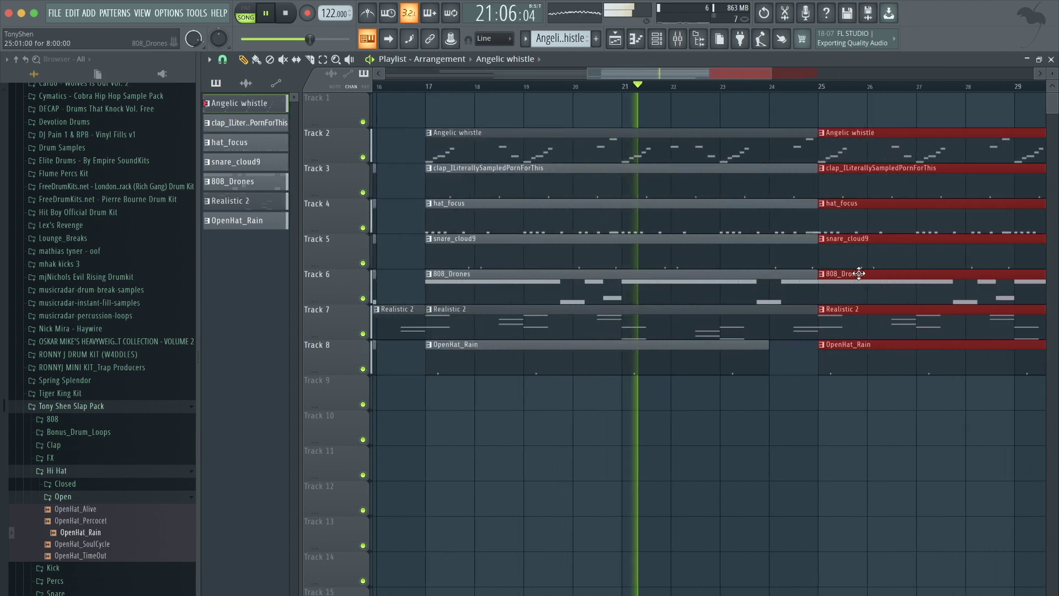
- Trim the bar 17 Angelic whistle, clap, hat, snare and Realistic 2 clips to end at bar 24
left_click(769, 106)
left_click_drag(793, 248, 772, 143)
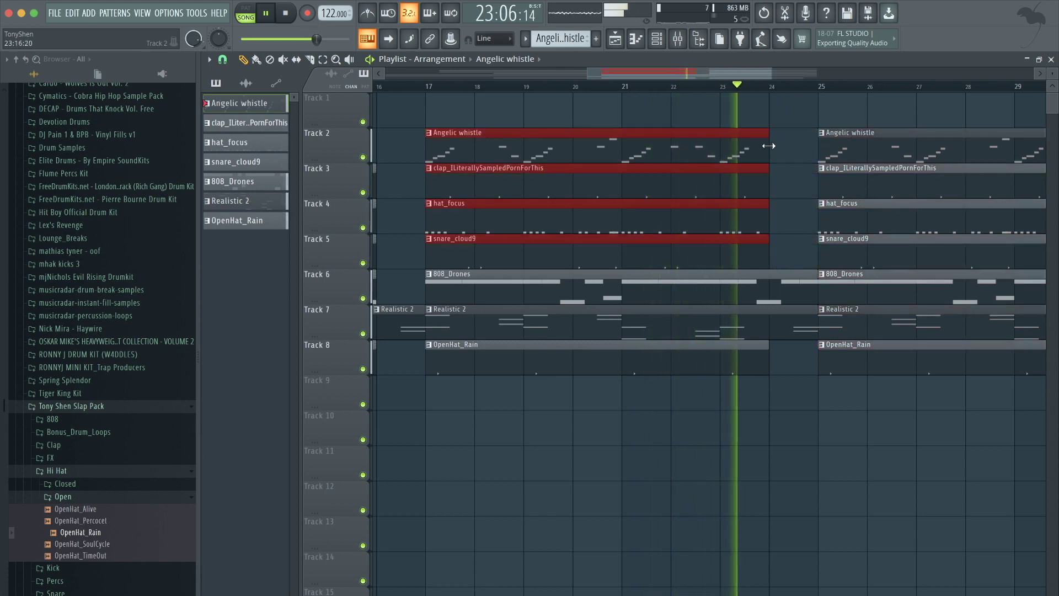
left_click(814, 319)
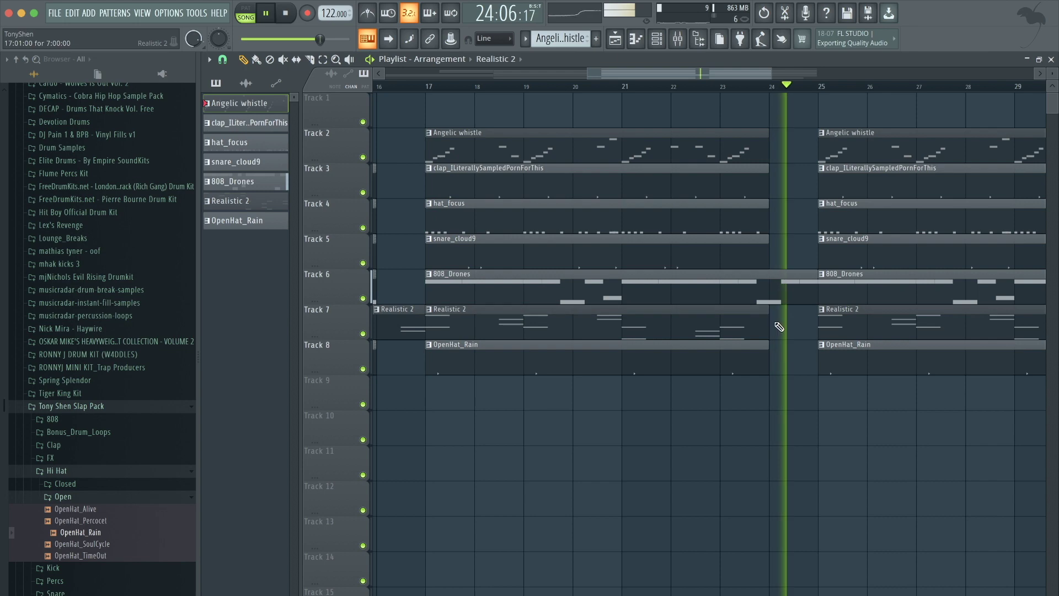
- Copy the eight-bar 808_Drones and Realistic 2 clips to bar 33 and again to bar 41
scroll(791, 337, "down", 2)
scroll(791, 342, "down", 3)
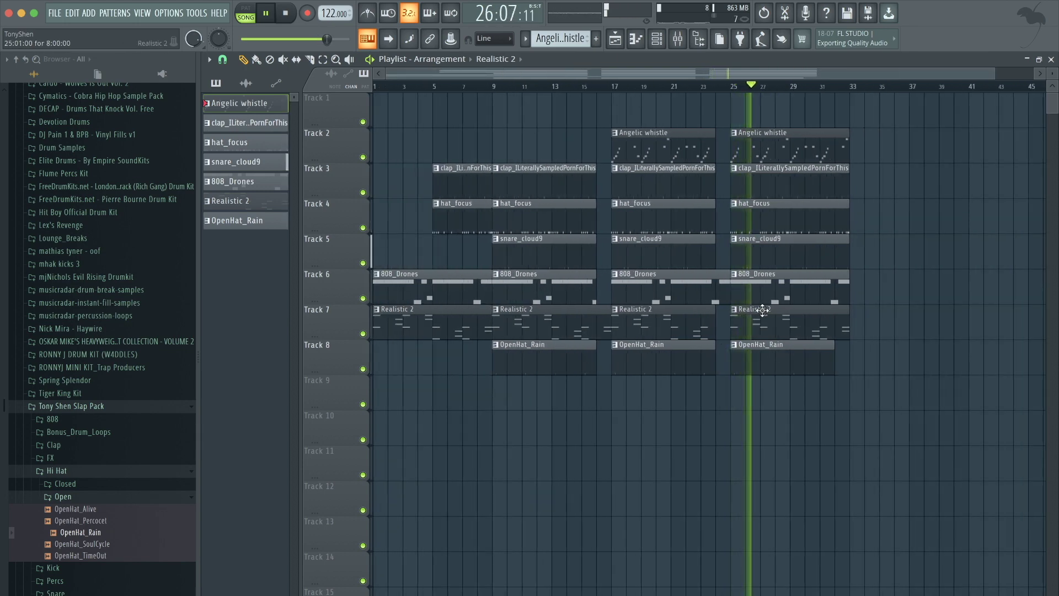
left_click_drag(466, 329, 905, 331)
left_click(992, 374)
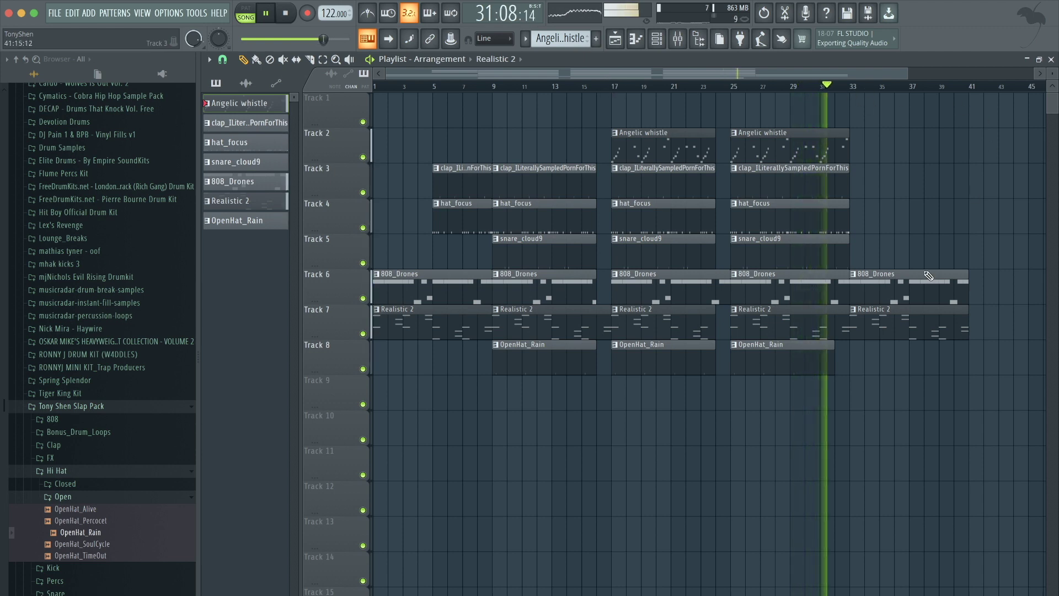
left_click_drag(932, 406, 901, 222)
key("ctrl+b")
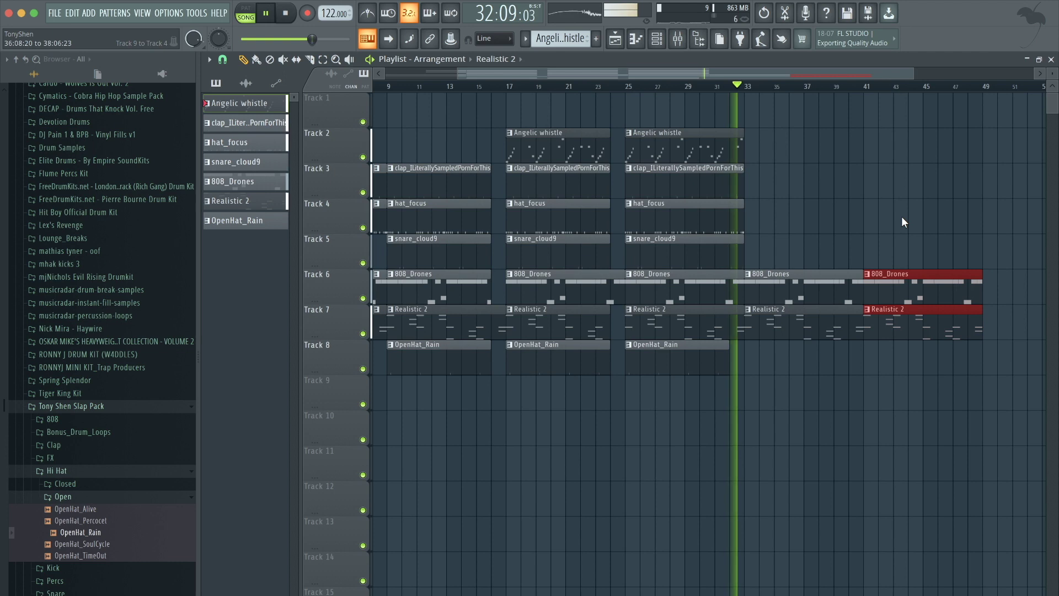
left_click(953, 191)
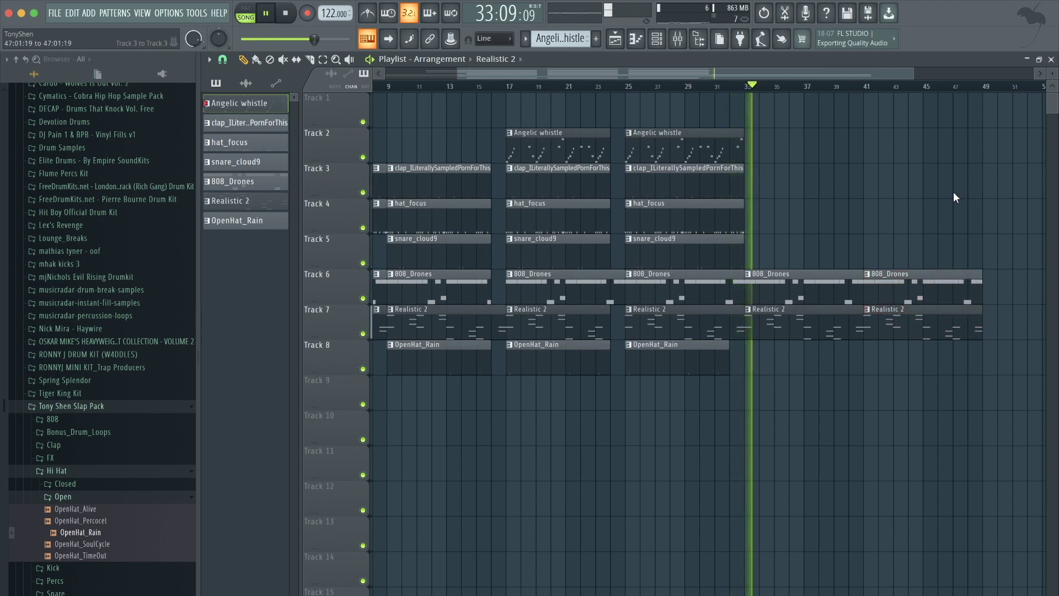
- Copy the clap, hat_focus and snare_cloud9 clips from the bar 25 section to bar 41
scroll(953, 191, "up", 2)
scroll(952, 191, "down", 3)
left_click_drag(799, 243, 750, 177)
key("ctrl+b")
left_click_drag(901, 195, 923, 189)
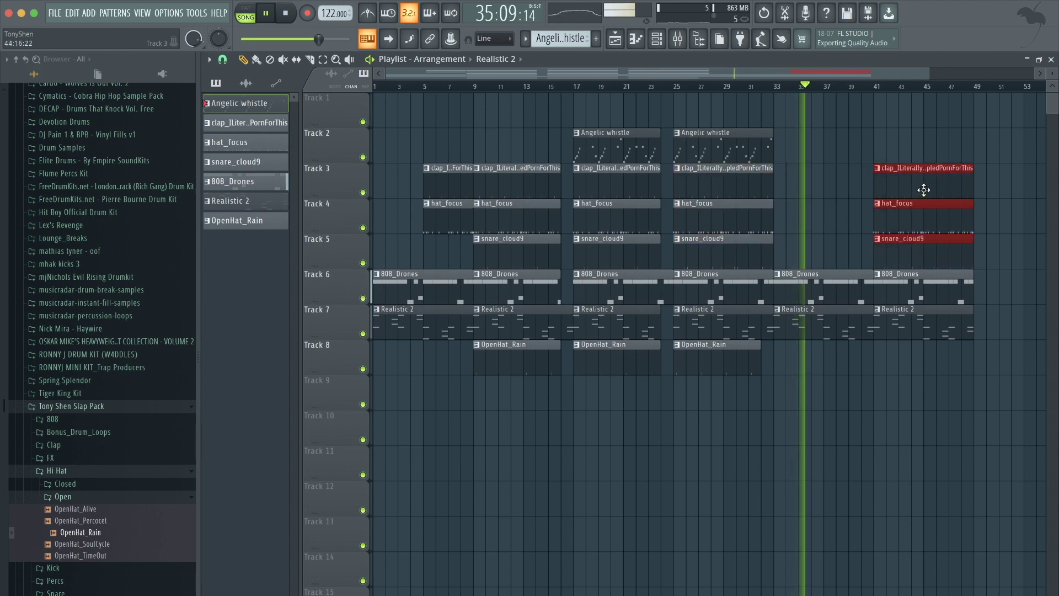
- Trim the 808_Drones clip at bar 33 to end at bar 40
scroll(885, 274, "up", 3)
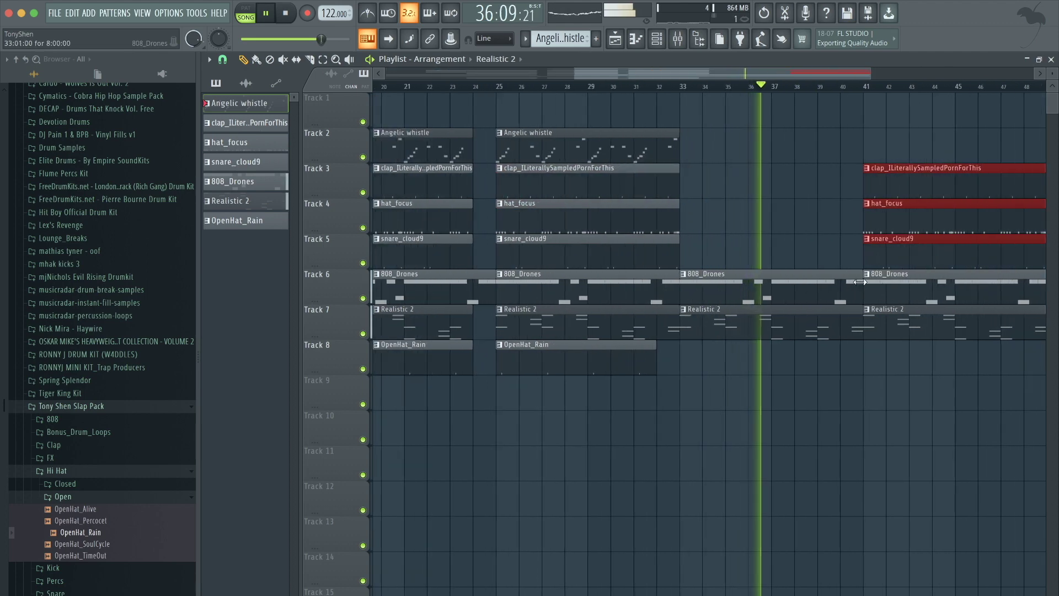
left_click_drag(861, 284, 839, 283)
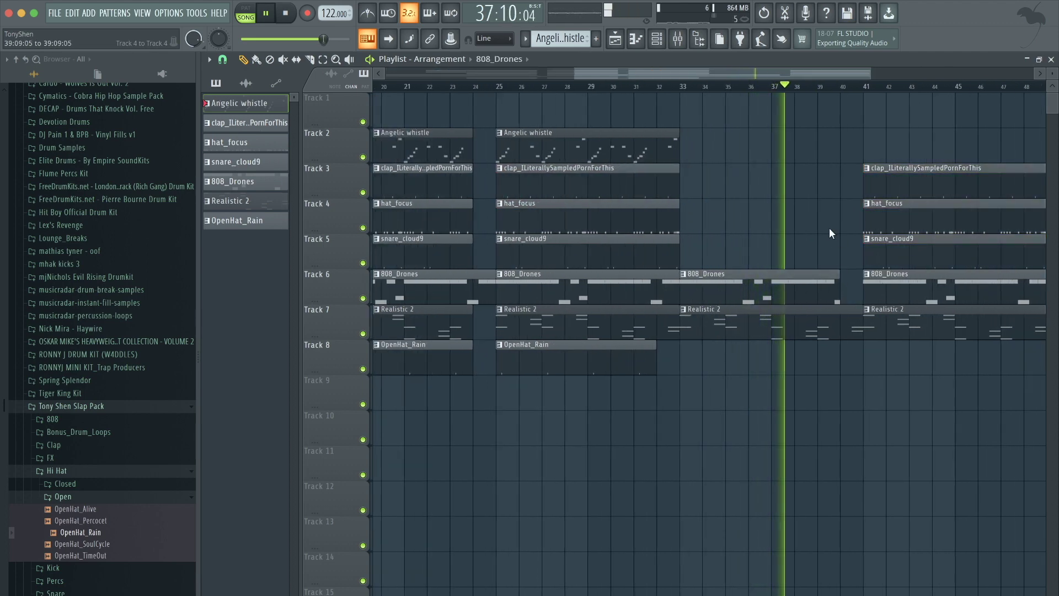
- Copy all the clips of the two sections at bars 17 and 25 to bars 49 and 57
scroll(830, 232, "down", 1)
scroll(830, 231, "down", 1)
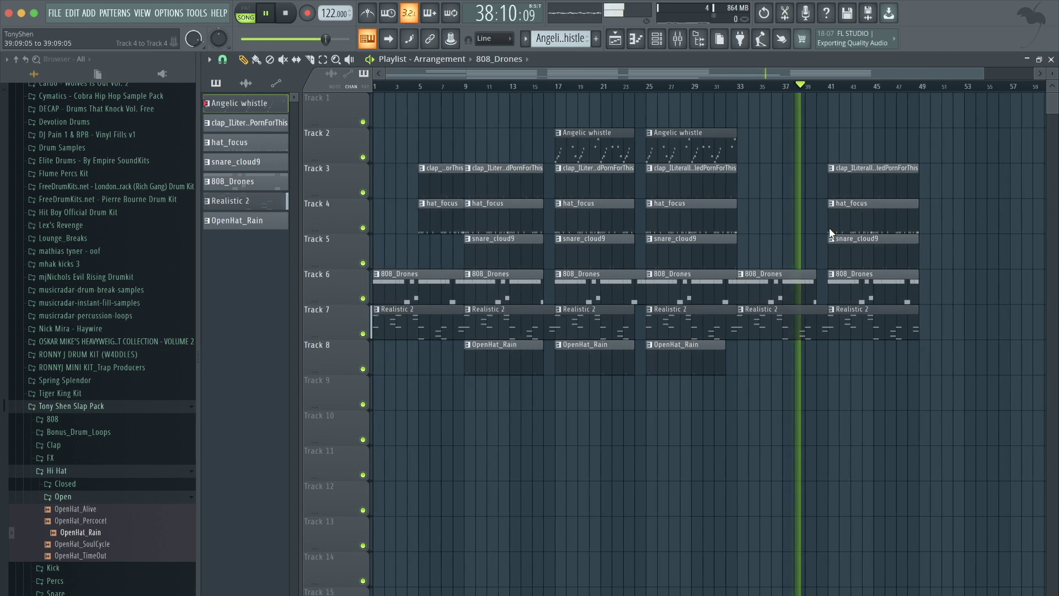
scroll(829, 232, "up", 1)
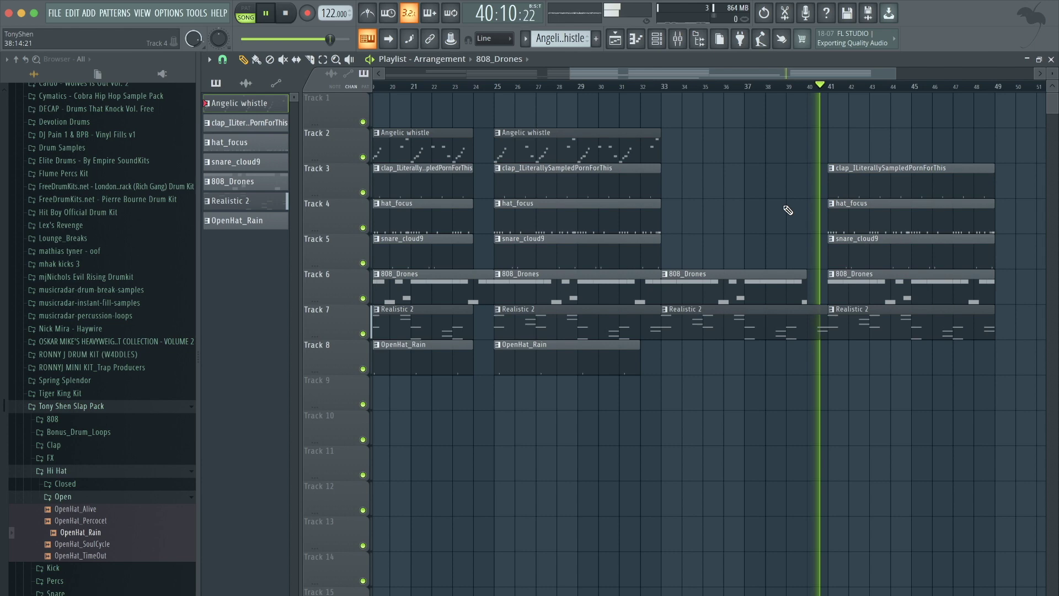
scroll(788, 211, "down", 1)
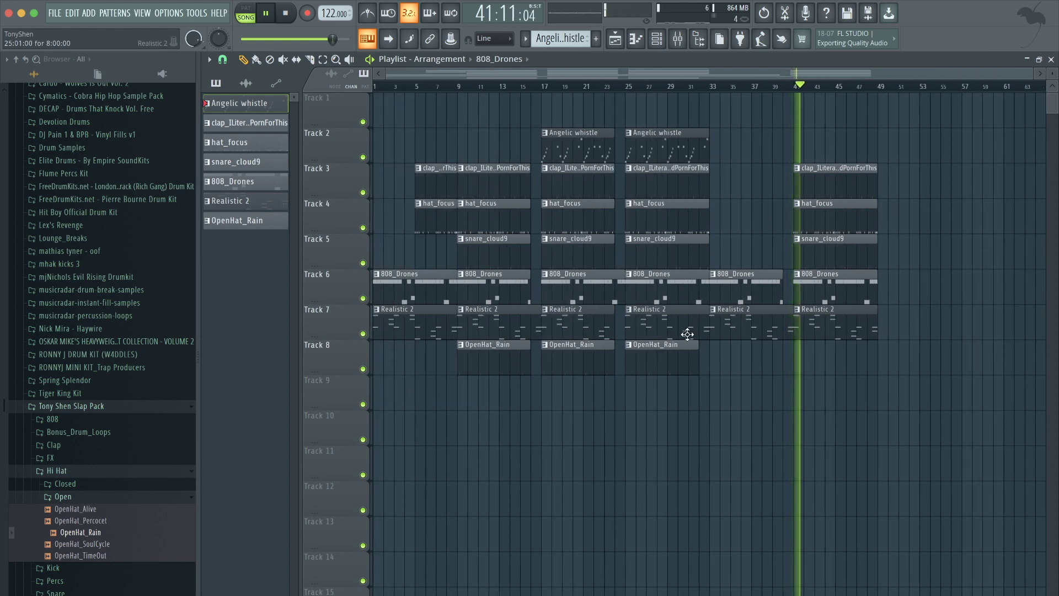
left_click_drag(711, 373, 908, 143)
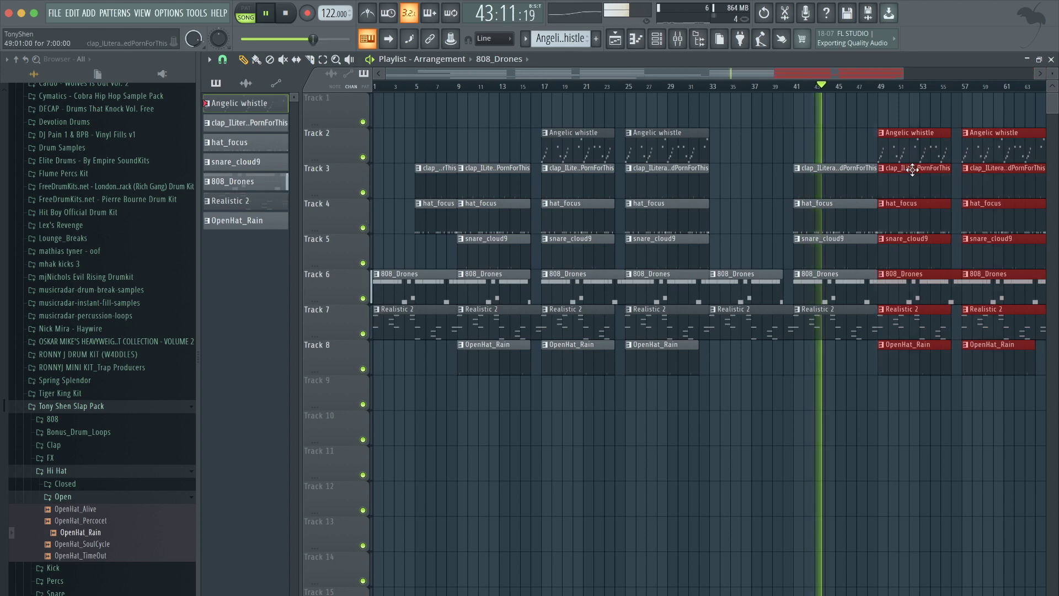
left_click(879, 109, "ctrl")
- Copy the clips from the bar 33 and 41 sections to bars 65 and 73, and add a clap clip at bar 65
scroll(879, 108, "down", 2)
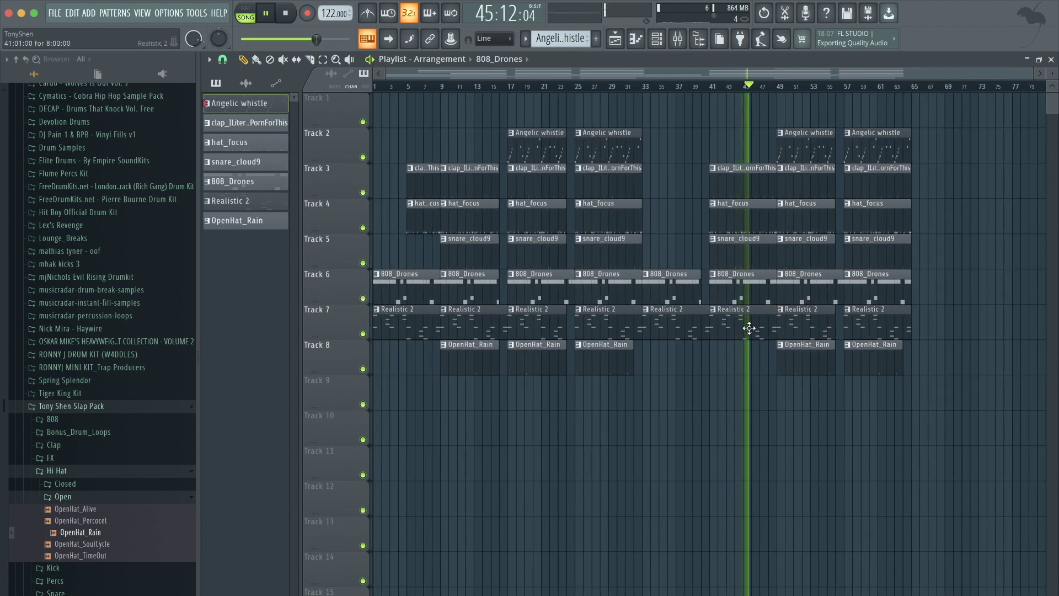
left_click_drag(756, 334, 660, 162)
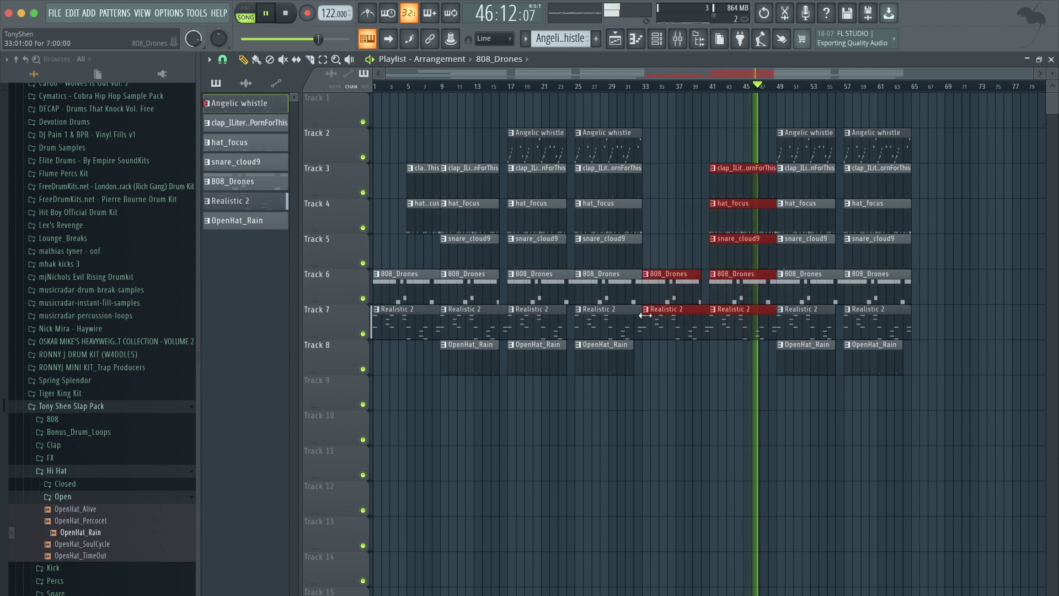
left_click_drag(658, 293, 931, 294, "shift")
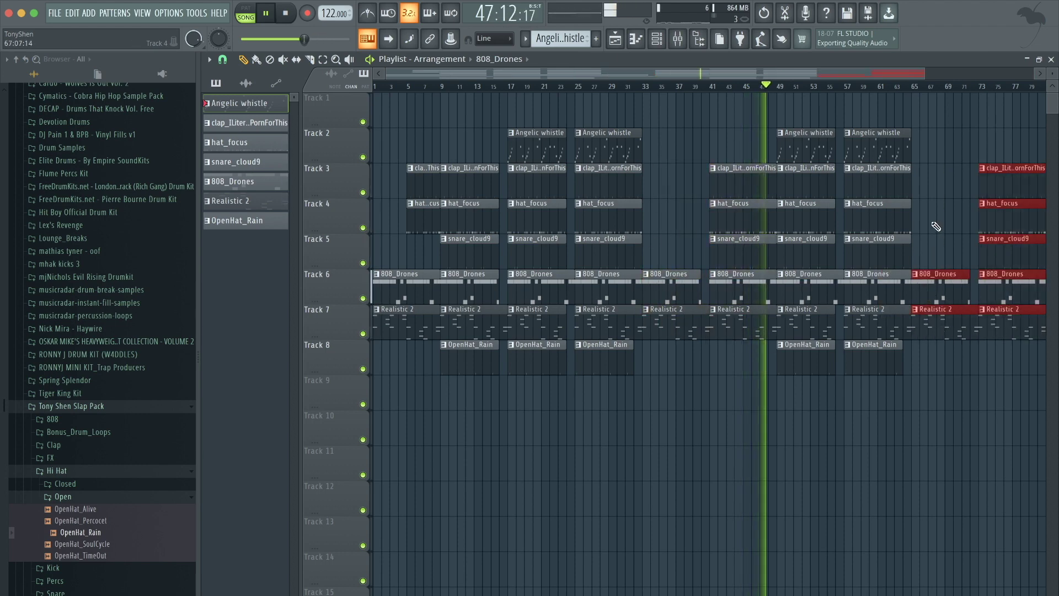
left_click(958, 201, "ctrl")
left_click(934, 187)
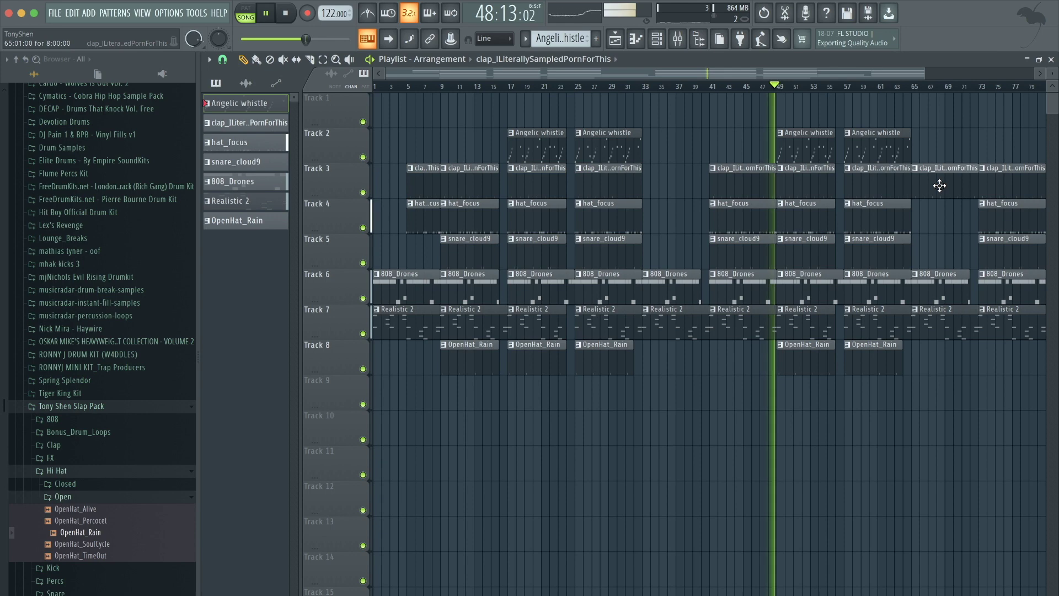
- Copy the last Realistic 2 clip to bar 81 as the arrangement's ending
scroll(934, 156, "right", 6)
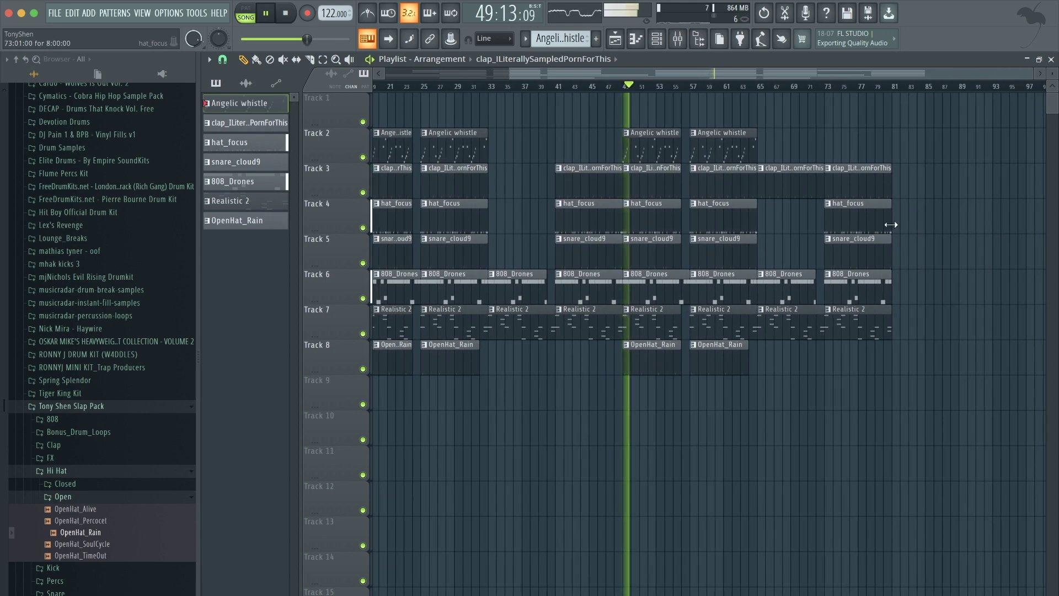
left_click_drag(879, 313, 933, 321)
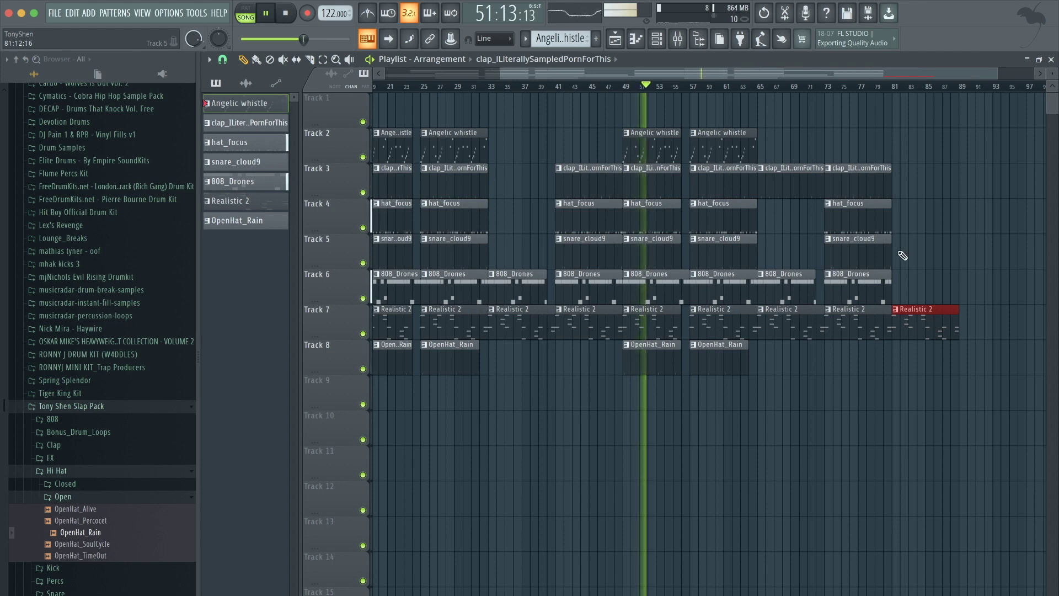
- Copy the last hat_focus and snare_cloud9 clips to bar 81 and add a clap clip at bar 81 on Track 3
left_click_drag(902, 255, 862, 208)
key("ctrl+b")
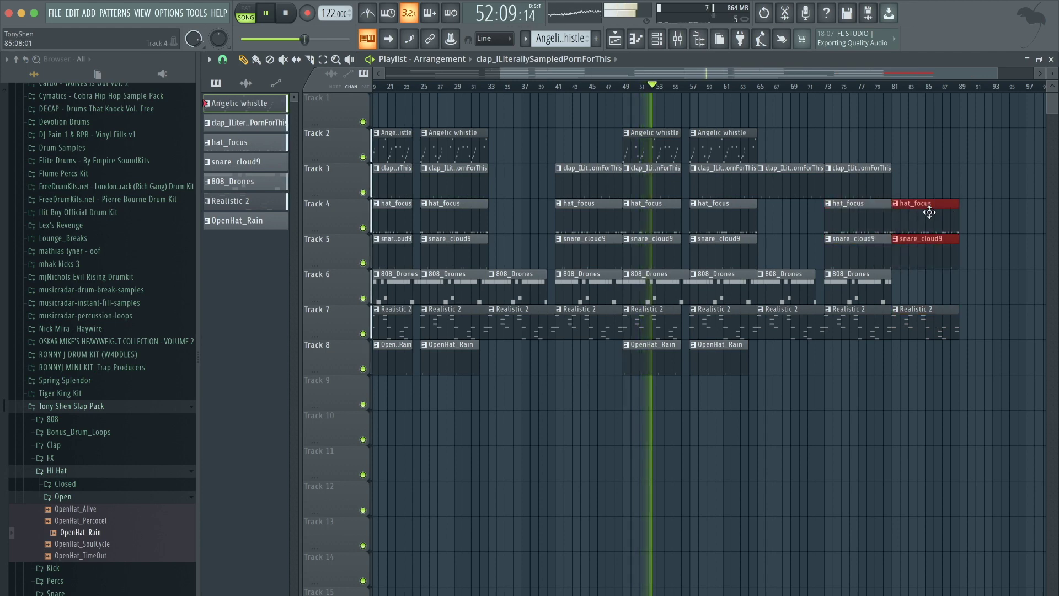
left_click(910, 149)
left_click_drag(870, 172, 924, 175)
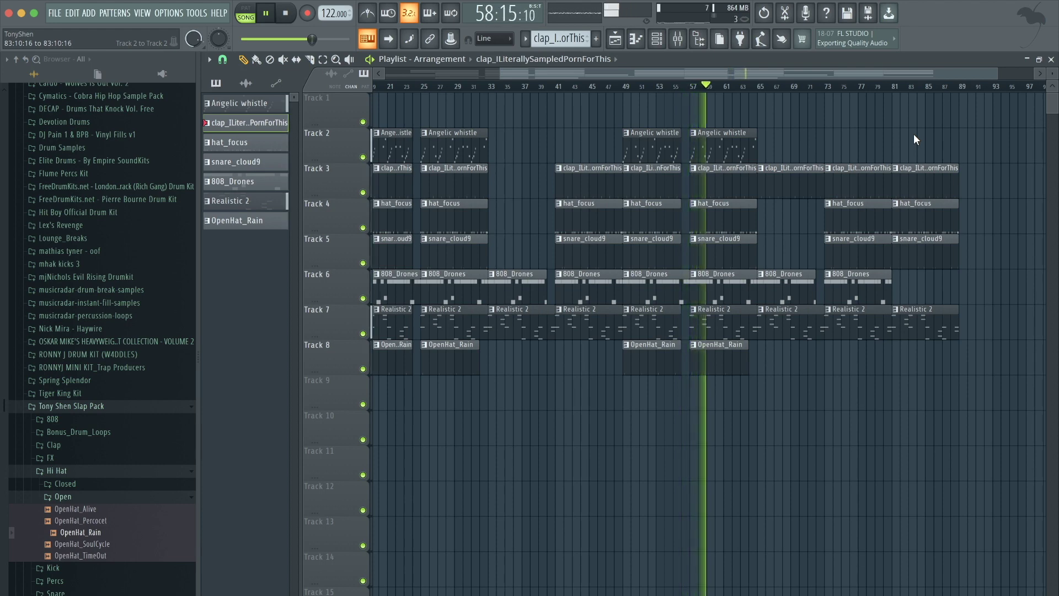
- Stop playback and delete the stray clap clip from Track 1
key("space")
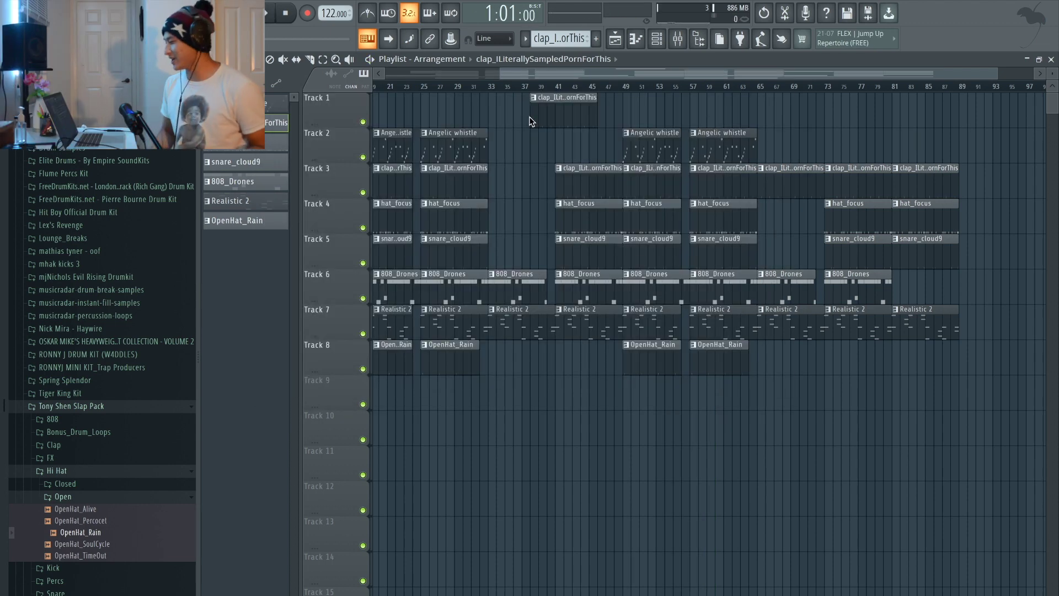
right_click(562, 115)
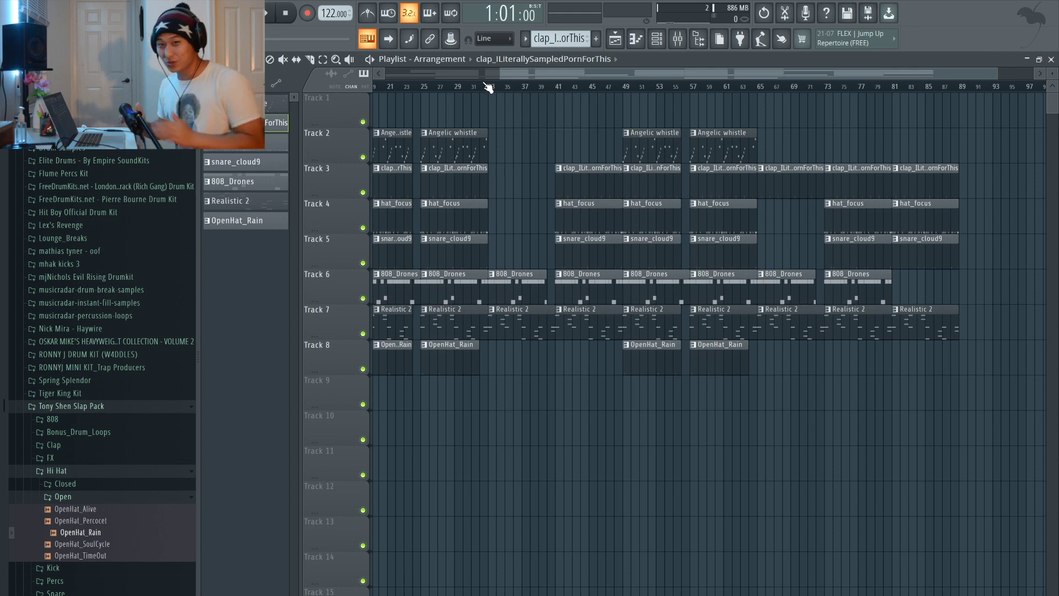
- Play the full song arrangement from bar 1
scroll(485, 83, "down", 2)
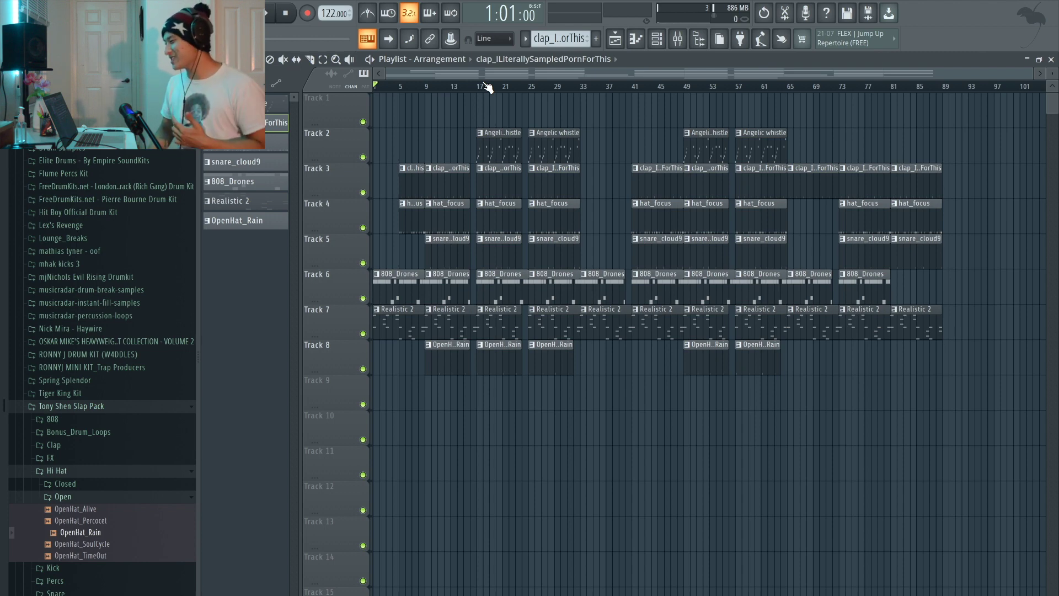
key("space")
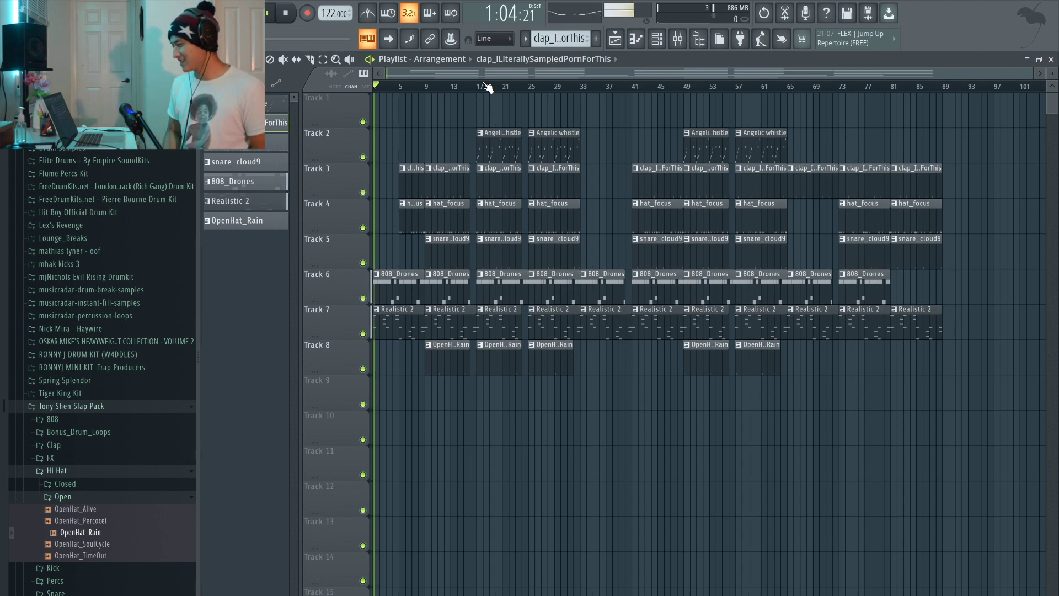